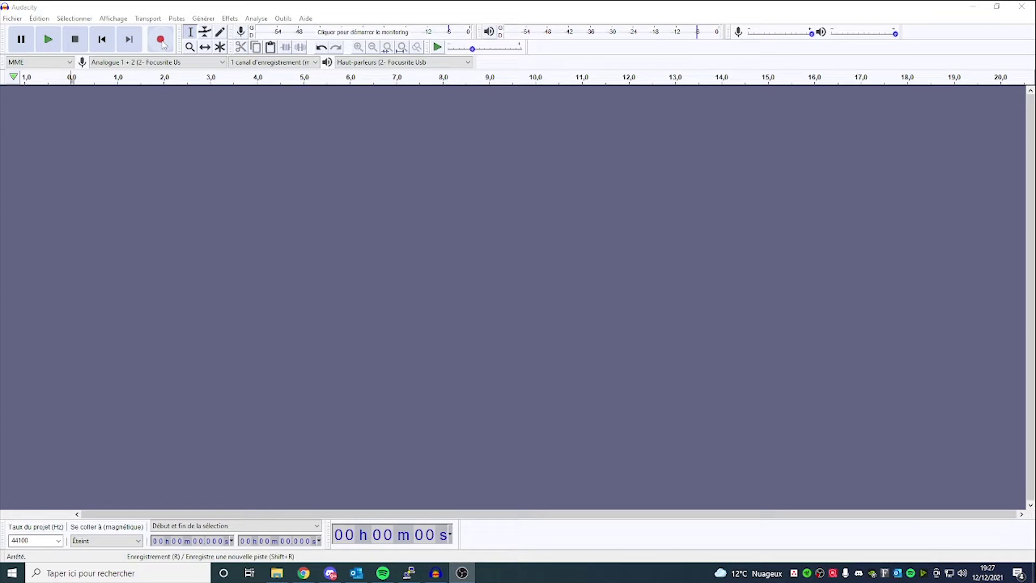
Step: Record a voice track about 7 seconds long and delete the silence before the first words
left_click(161, 40)
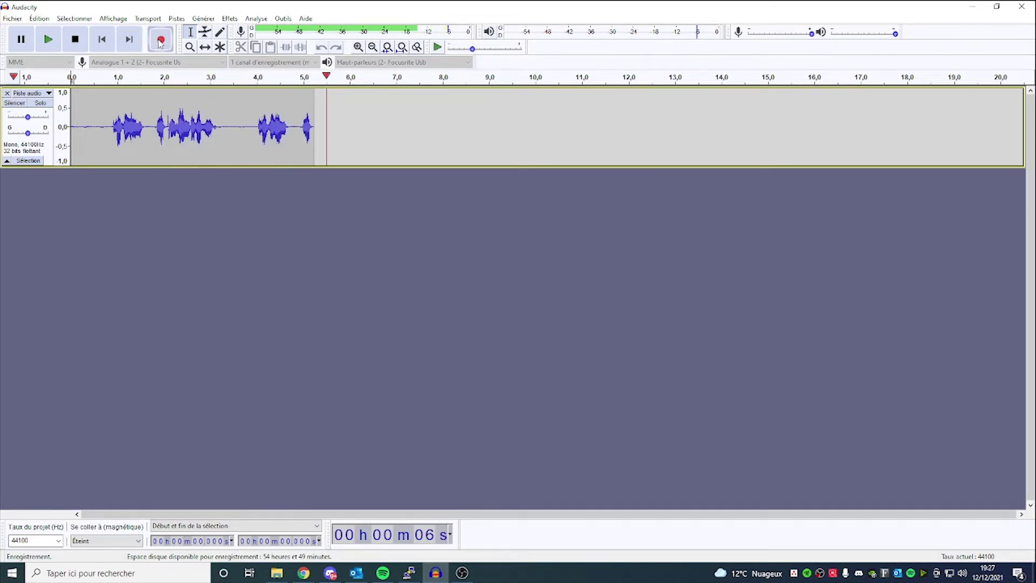
left_click(75, 39)
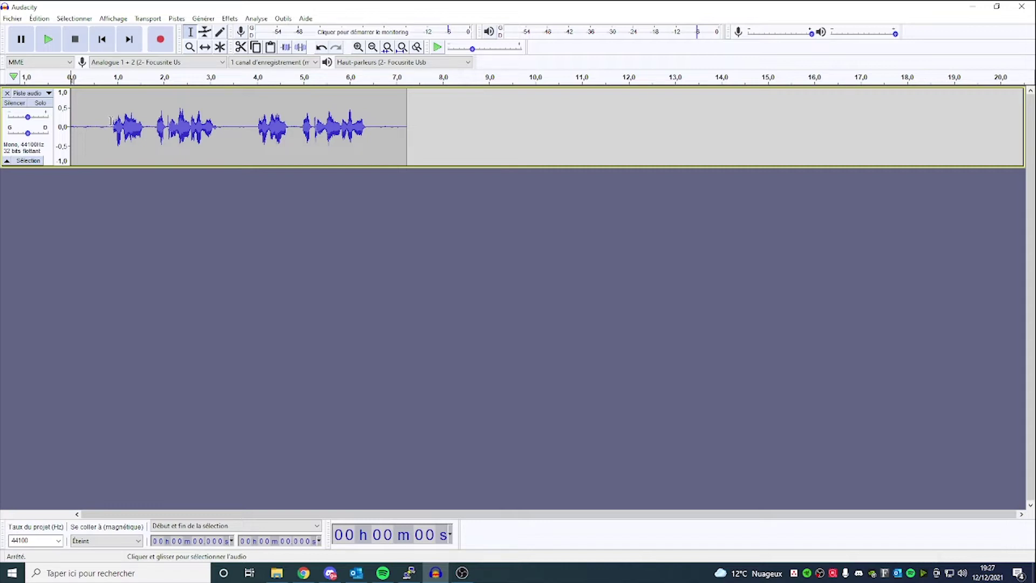
left_click_drag(110, 121, 72, 121)
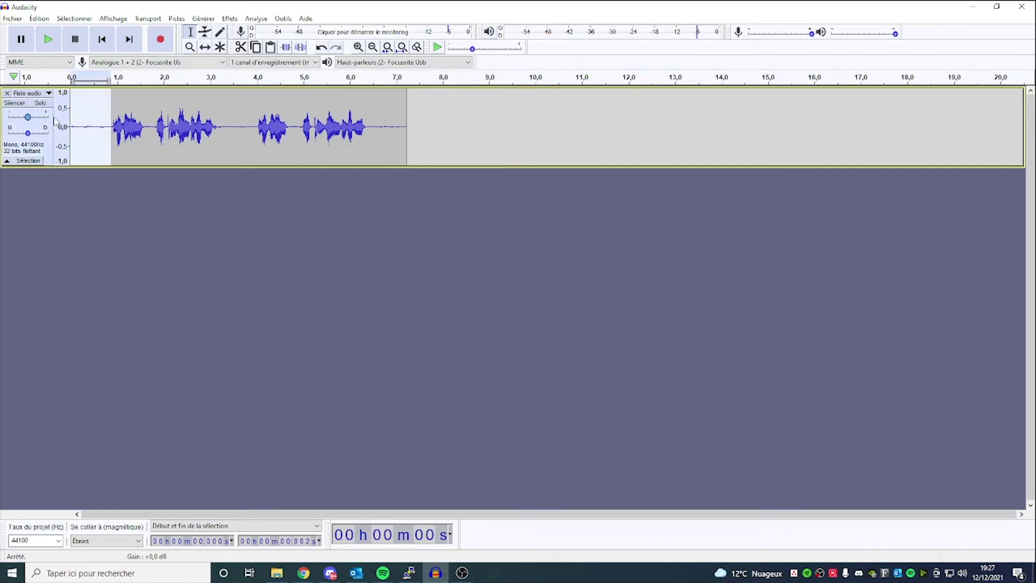
key("Delete")
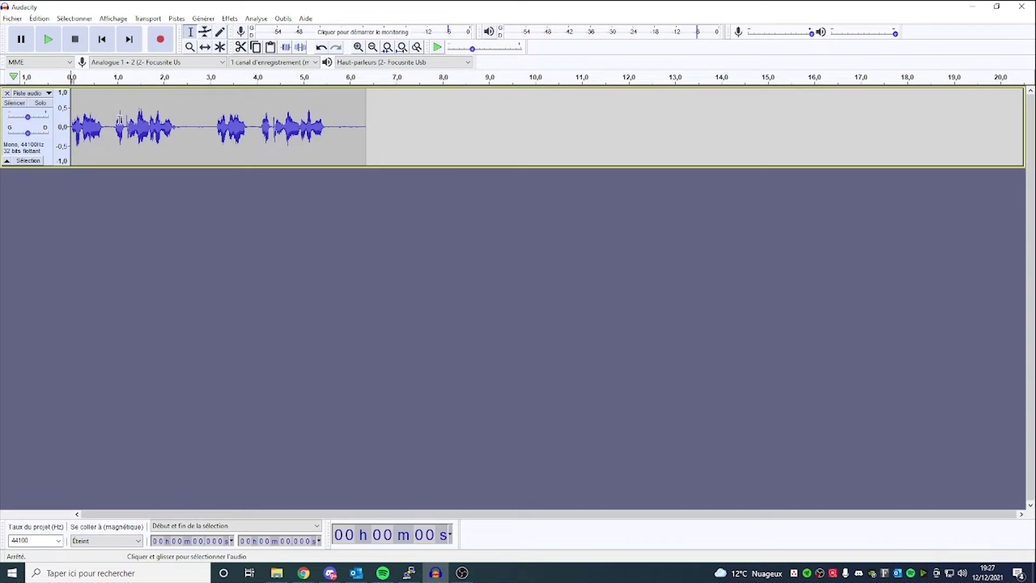
Step: Split-delete the silence from about 2.4 to 3.1 s between the two takes and shift the second take to start at about 3.9 s
left_click_drag(182, 123, 214, 121)
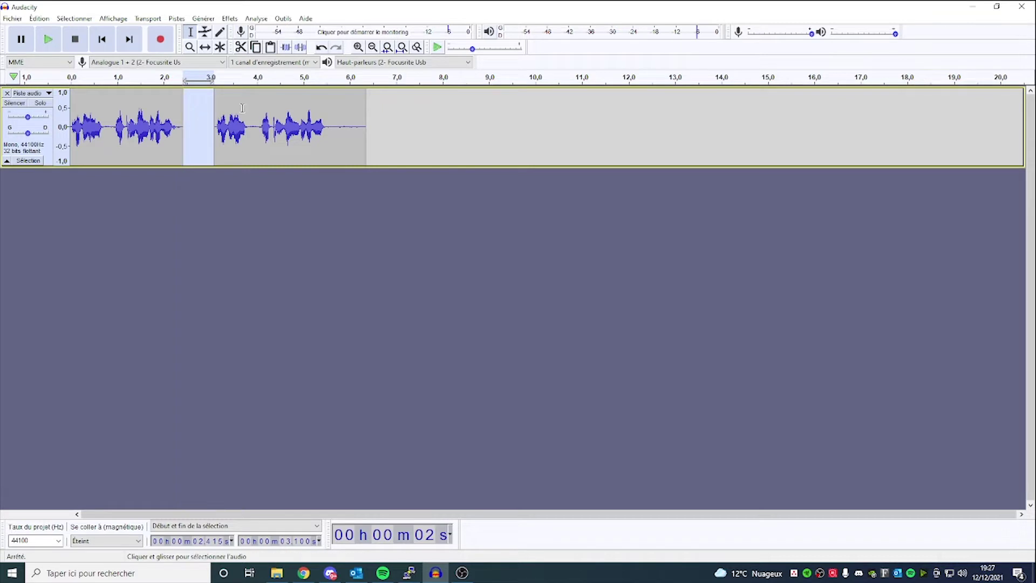
left_click(197, 117)
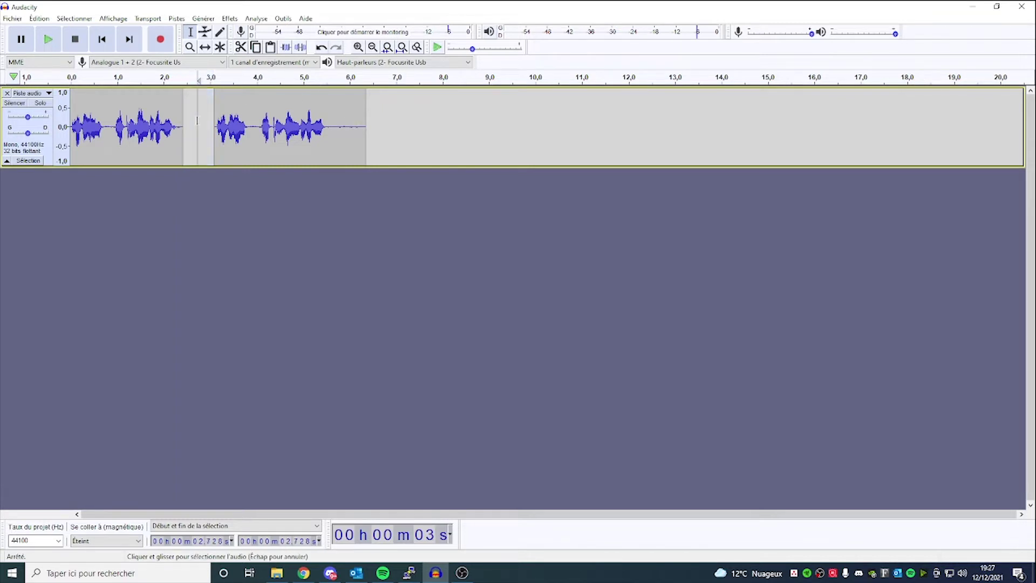
left_click(205, 47)
left_click_drag(242, 139, 282, 139)
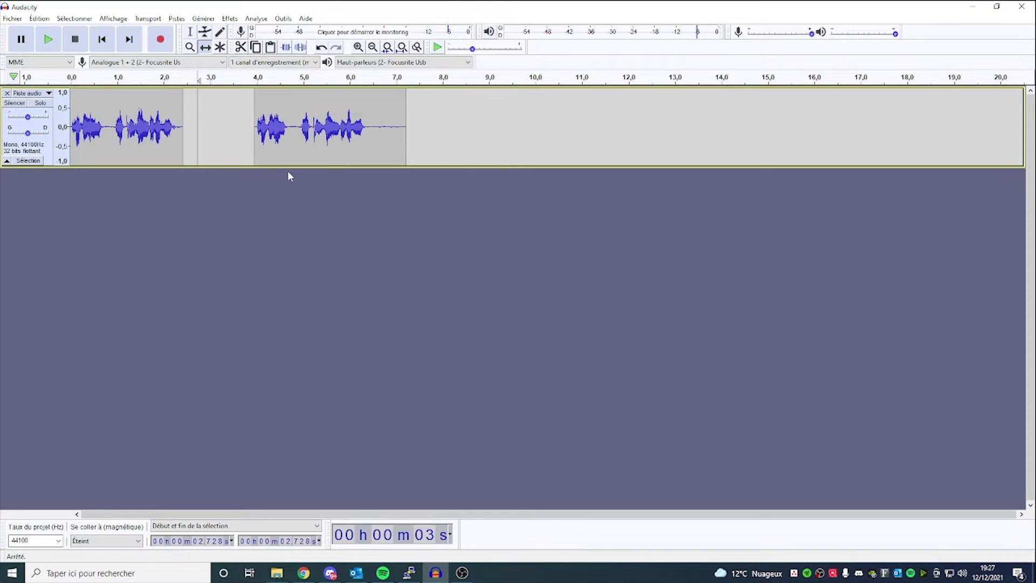
Step: Play the opening words of the first take from the start of the track
key("F1")
left_click(71, 120)
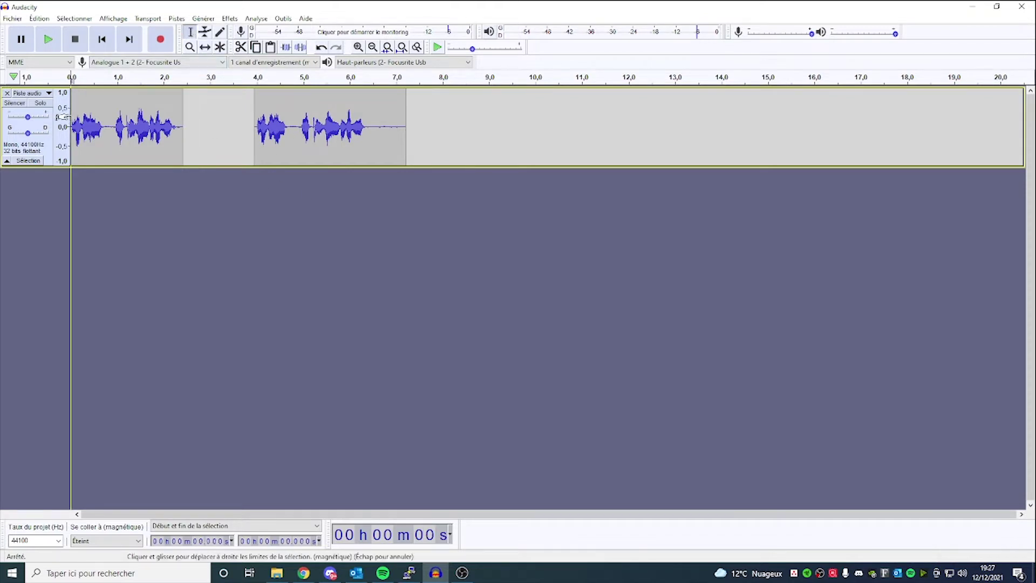
key("space")
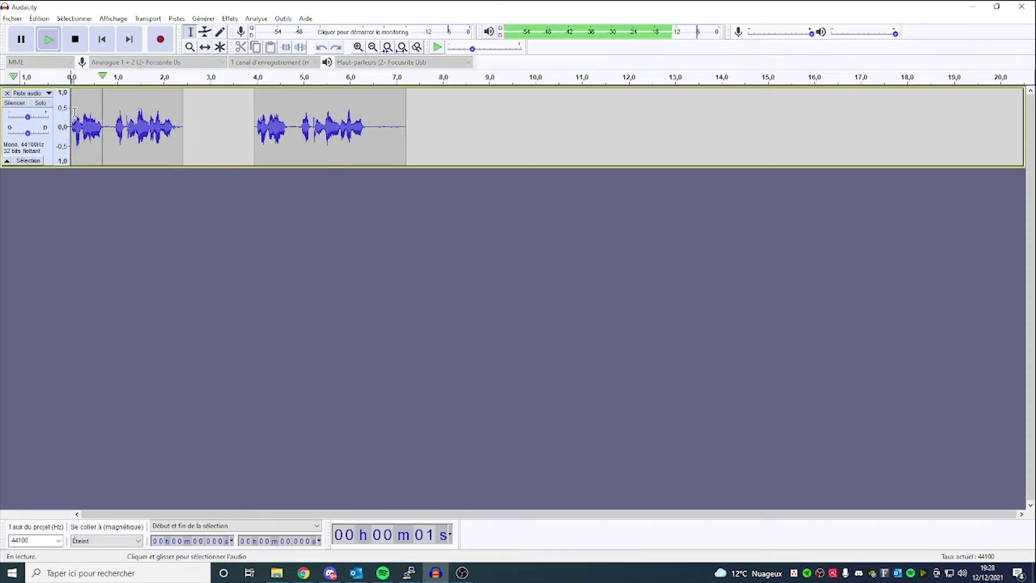
key("space")
Step: Shorten the pause after the first words of the first take and split-delete a sliver from about 0.713 to 0.731 s
left_click(117, 125)
scroll(116, 125, "up", 3)
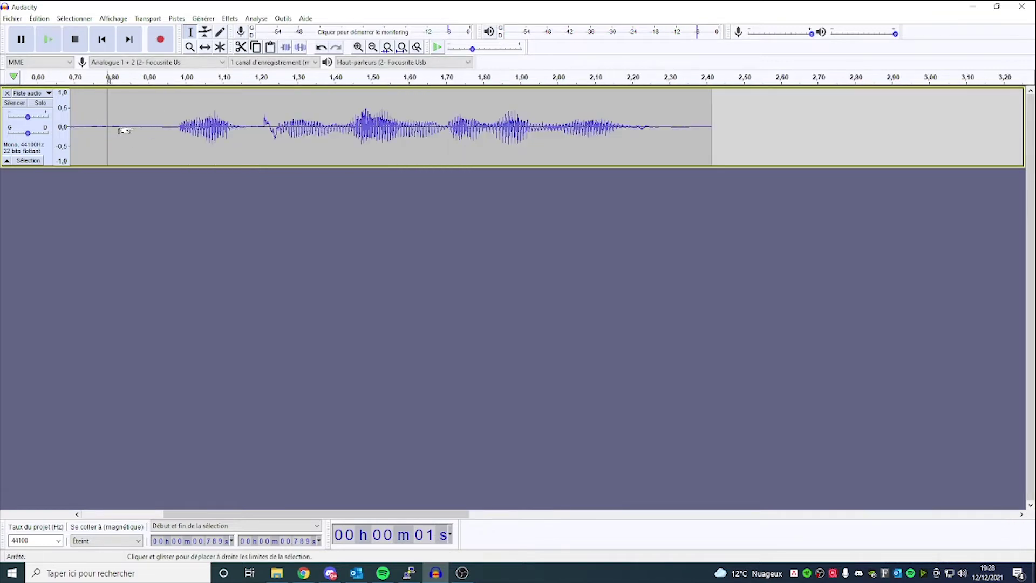
left_click_drag(167, 123, 196, 126)
left_click(149, 125)
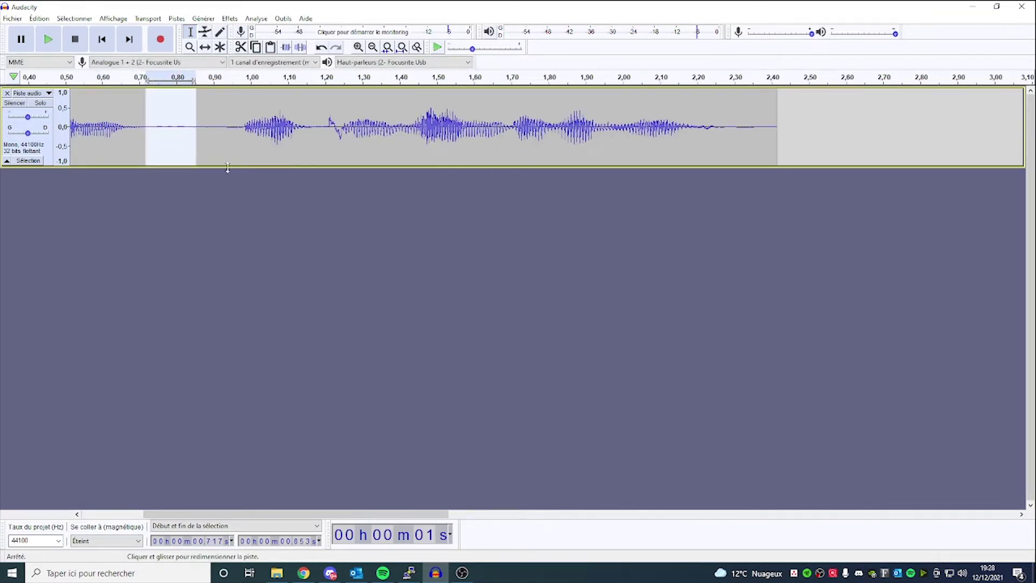
key("space")
key("space")
key("Delete")
mouse_move(150, 125)
left_mouse_down()
mouse_move(167, 126)
mouse_move(146, 127)
left_mouse_up()
key("Delete")
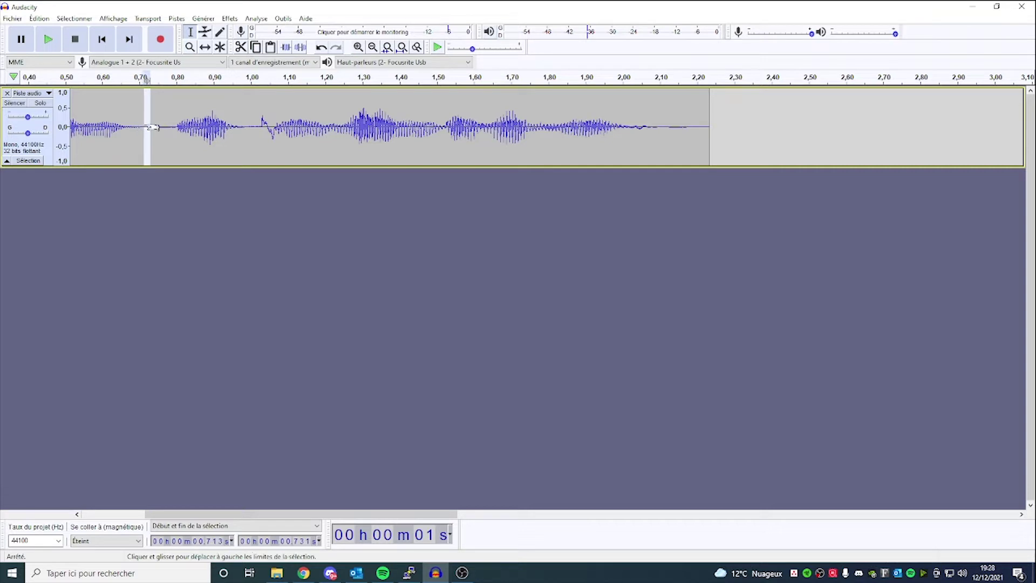
key("space")
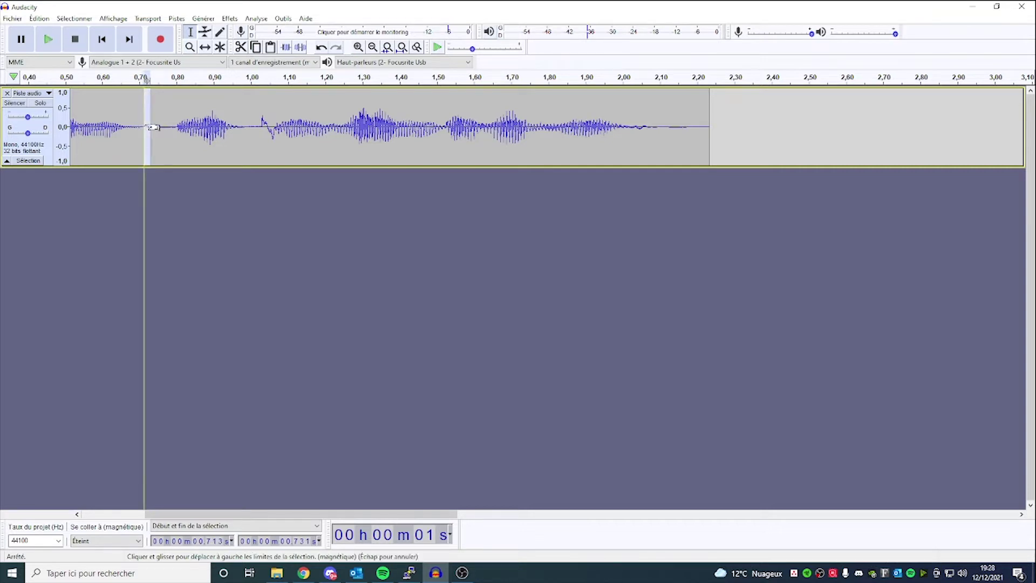
Step: Listen to the second take from its beginning at about 3.78 s
left_click(121, 125)
key("ctrl+3")
key("ctrl+3")
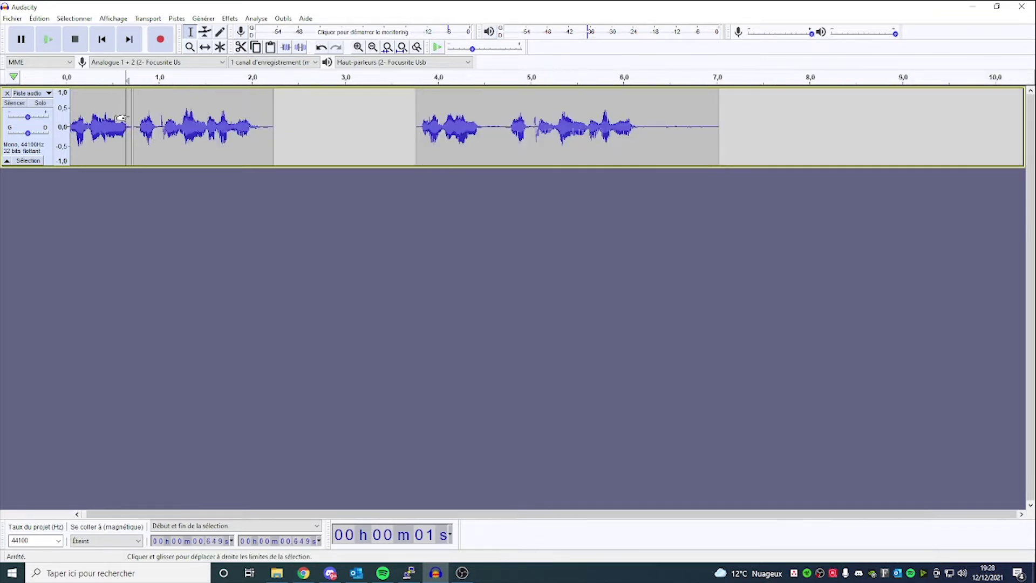
left_click(417, 118)
key("space")
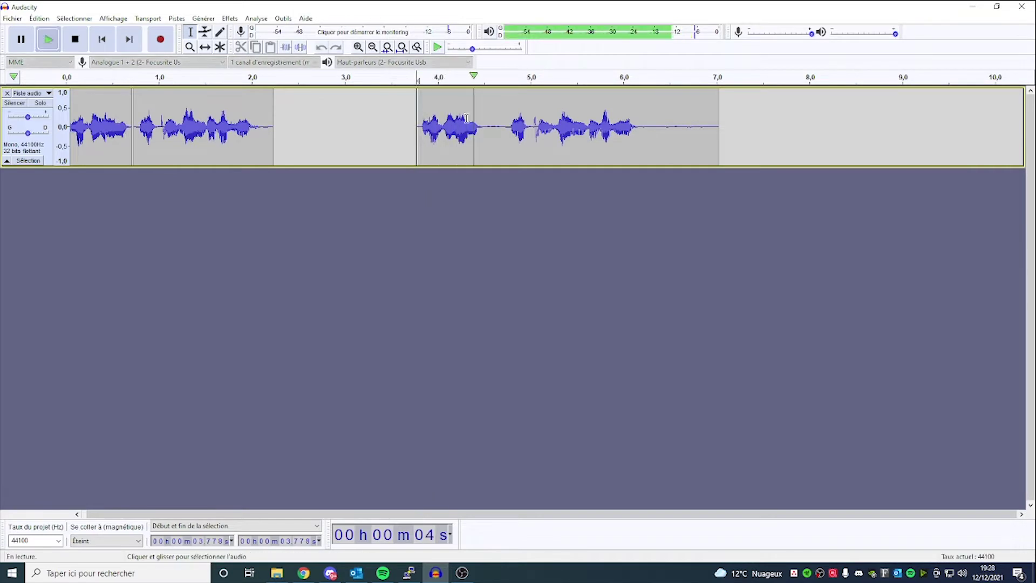
key("space")
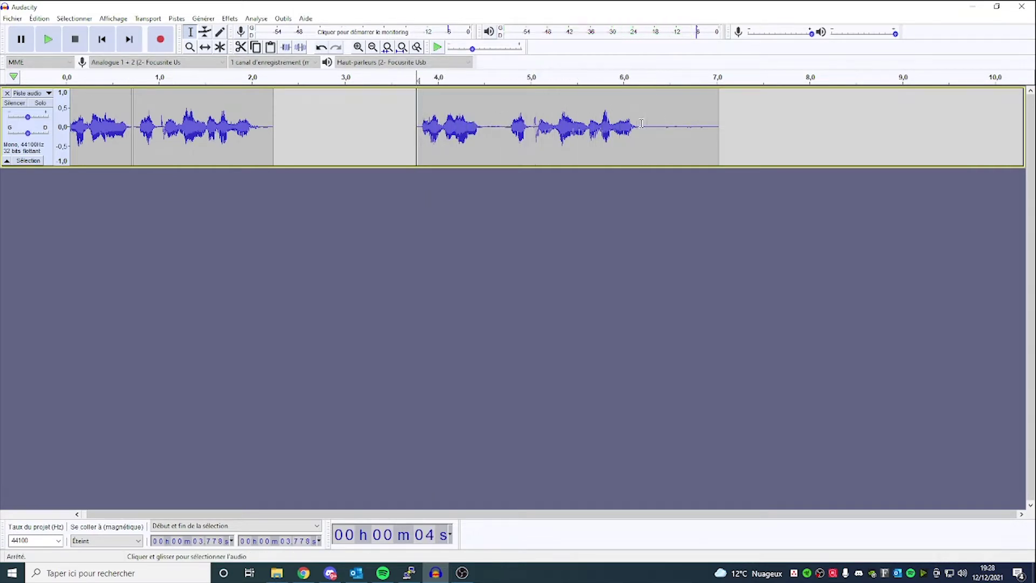
Step: Delete the trailing silence of the second take and split-delete its inner pause from about 4.51 to 4.72 s
left_click_drag(642, 124, 734, 132)
key("Delete")
left_click_drag(486, 123, 506, 124)
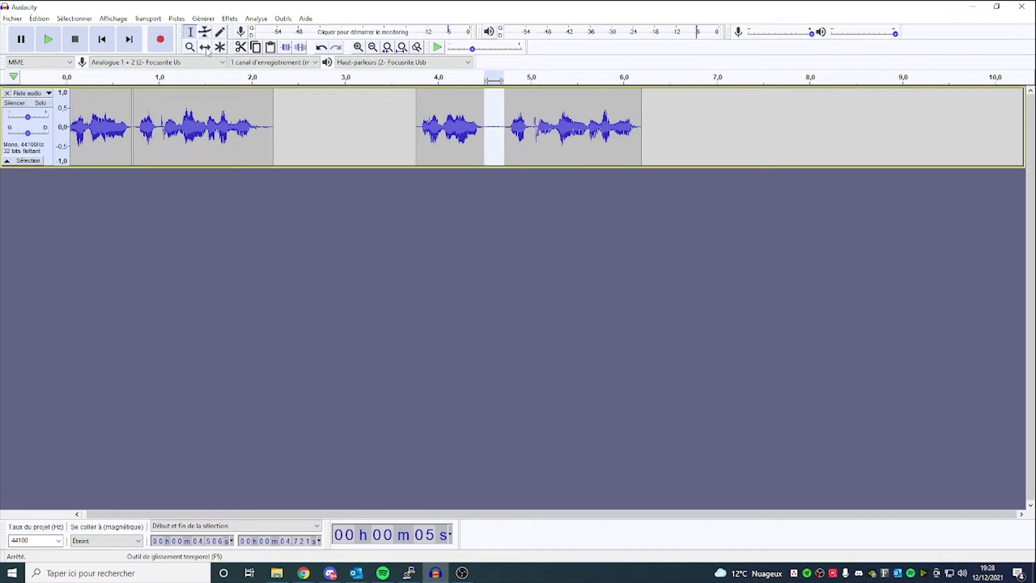
key("ctrl+alt+k")
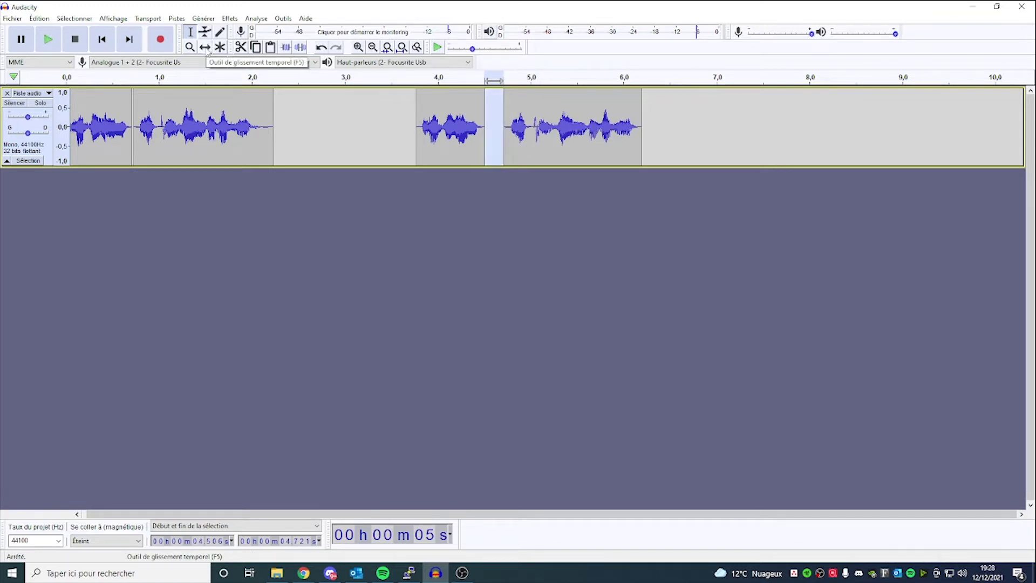
Step: Play the first and second takes in turn to compare them
left_click(410, 112)
key("space")
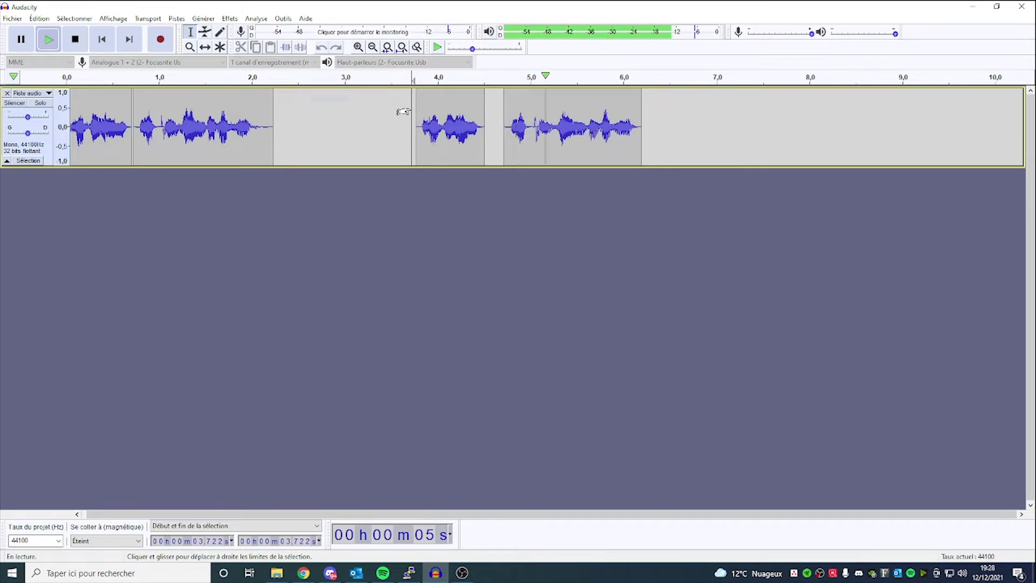
left_click(70, 111)
left_click(74, 111)
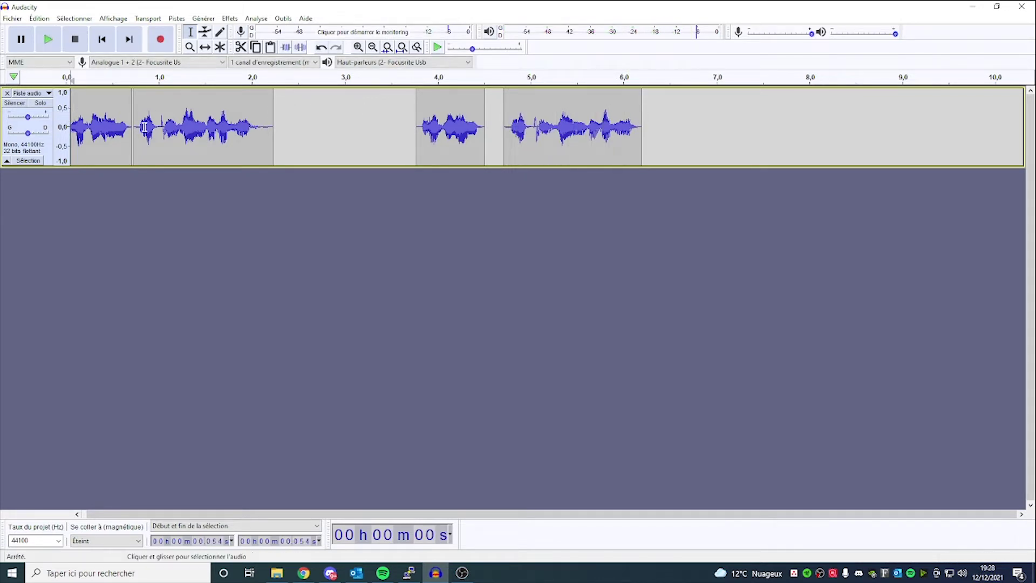
key("space")
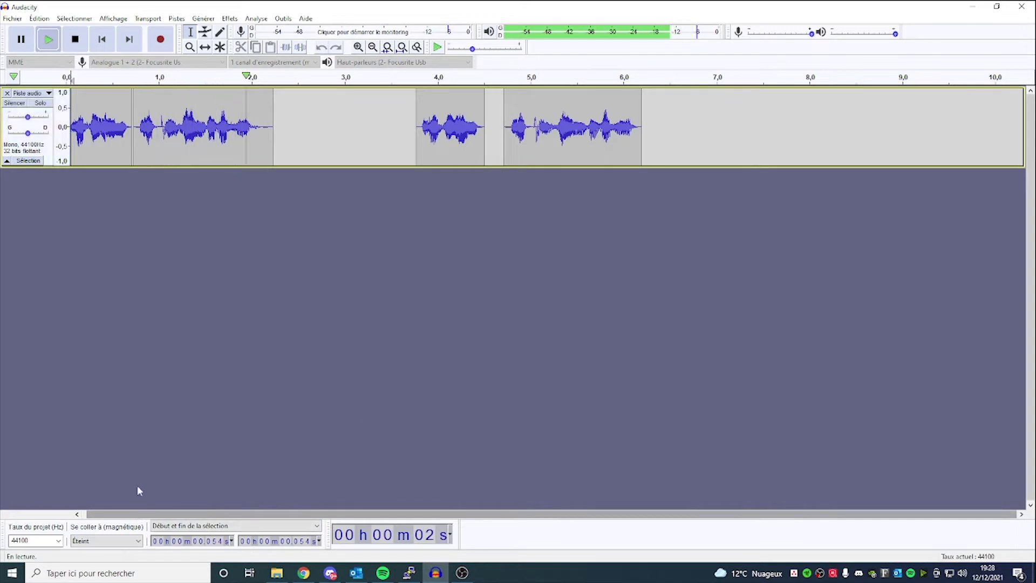
key("space")
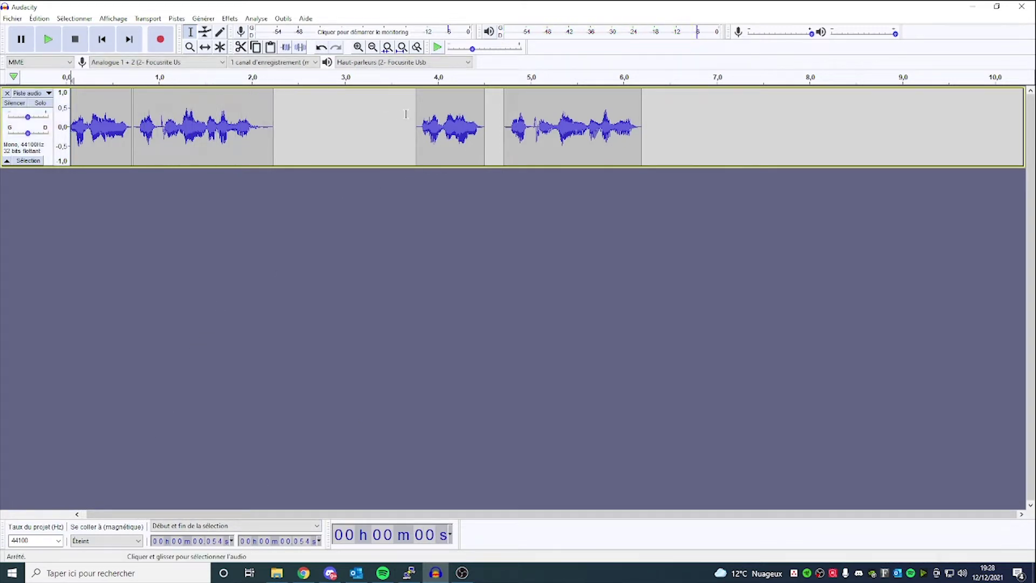
left_click(417, 113)
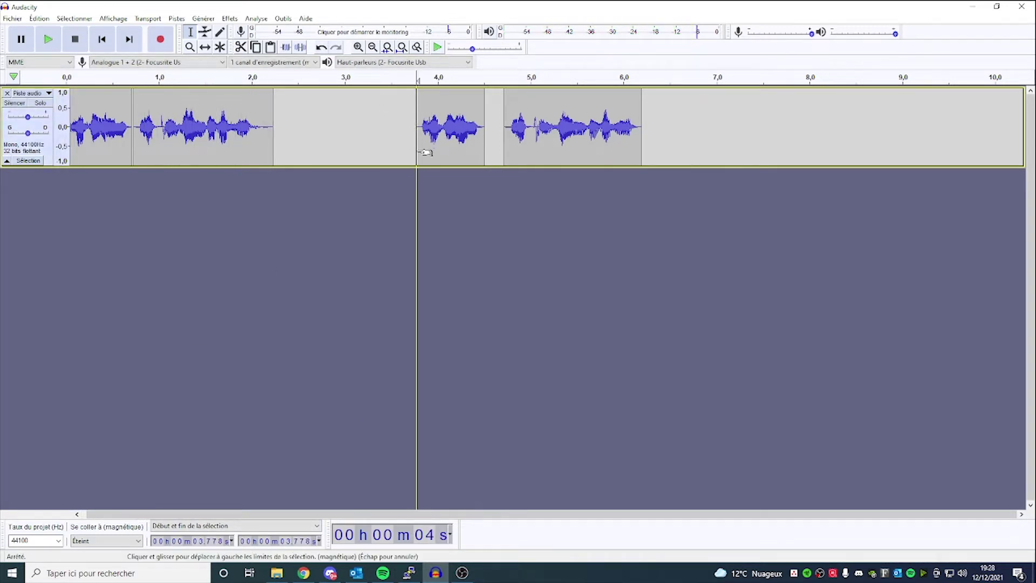
key("space")
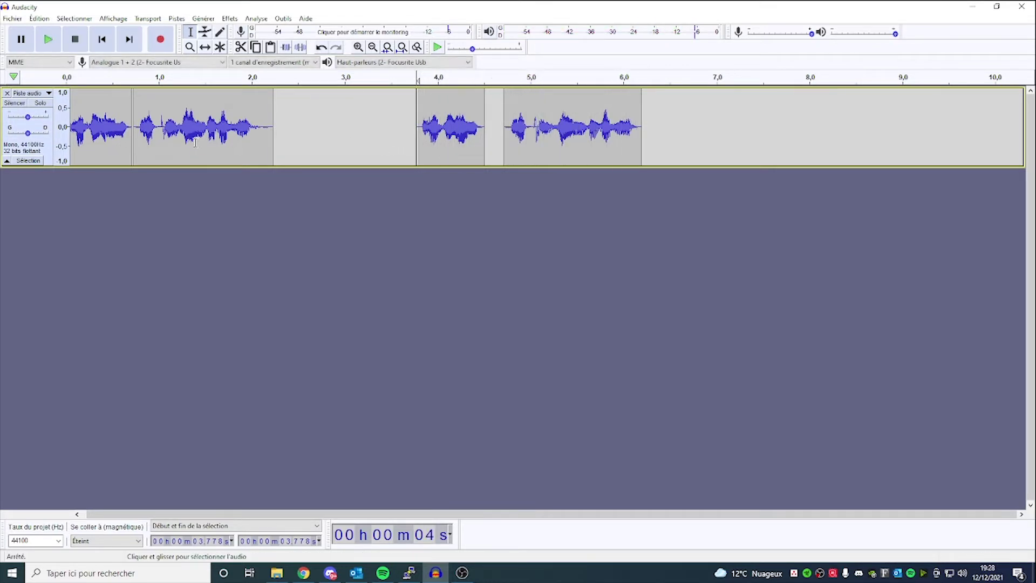
Step: Delete the first take and most of the empty space before the second take, and place the cursor after the remaining clips
left_click_drag(279, 127, 10, 129)
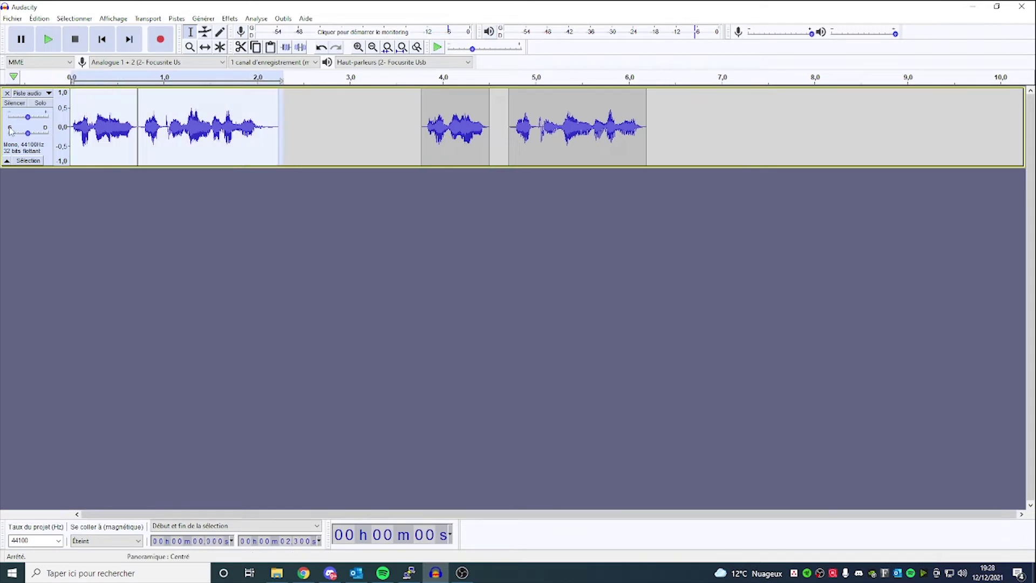
key("Delete")
left_click_drag(197, 127, 71, 127)
key("Delete")
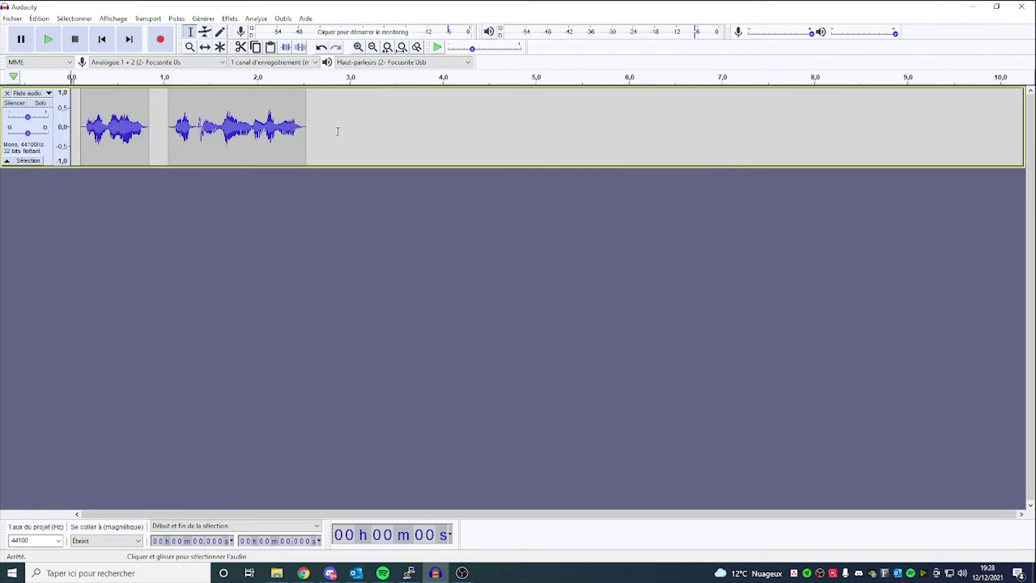
left_click(319, 130)
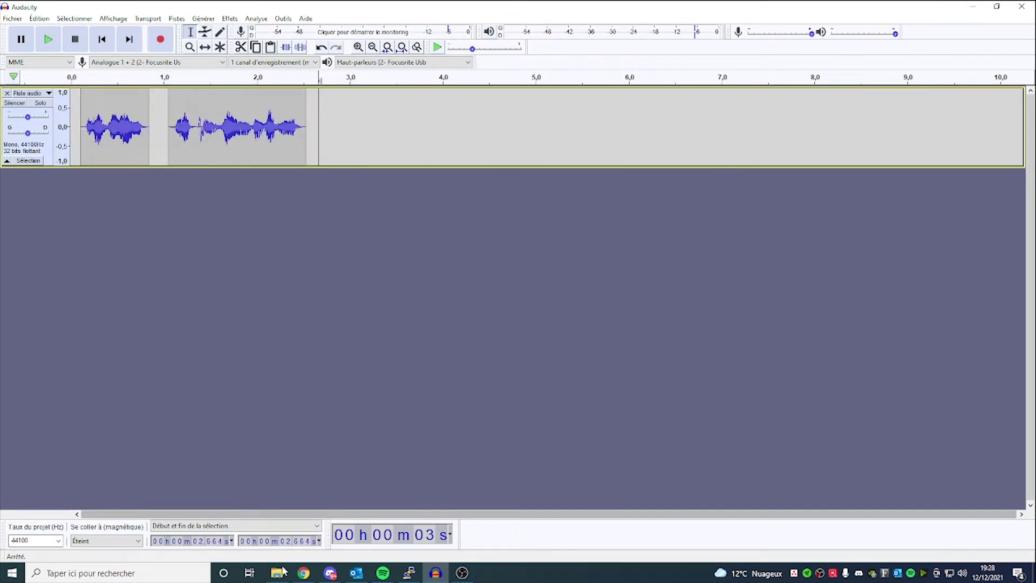
Step: Switch to Chrome and open the NoVoice product page from the FXProd Packs category
mouse_move(311, 567)
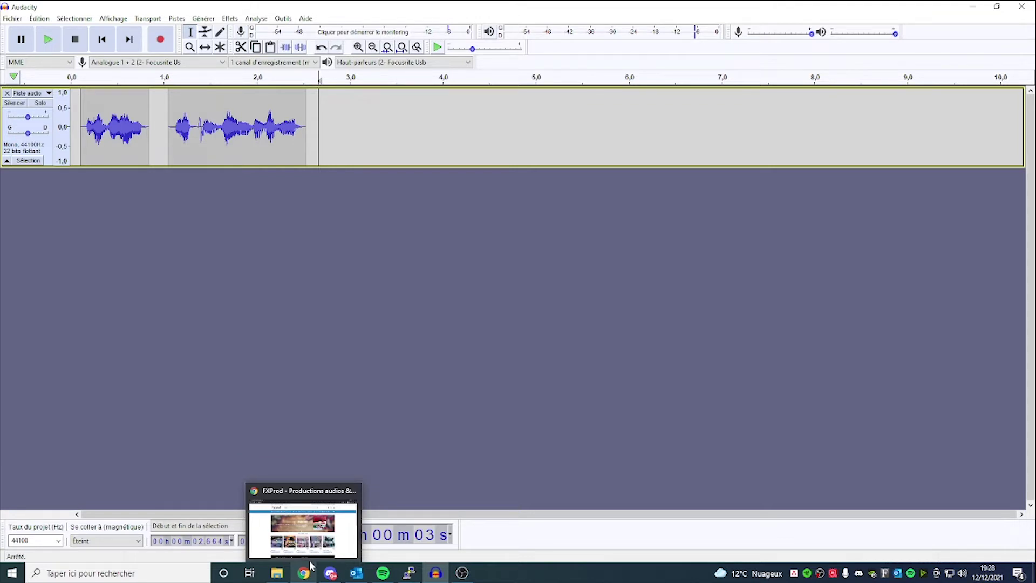
left_click(302, 573)
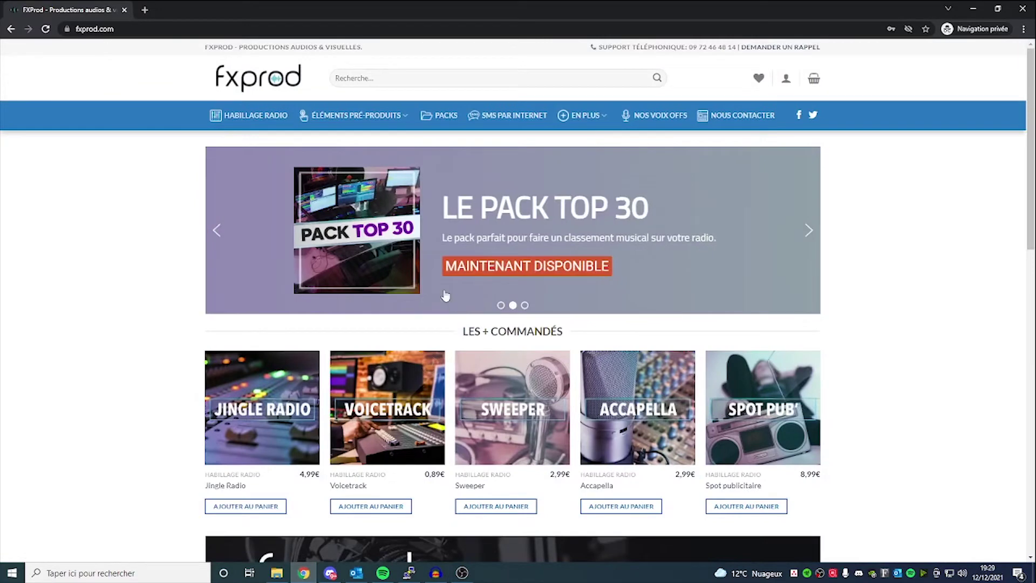
left_click(446, 116)
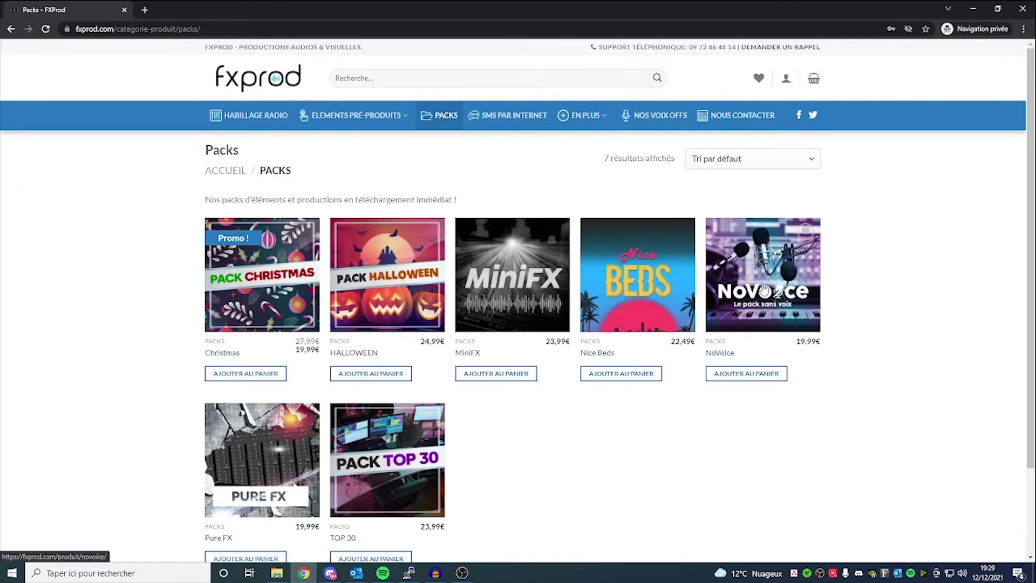
left_click(764, 290)
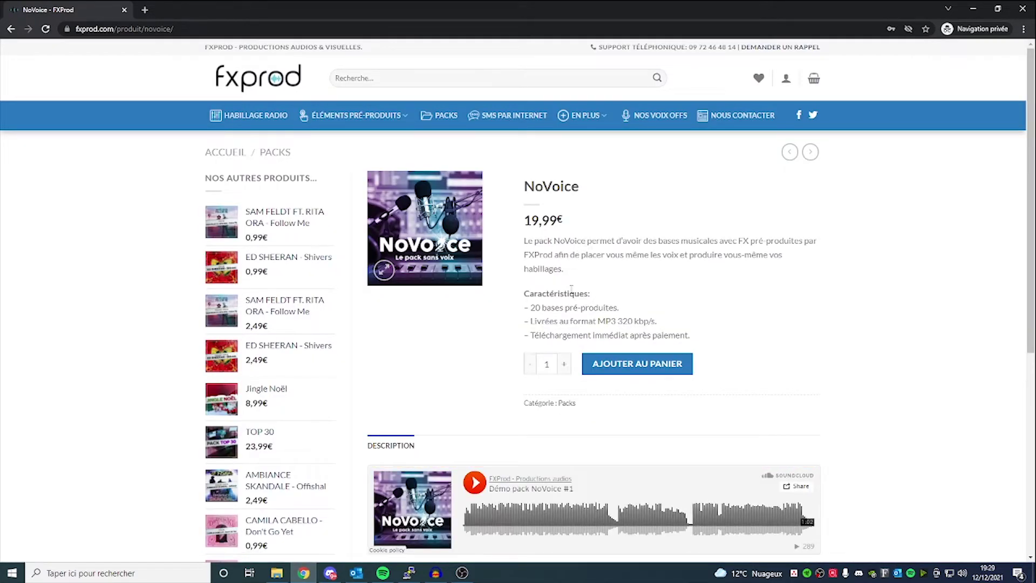
Step: Examine the NoVoice pack's listed characteristics, highlighting the number of bases and the delivery format
left_click_drag(537, 308, 620, 308)
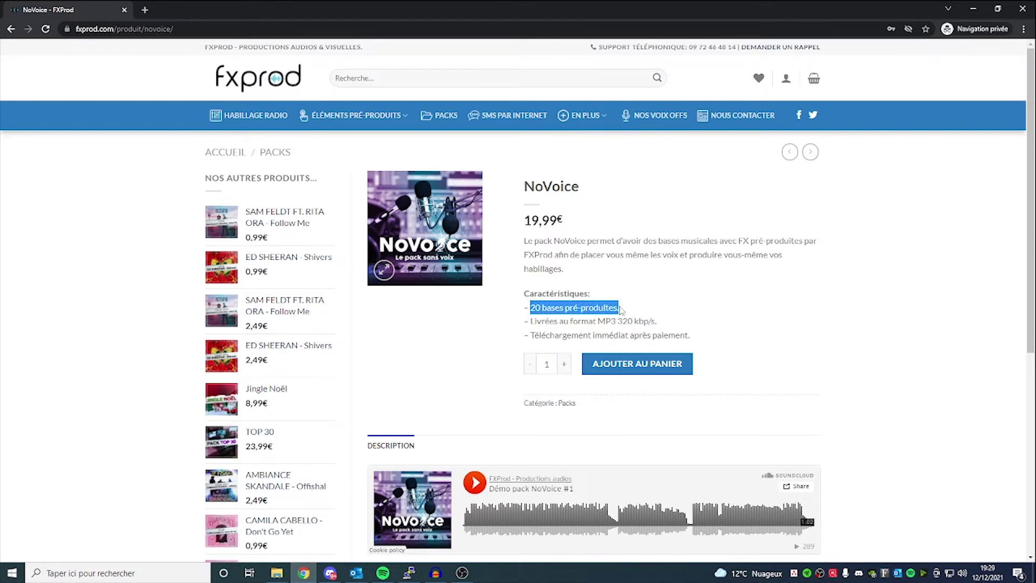
left_click_drag(530, 321, 659, 326)
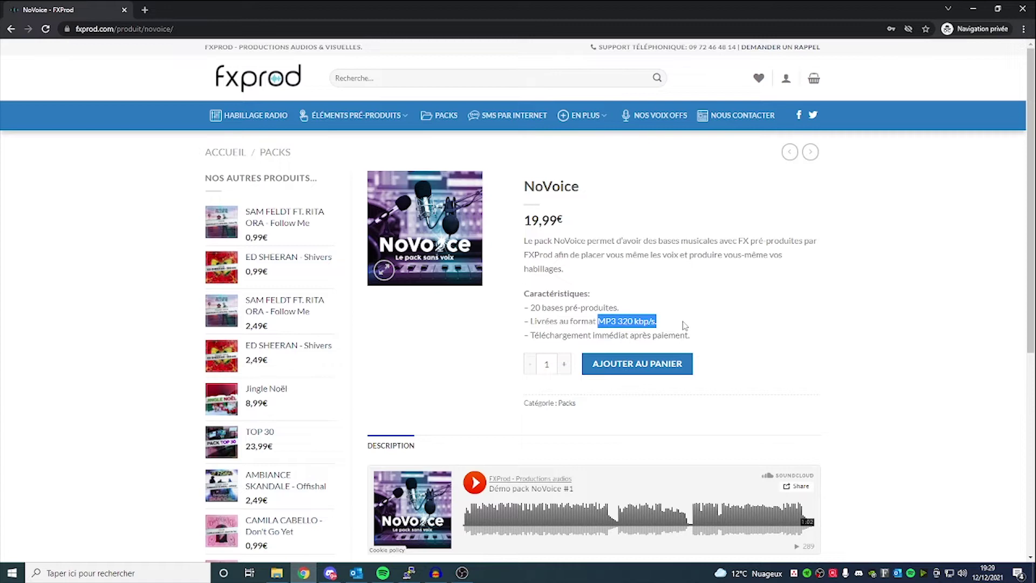
left_click(602, 333)
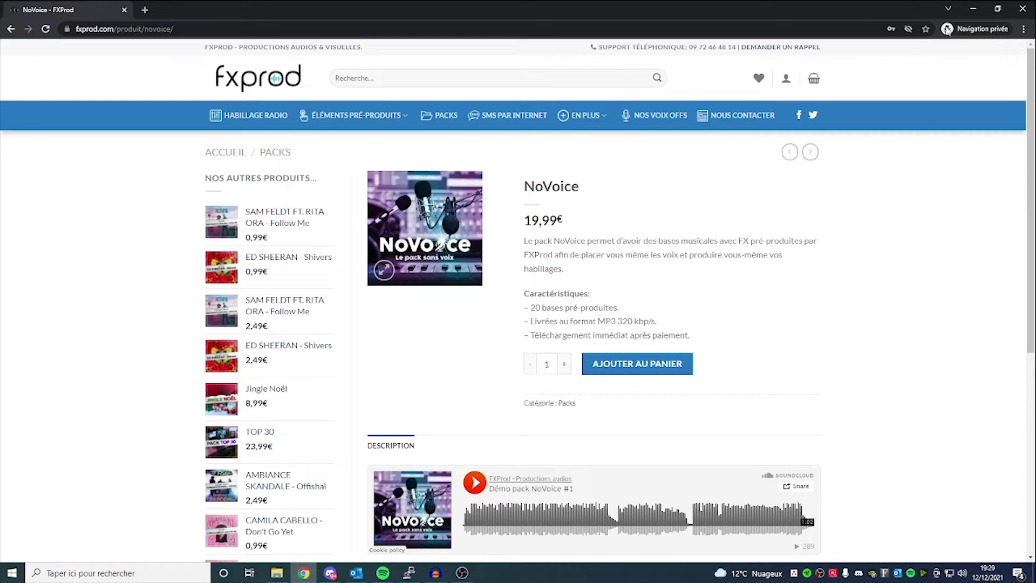
Step: Minimize the browser and bring the File Explorer folder video with the Pack NoVoice-1 archive in front of Audacity
left_click(973, 8)
key("alt+Tab")
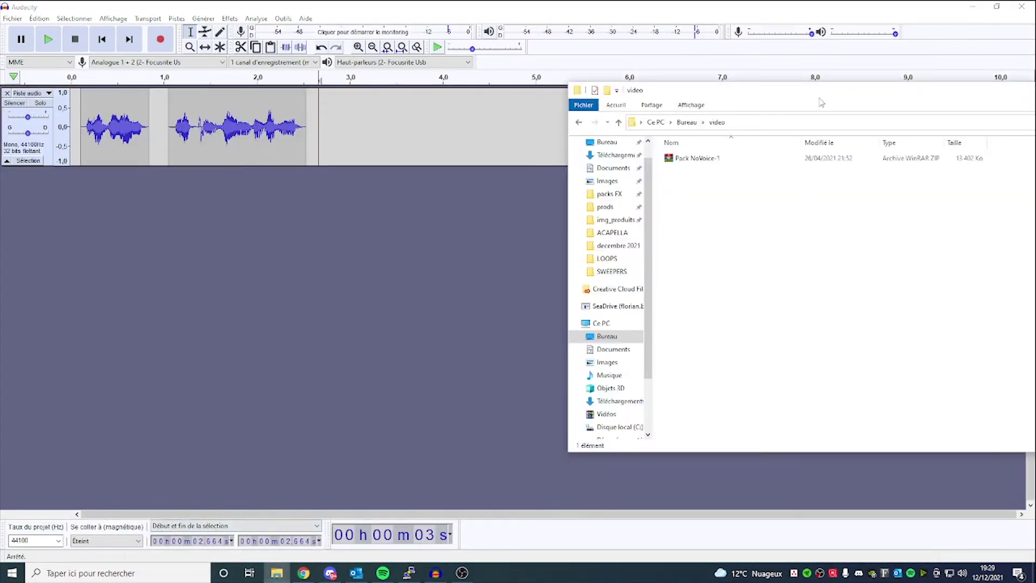
Step: Extract the Pack NoVoice-1 archive into its own folder and open the Pack NoVoice #1 subfolder
left_click_drag(689, 99, 369, 141)
left_click(405, 205)
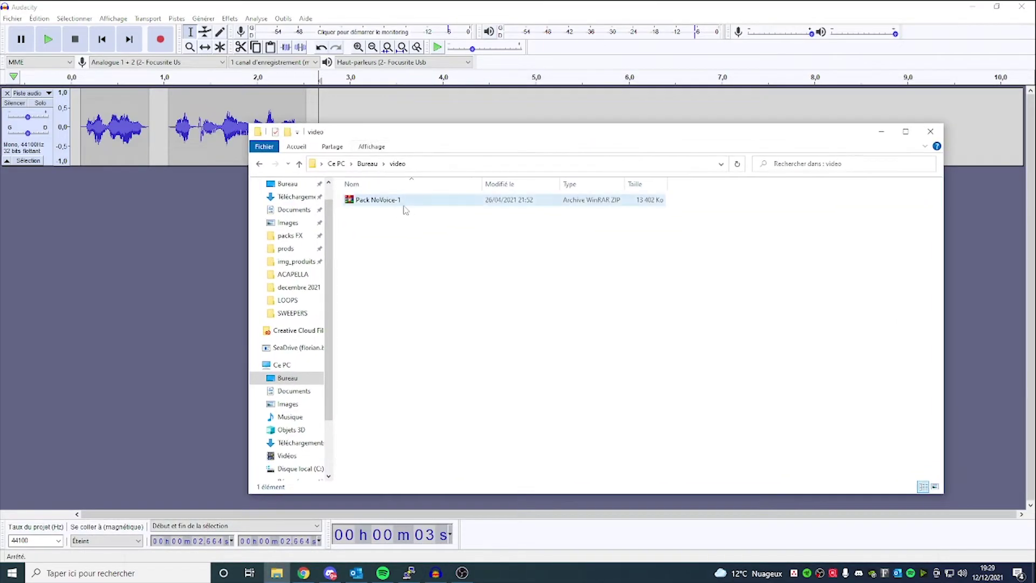
right_click(405, 209)
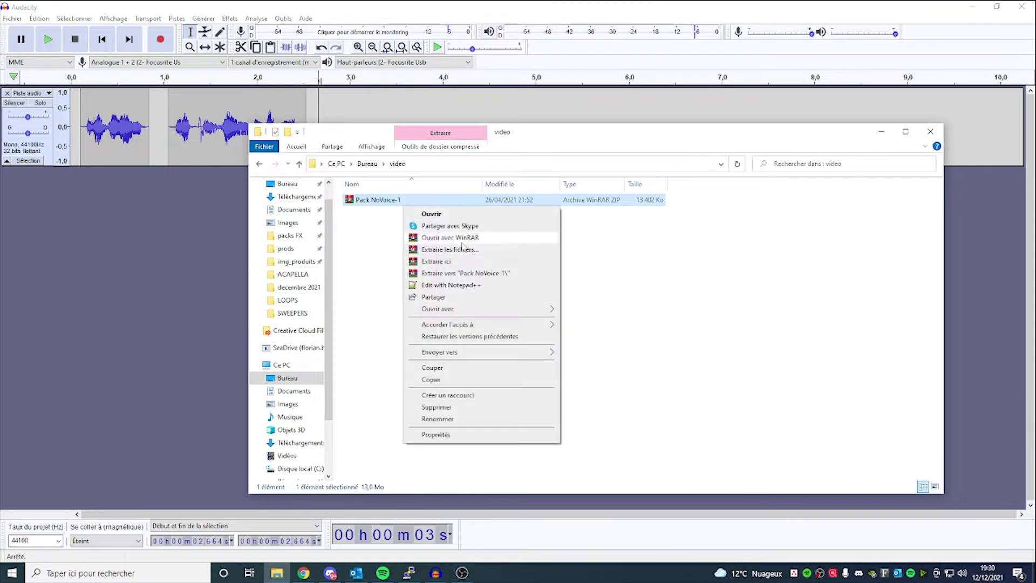
left_click(461, 274)
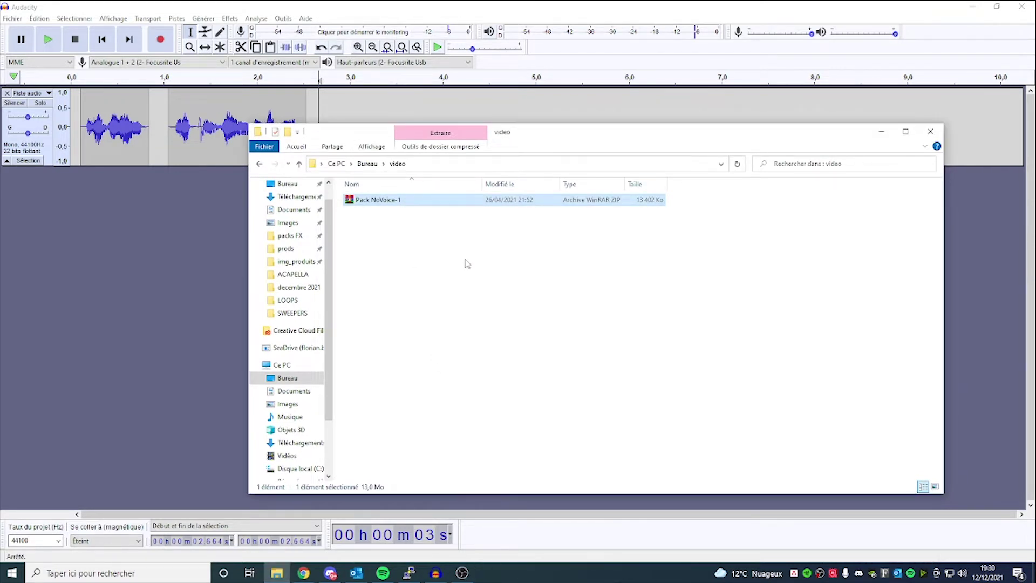
double_click(384, 214)
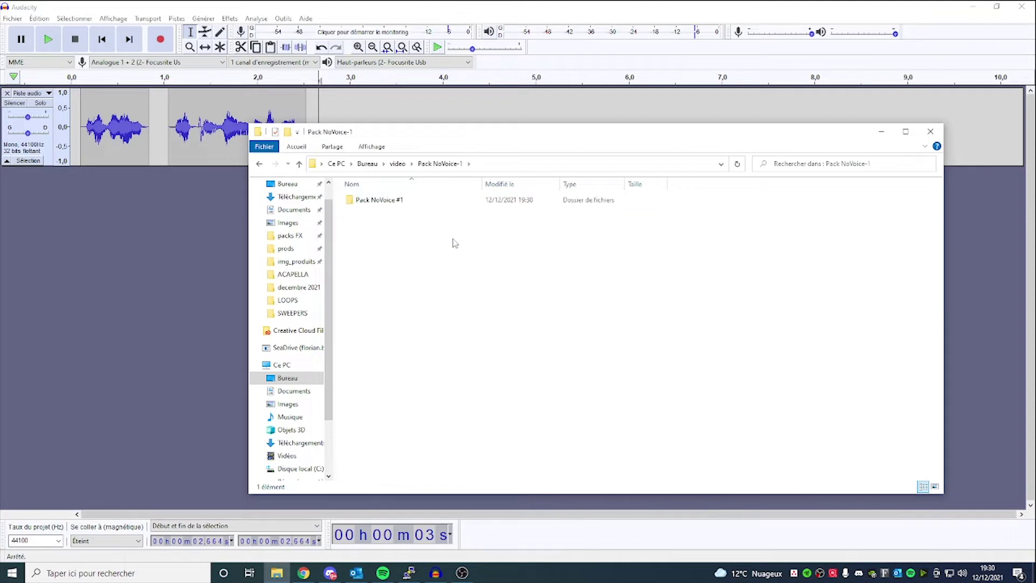
double_click(380, 202)
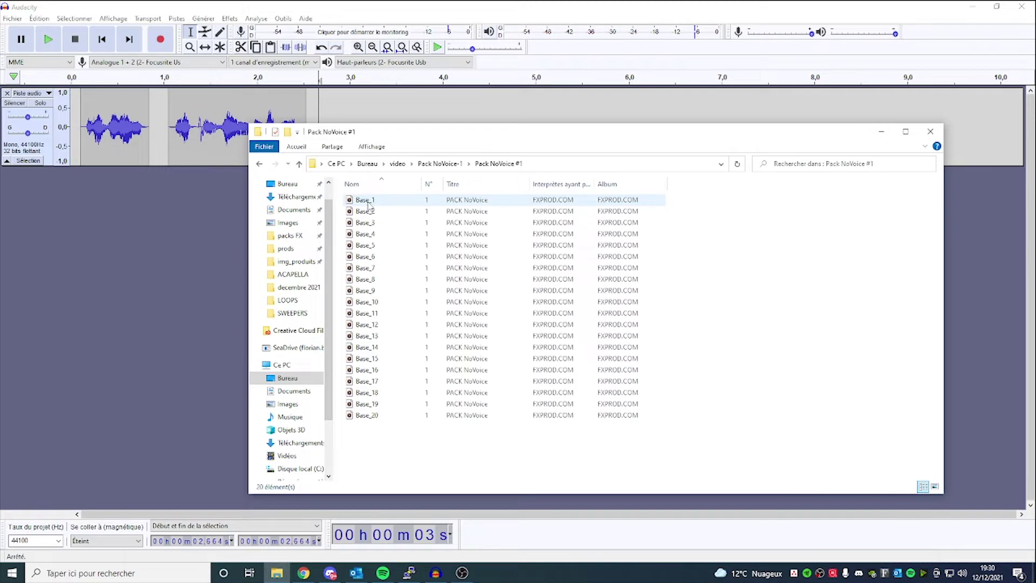
Step: Listen to the music beds Base_1, Base_5 and Base_9, slightly lowering the music player's volume
double_click(368, 202)
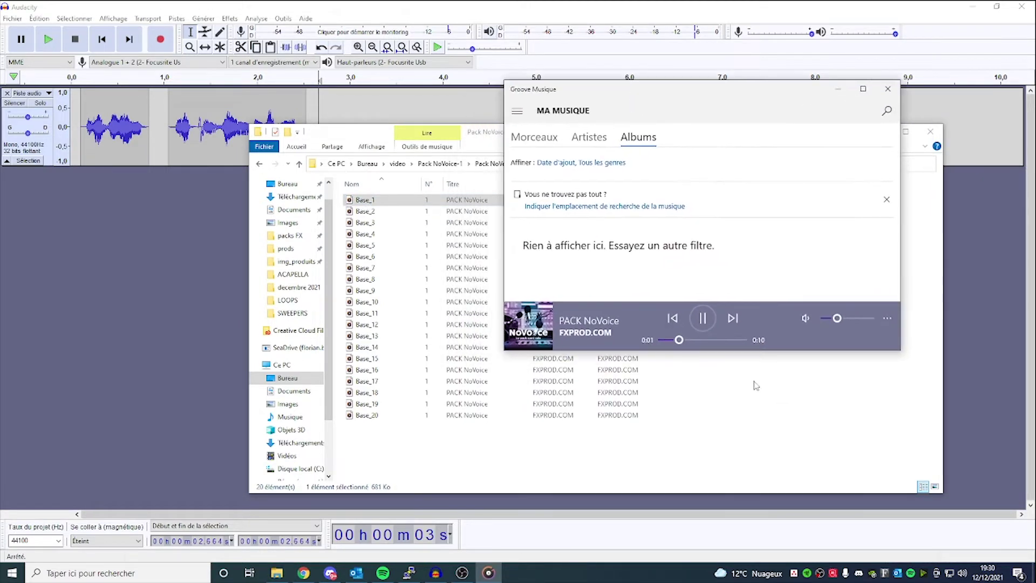
mouse_move(837, 319)
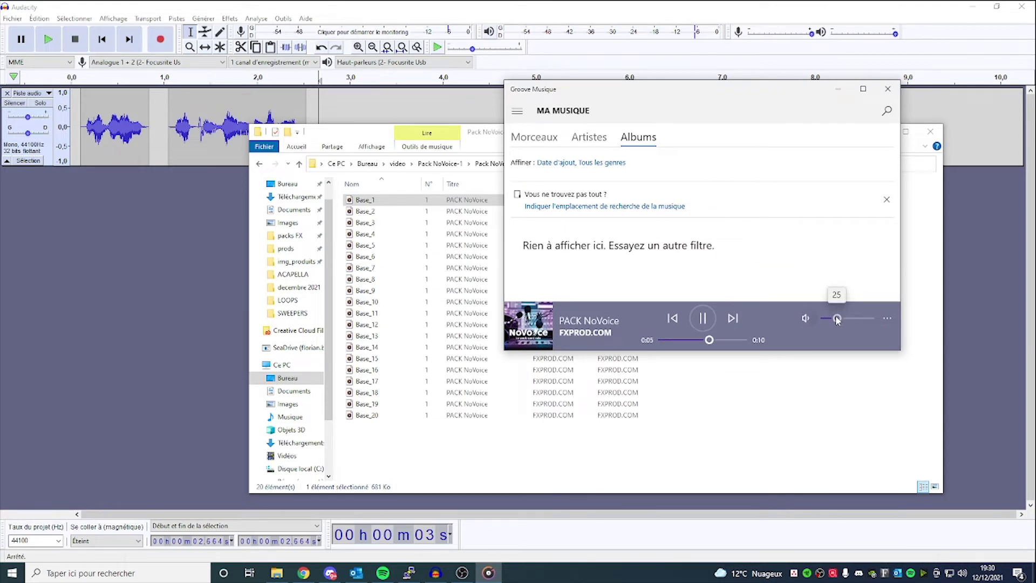
left_click(887, 95)
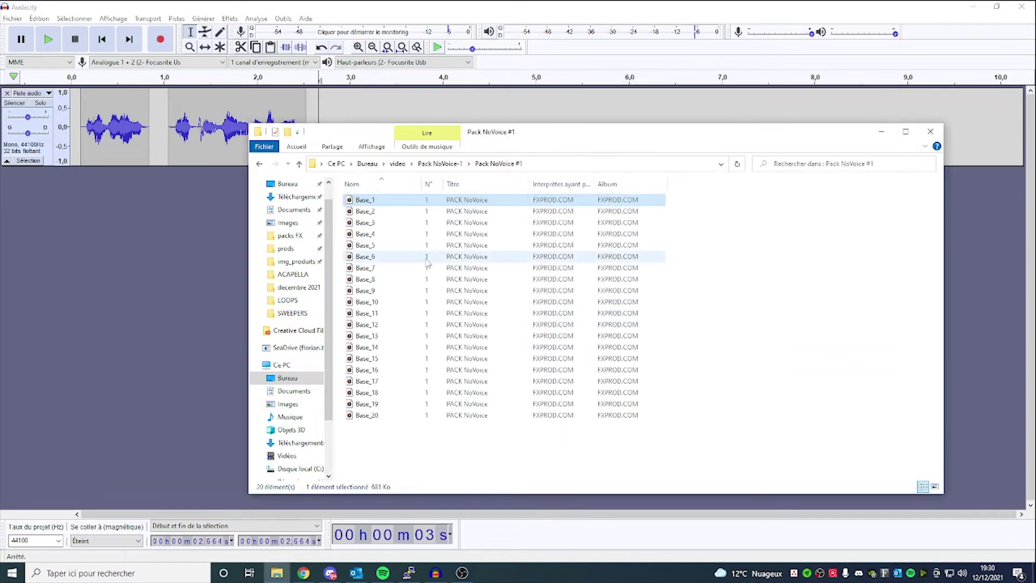
double_click(379, 250)
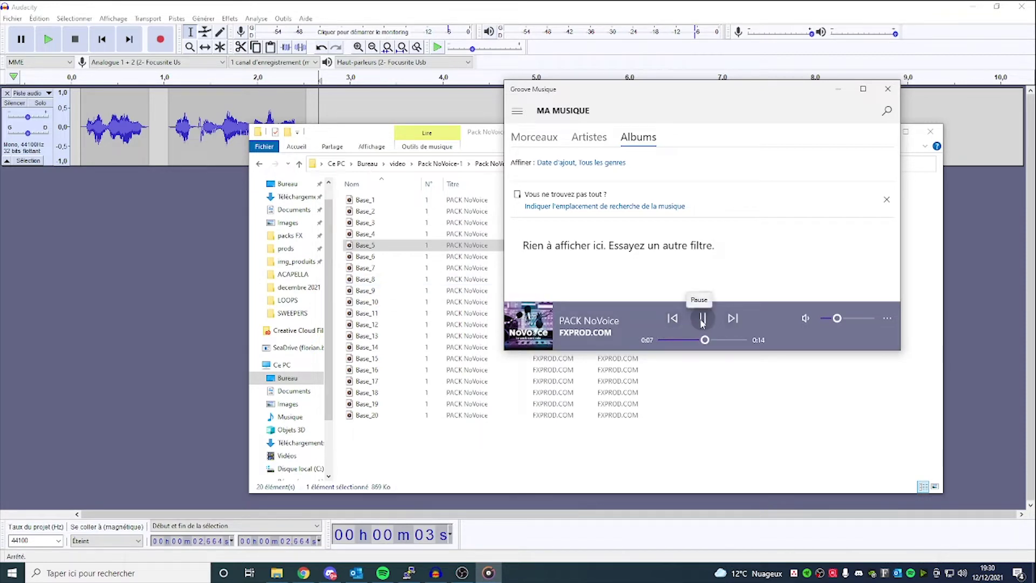
double_click(382, 292)
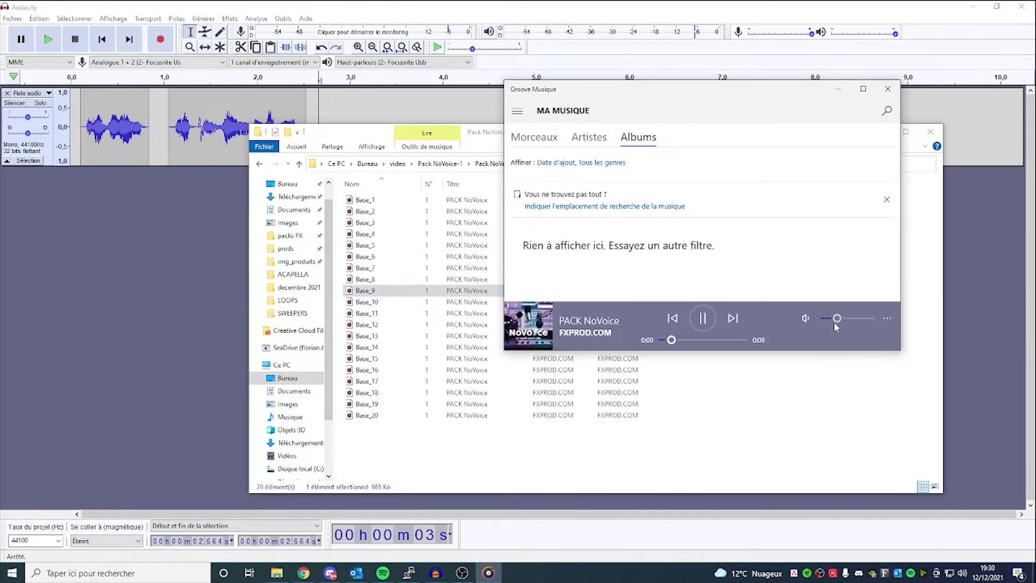
left_click_drag(834, 322, 829, 322)
Step: Import Base_1 into the Audacity project as a track below the voice, and close the music player
left_click(377, 208)
left_click_drag(402, 204, 155, 224)
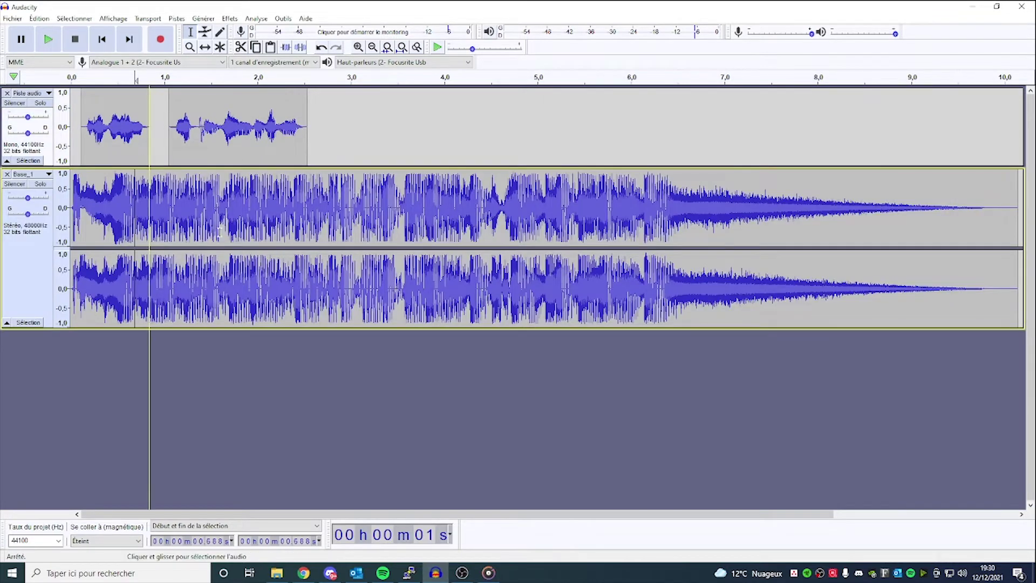
left_click(488, 572)
left_click(893, 96)
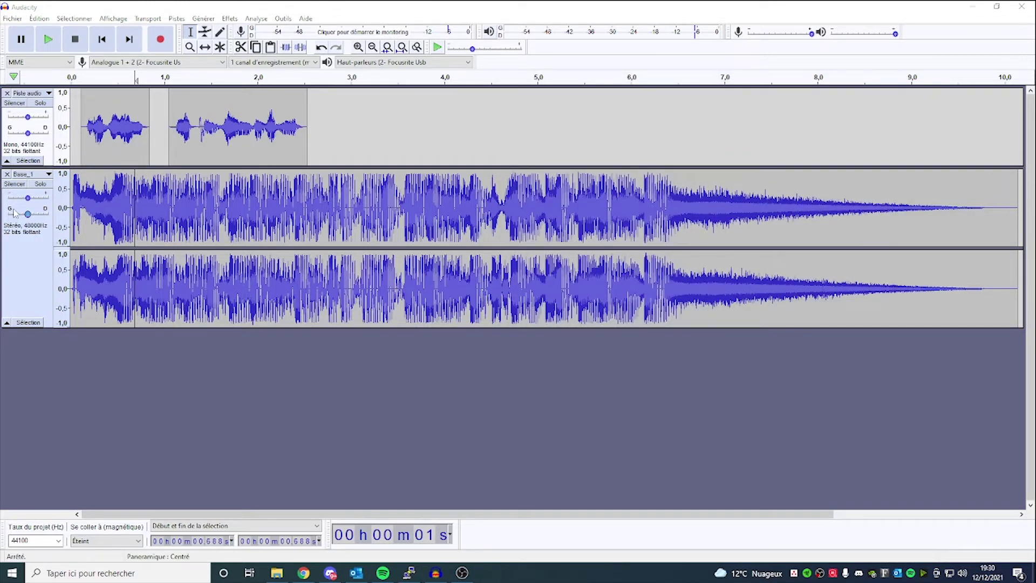
Step: Play the voice and Base_1 tracks together from the start of the timeline
left_click(75, 185)
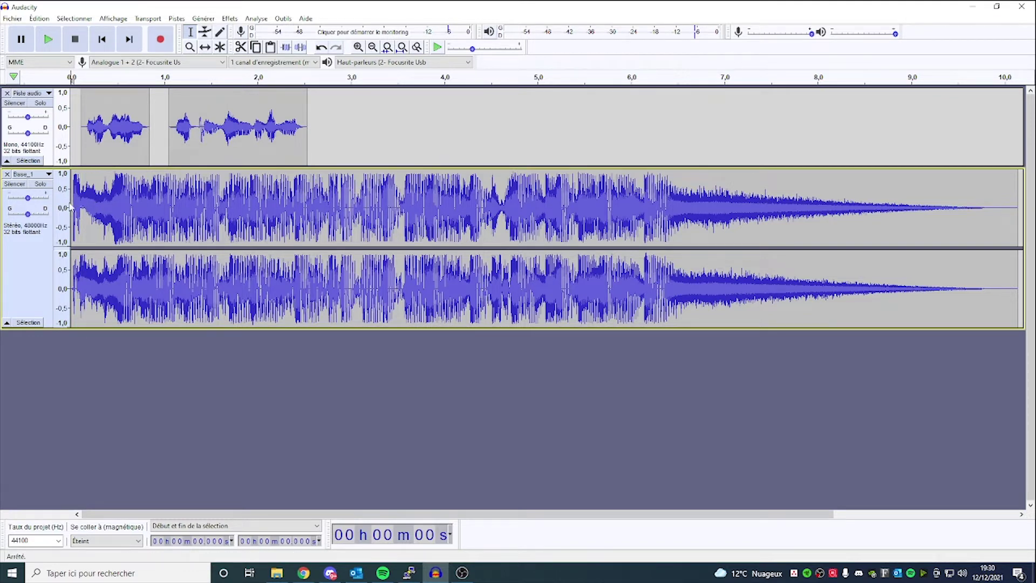
key("space")
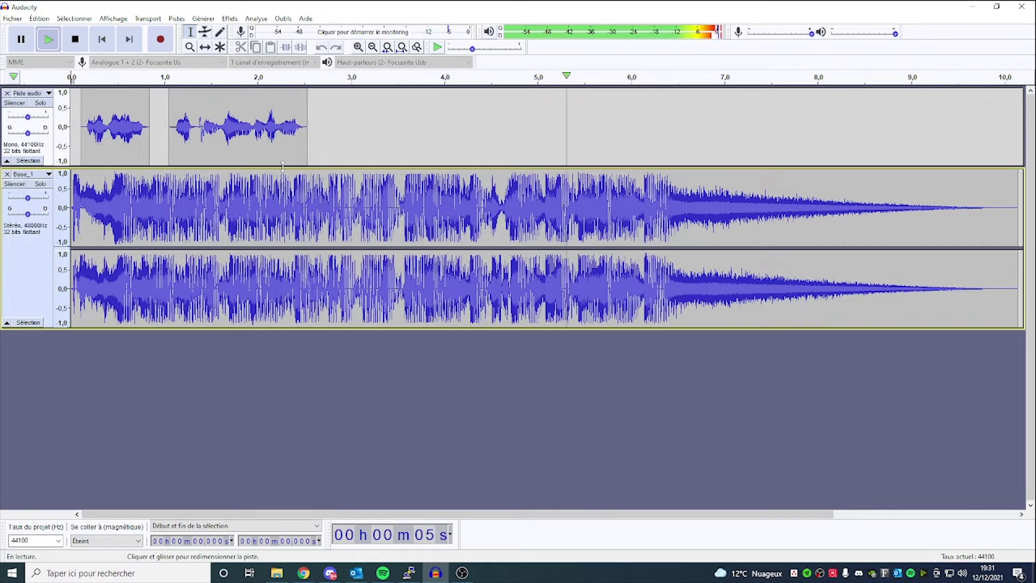
key("space")
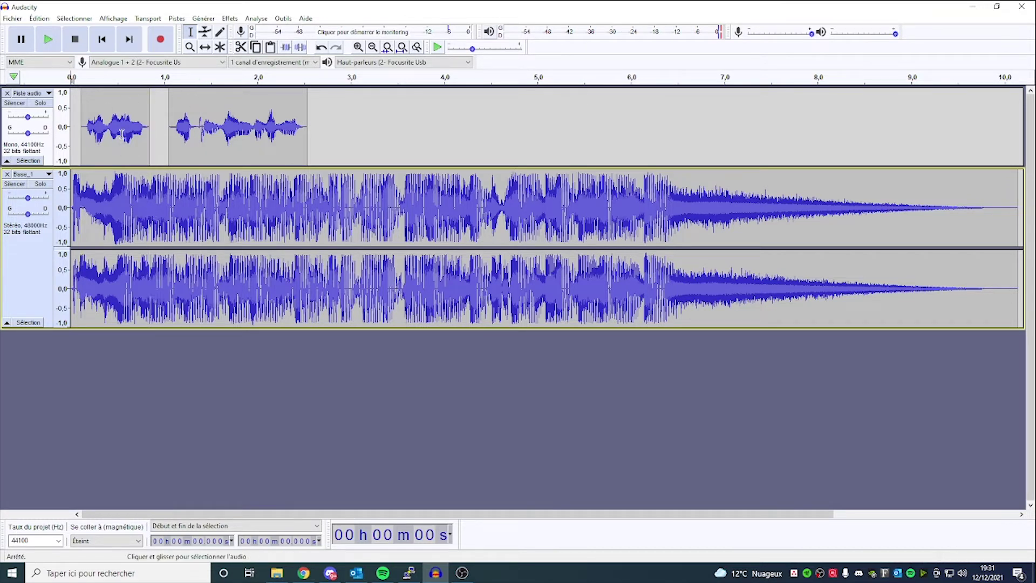
Step: Lower Base_1 with the Envelope tool to about 0.2 amplitude, with slight rises near 2.7 s and 6.4 s and a dip near 4.7 s
left_click(205, 48)
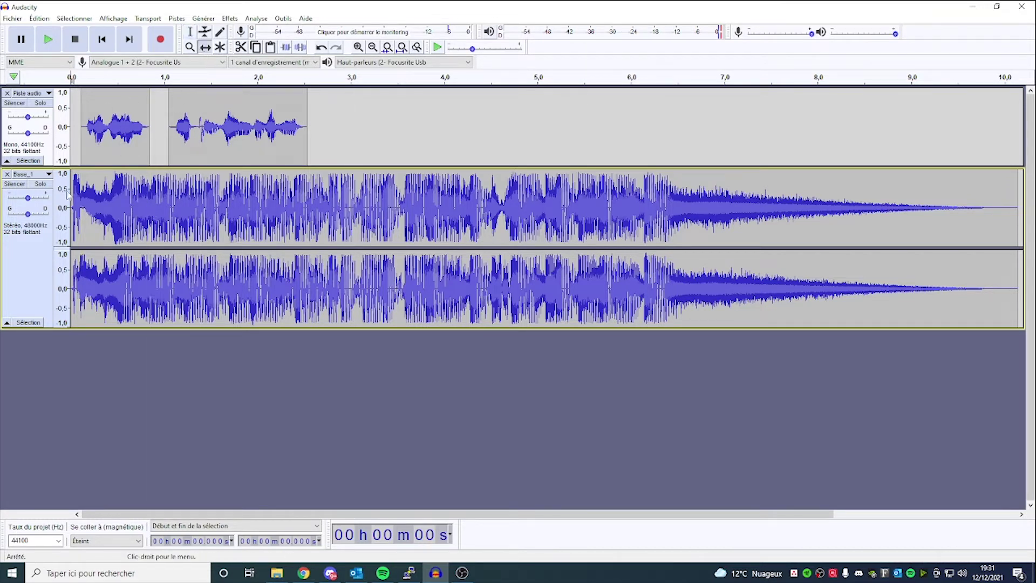
left_click(206, 31)
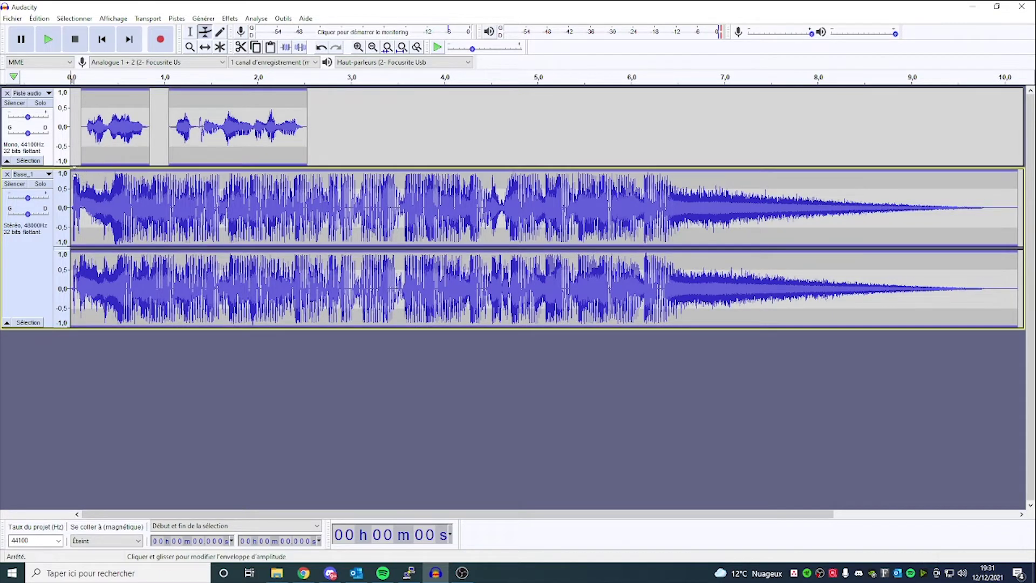
left_click_drag(75, 172, 129, 203)
left_click_drag(238, 200, 242, 199)
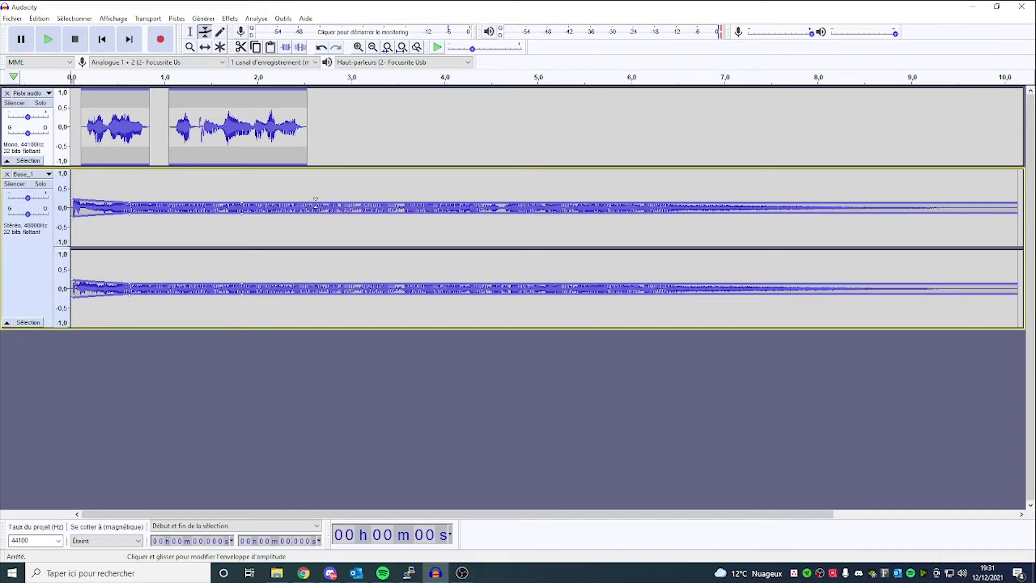
left_click_drag(321, 202, 321, 200)
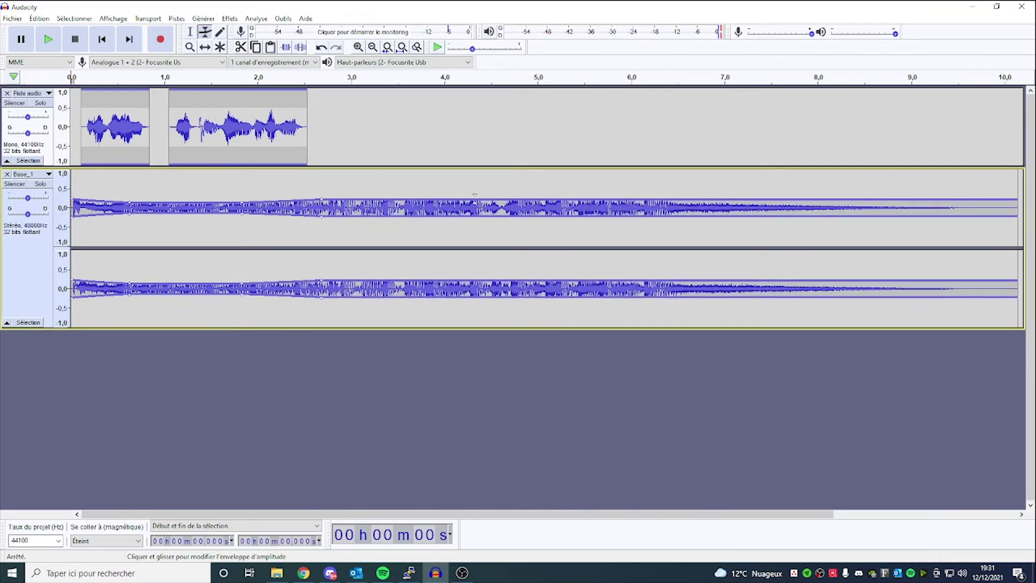
left_click_drag(475, 195, 507, 205)
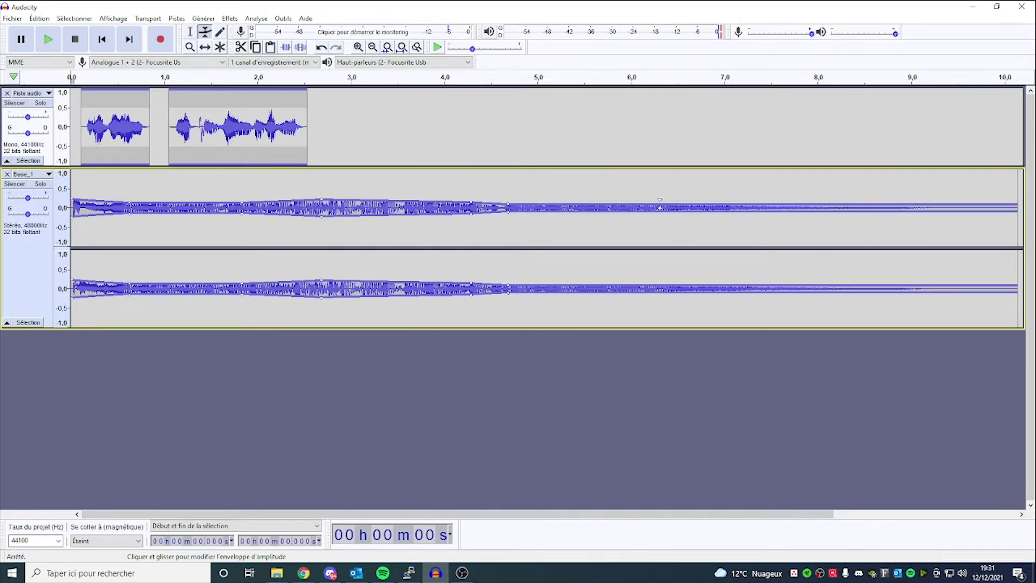
left_click_drag(666, 203, 667, 199)
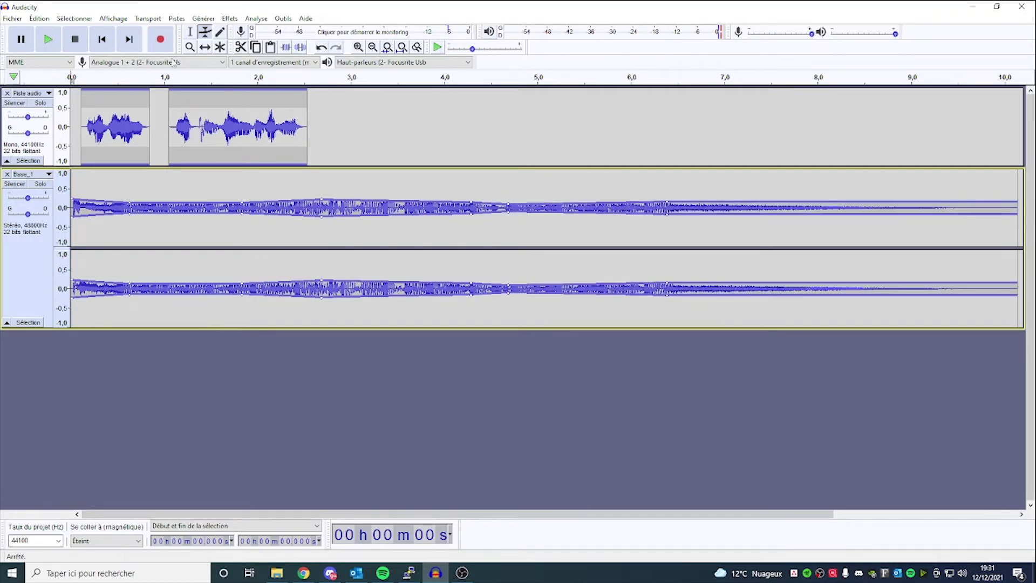
Step: Play the voice over the softened music bed from about 0.25 s to check the balance
left_click(190, 31)
left_click(95, 208)
key("space")
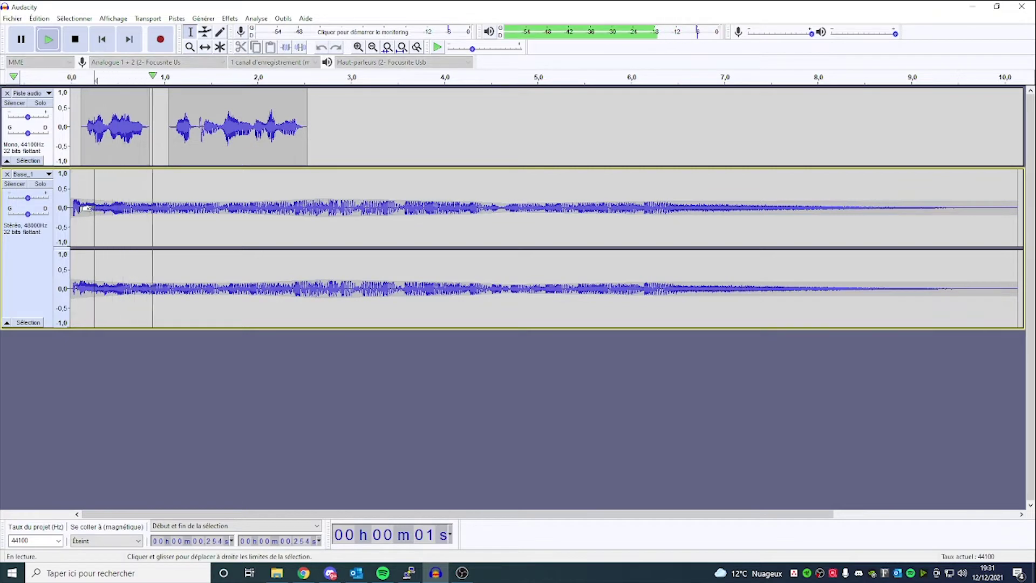
key("space")
Step: Move the second voice clip to start at about 4.3 s and play the mix from about 3.5 s
left_click(205, 47)
left_click_drag(205, 161, 513, 161)
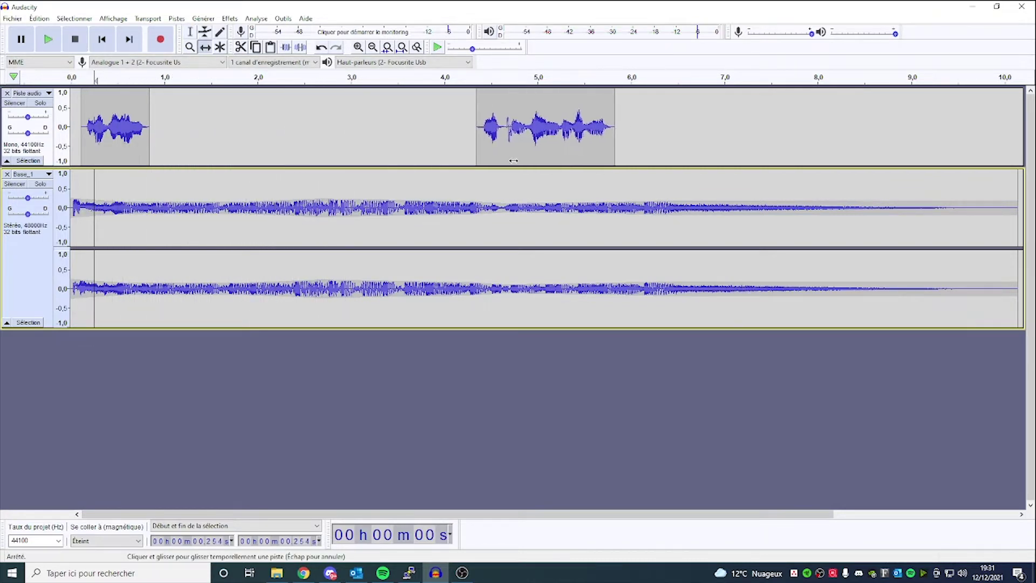
key("F1")
left_click(399, 113)
key("space")
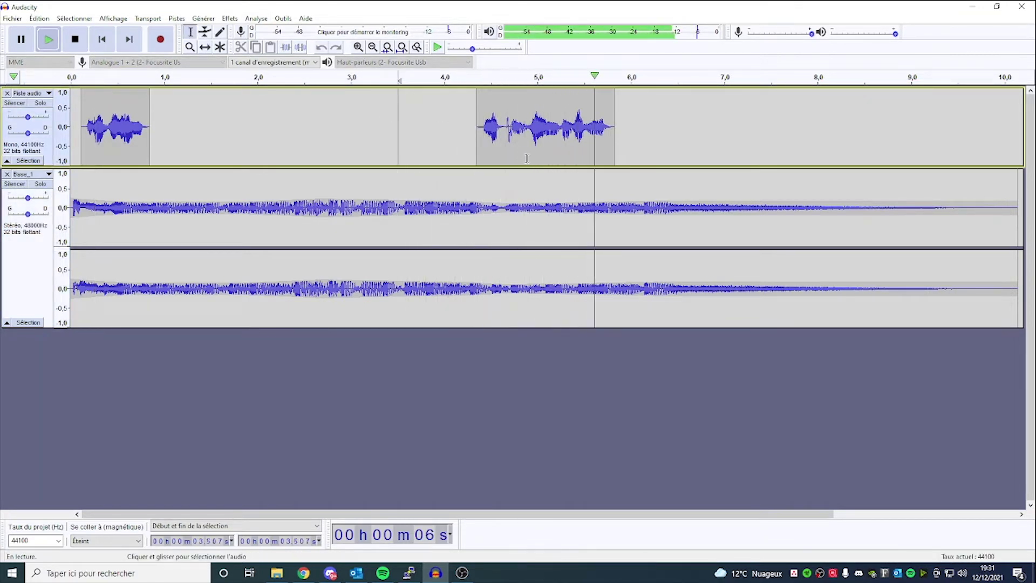
Step: Shift the second voice clip to start at about 4.6 s and the first one to about 0.55 s
left_click(82, 48)
left_click_drag(500, 157, 532, 157)
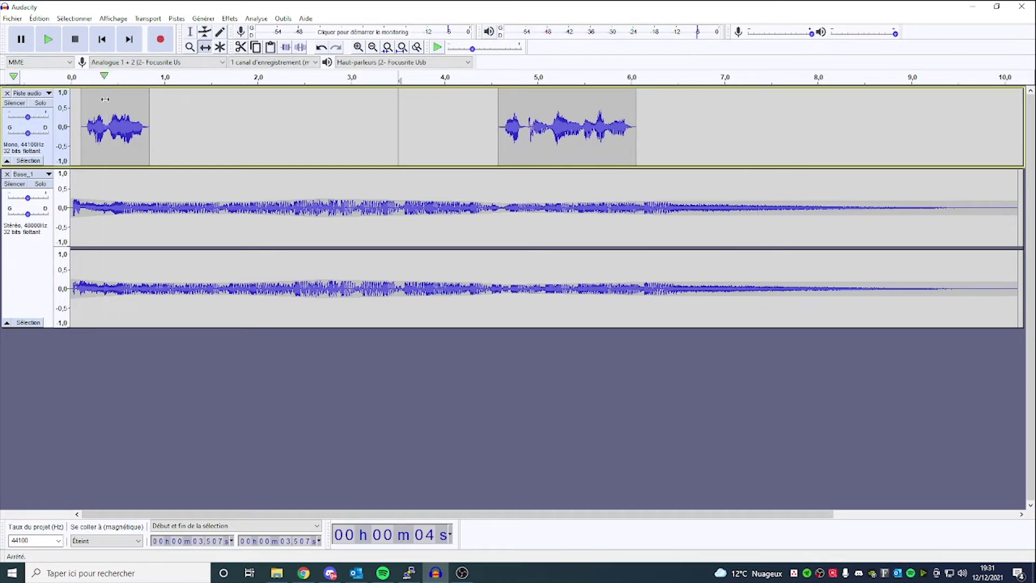
left_click_drag(106, 100, 678, 124)
Step: Open the Limiter for the voice between about 0.53 s and 6.52 s, preview it, and set the limit to -1.10 dB
left_click(190, 31)
left_click(230, 18)
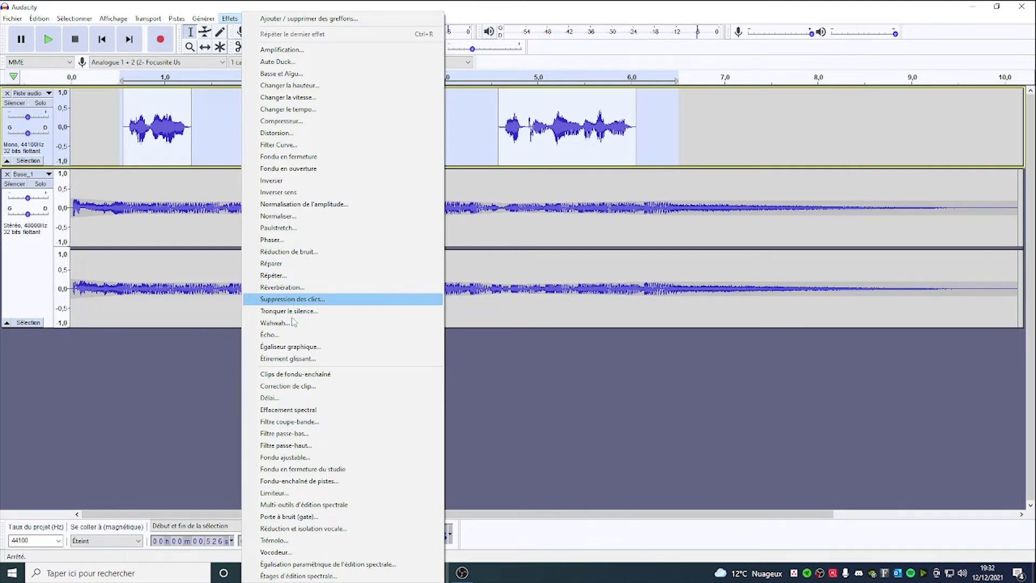
left_click(274, 492)
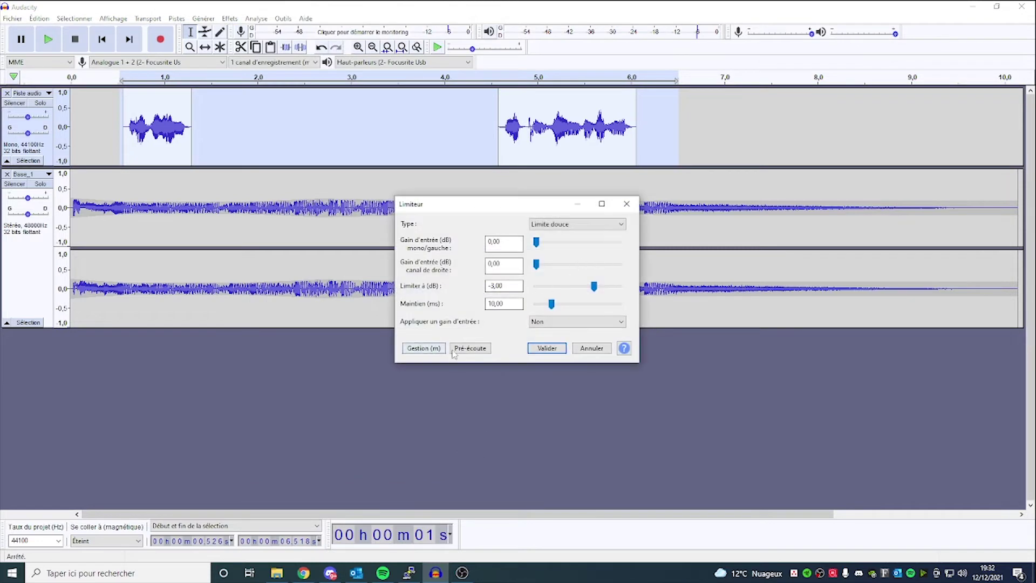
left_click(471, 348)
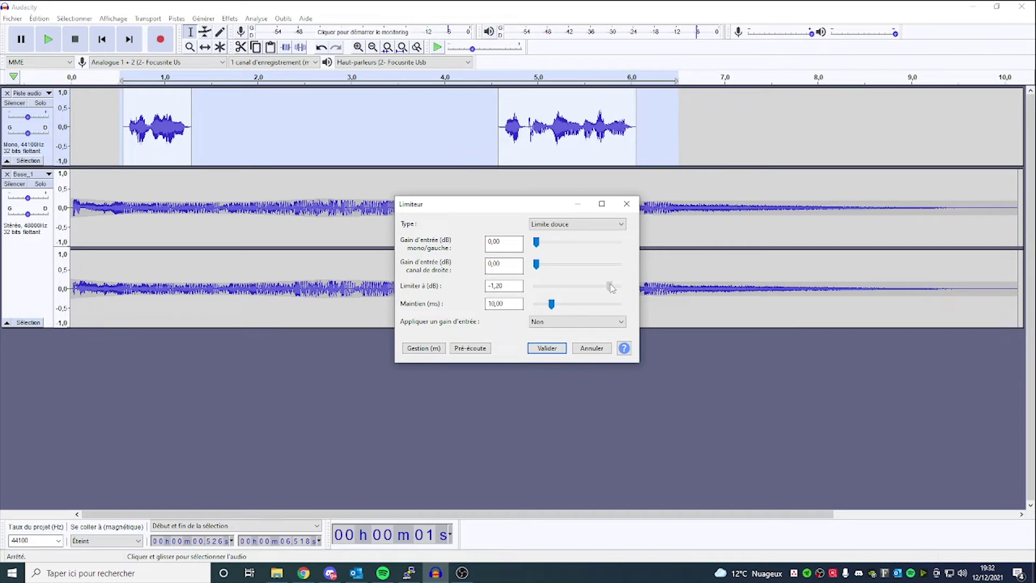
left_click_drag(612, 287, 611, 287)
Step: Raise both limiter input gains to 3.40 dB, lengthen the hold time, preview the result, and apply the effect
left_click_drag(536, 264, 557, 247)
left_click(470, 348)
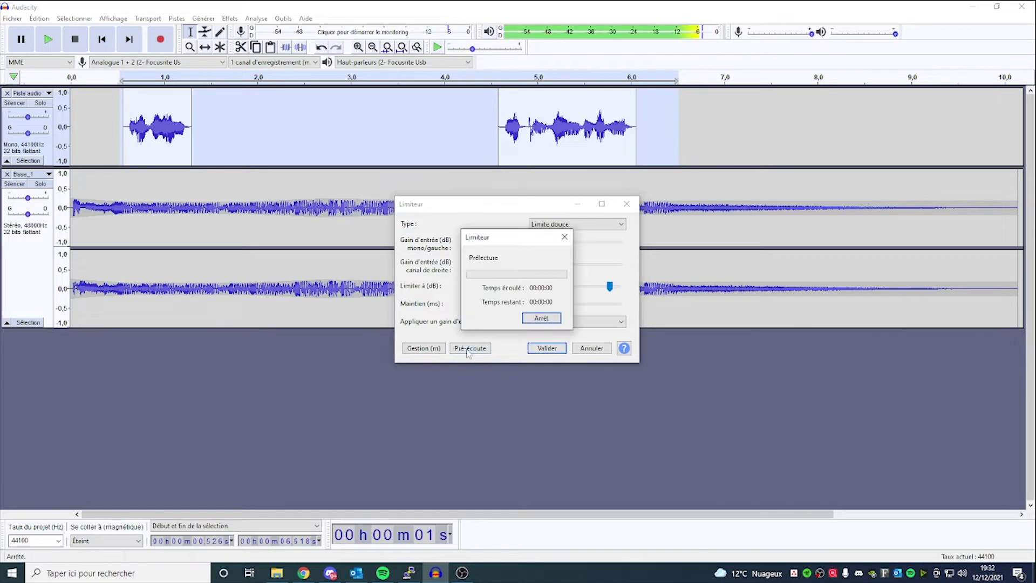
left_click(540, 318)
left_click_drag(557, 243, 567, 265)
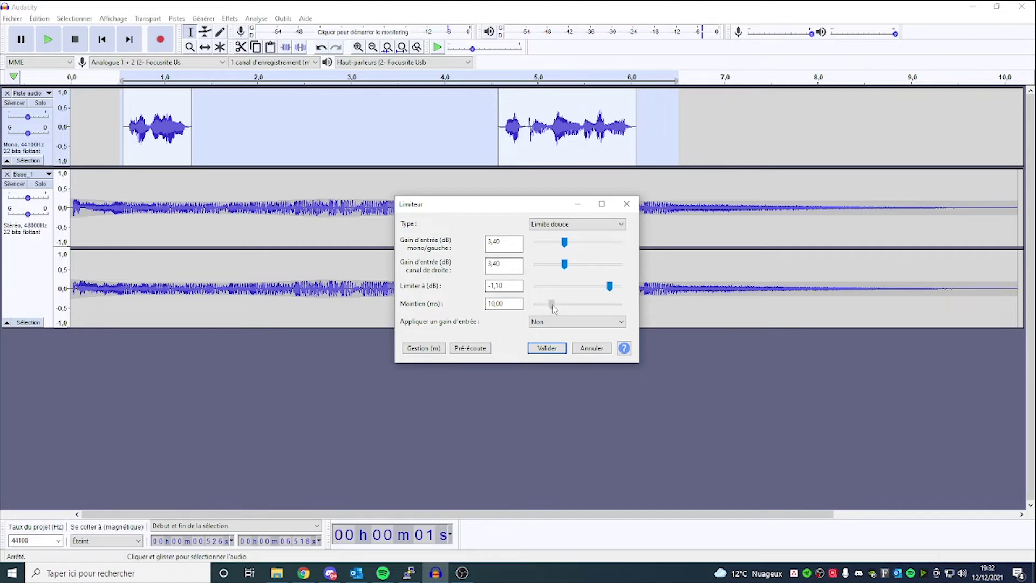
left_click_drag(553, 306, 565, 305)
left_click(473, 349)
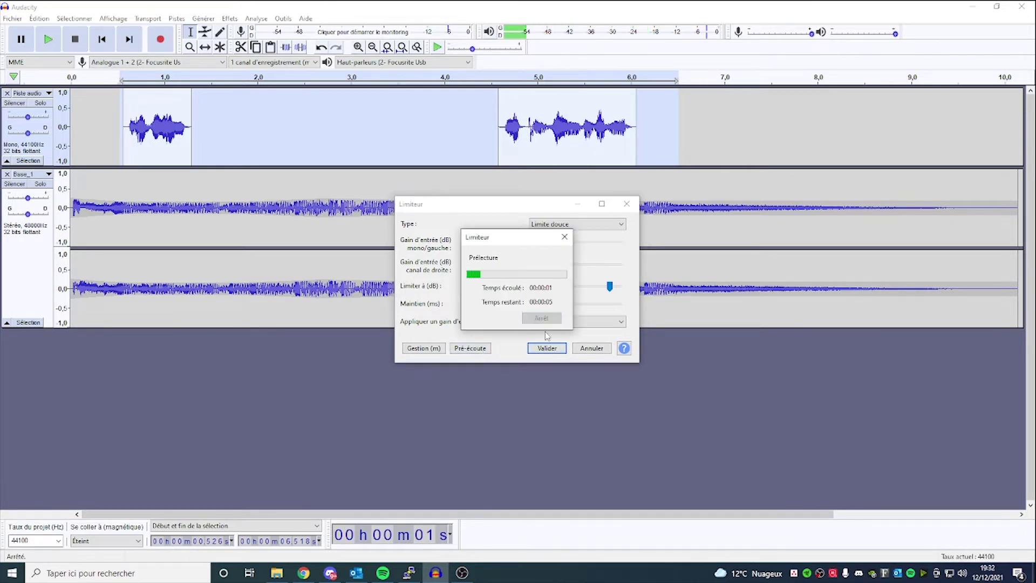
left_click(546, 349)
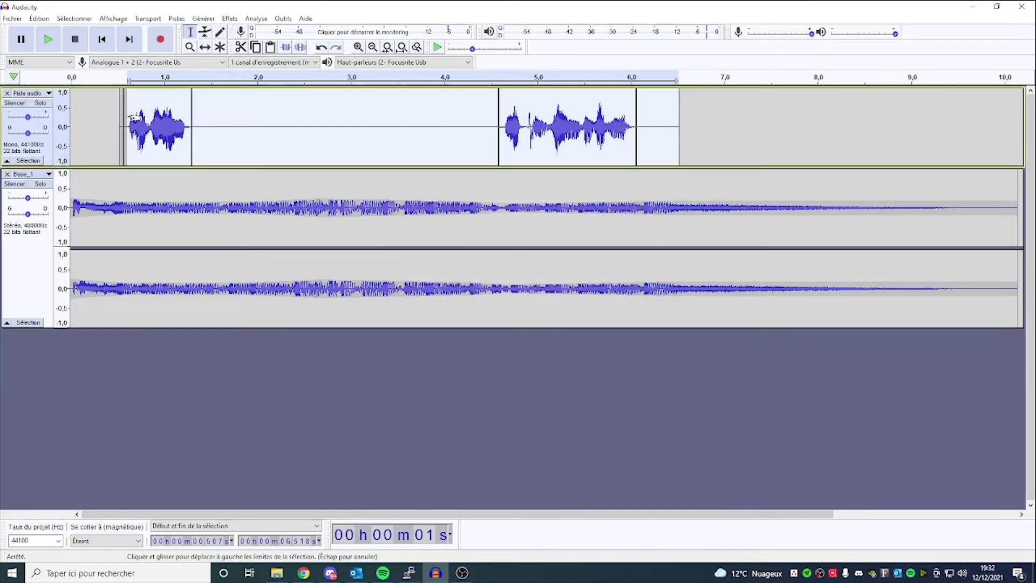
Step: Merge the voice track's clips by removing the split lines after the first phrase and around the second
left_click(127, 118)
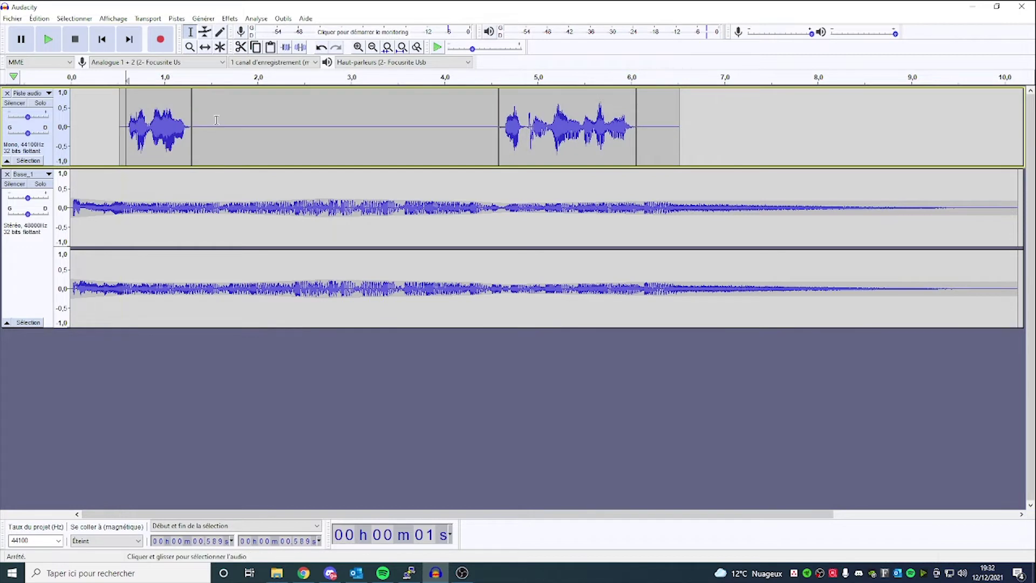
left_click(194, 115)
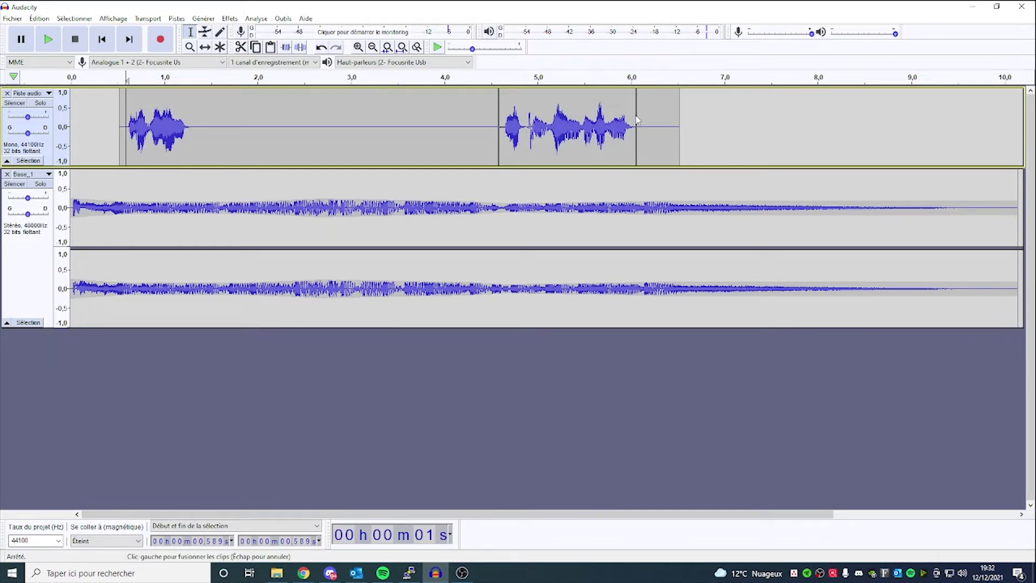
left_click(638, 120)
left_click(500, 110)
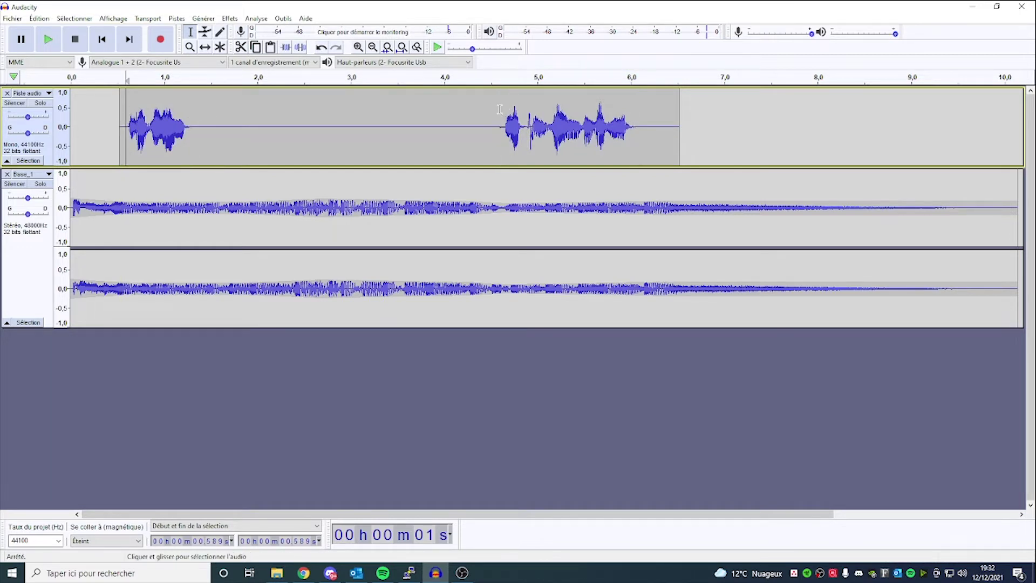
Step: Shift the merged voice clip to start at about 0.6 s and play the mix from near the beginning
left_click(497, 121)
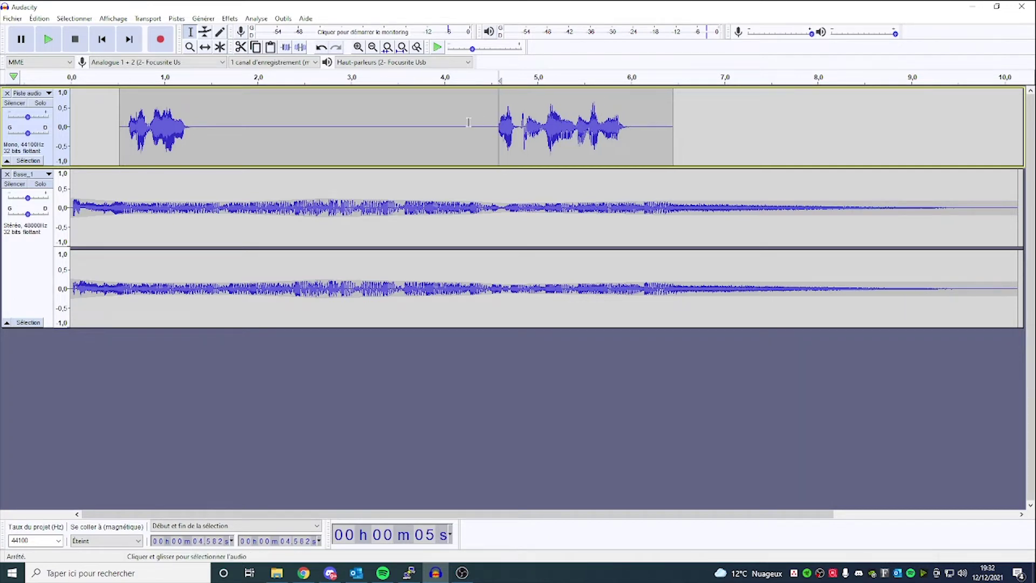
left_click(205, 47)
left_click_drag(407, 109, 414, 108)
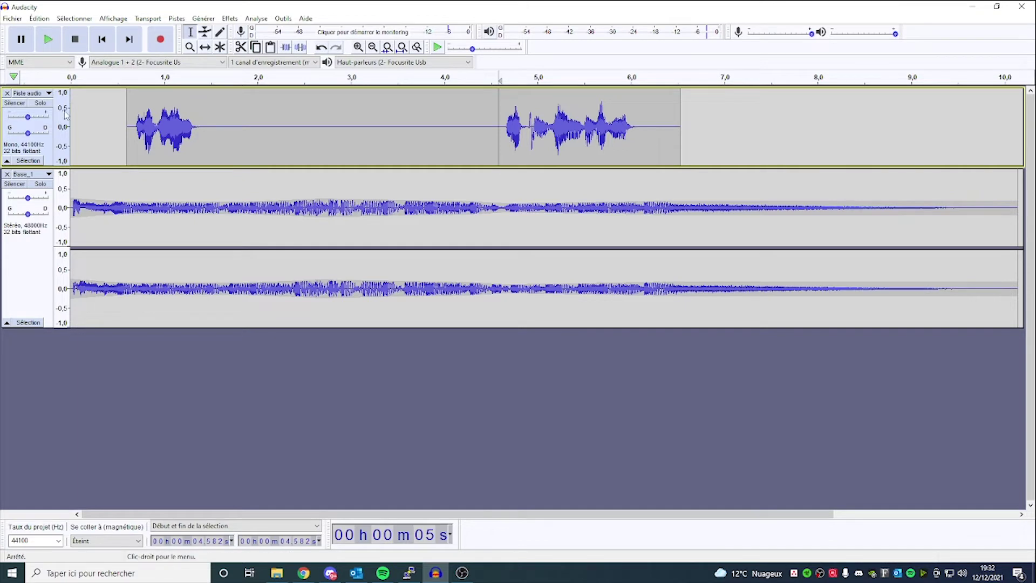
left_click(77, 108)
key("space")
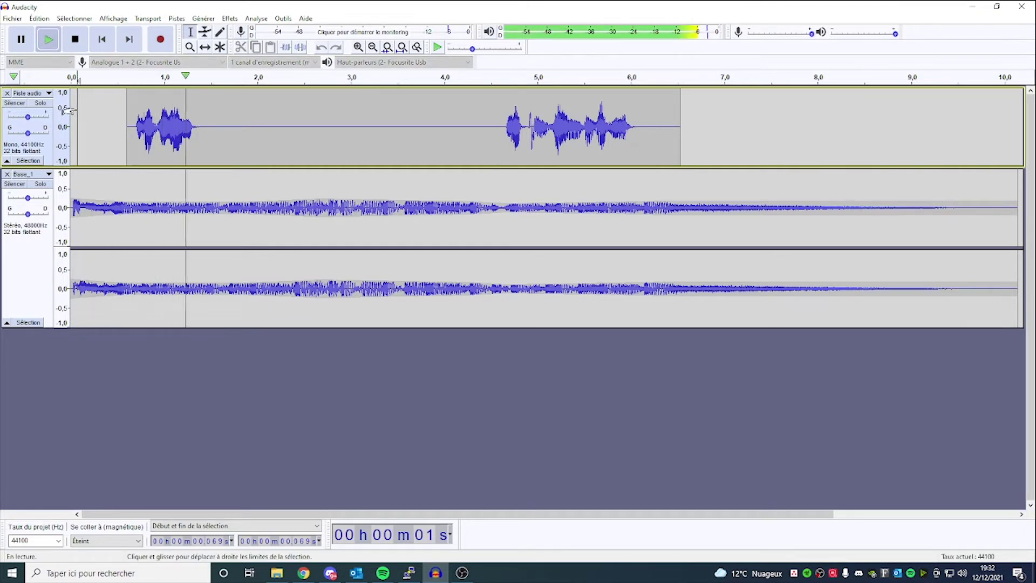
Step: Copy the first voice phrase into a new track below the music bed
left_click_drag(127, 124, 214, 123)
key("space")
left_click(218, 375)
key("ctrl+v")
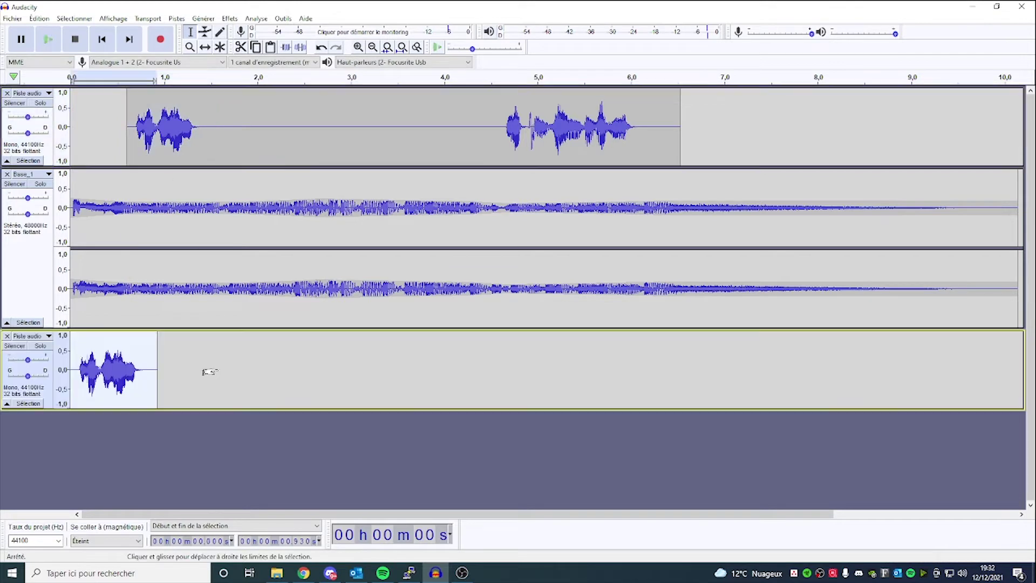
Step: Shift the copied phrase to start at about 1.5 s, playing the mix to judge its timing
left_click_drag(116, 357, 225, 357)
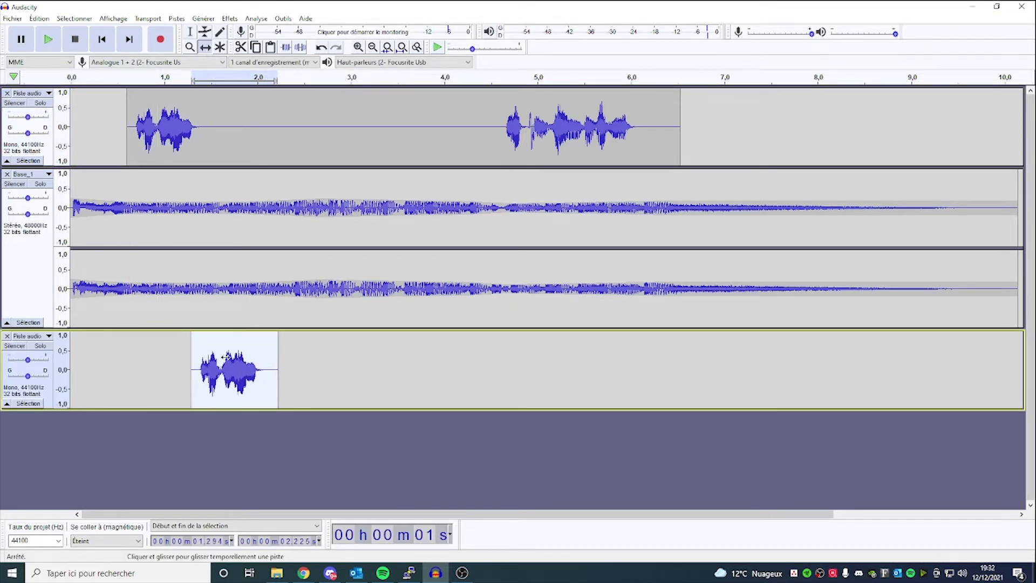
left_click(190, 31)
left_click(127, 77)
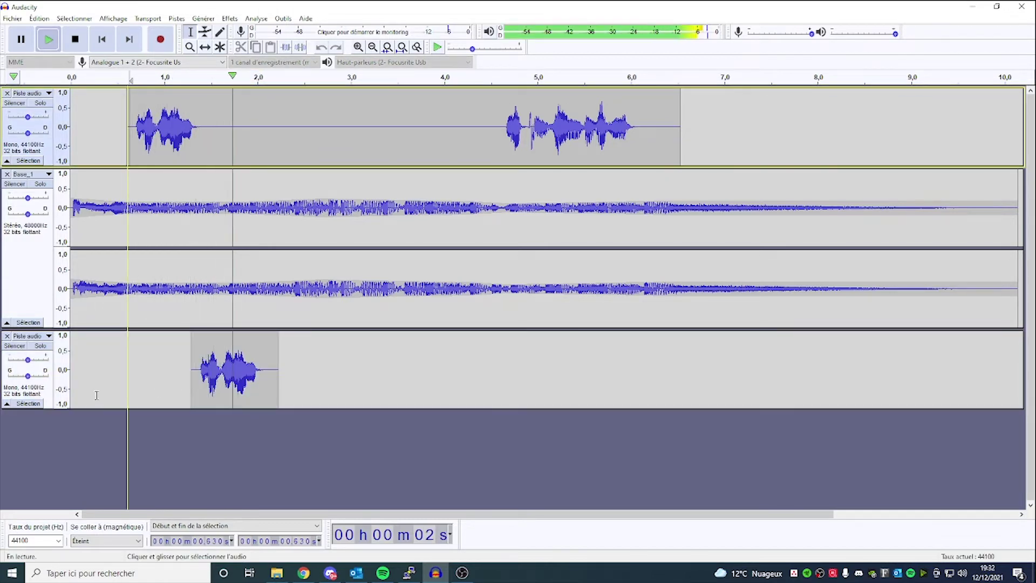
left_click(75, 39)
left_click_drag(221, 376, 250, 376)
scroll(246, 376, "up", 3, "ctrl")
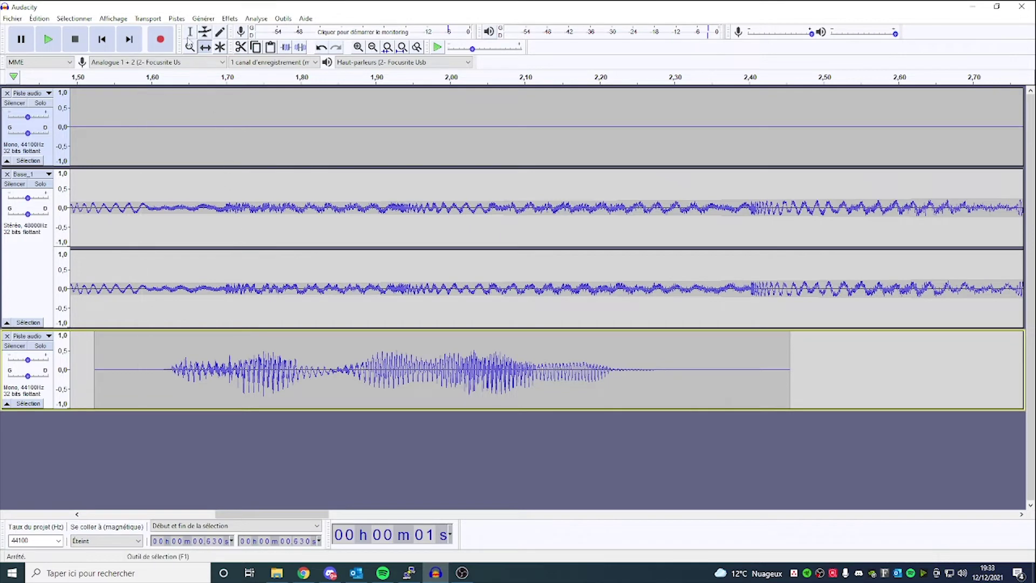
left_click(193, 183)
key("space")
scroll(193, 183, "down", 3, "ctrl")
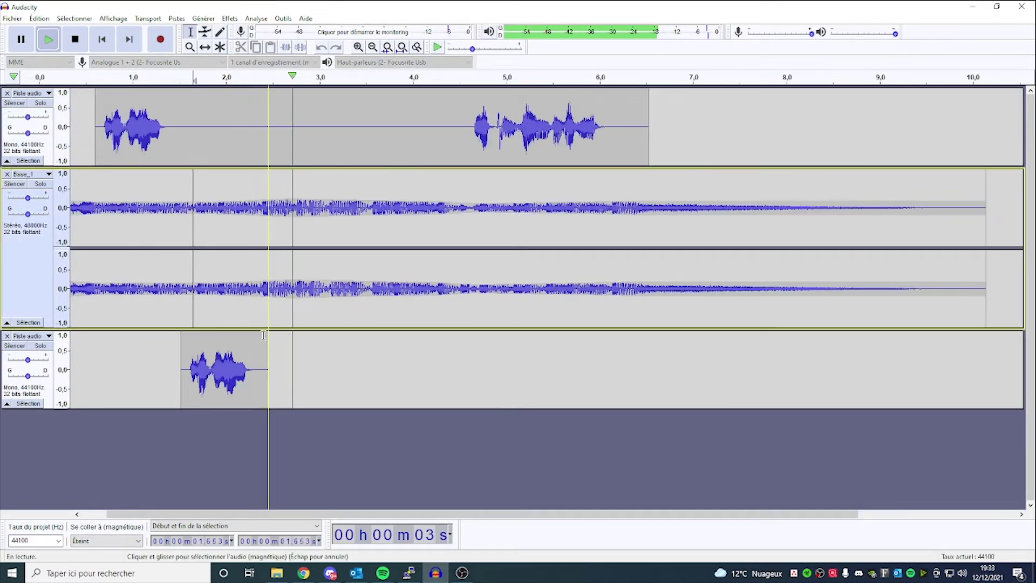
key("space")
Step: Lower the gain of the copied phrase's track slightly and play the mix from about 1.2 s
left_click_drag(27, 359, 22, 359)
left_click(153, 363)
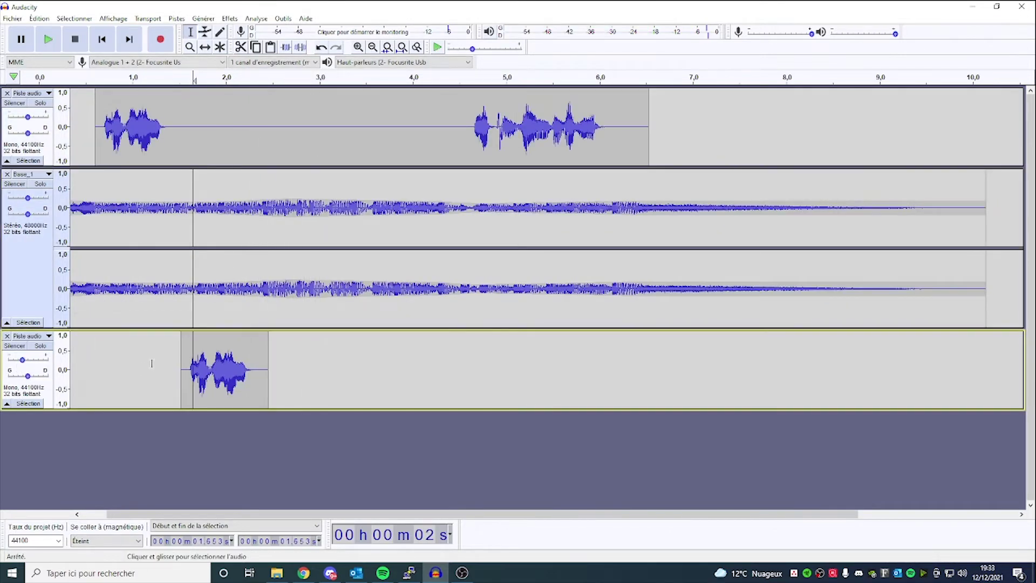
key("space")
scroll(173, 364, "up", 1, "ctrl")
scroll(242, 346, "down", 1, "ctrl")
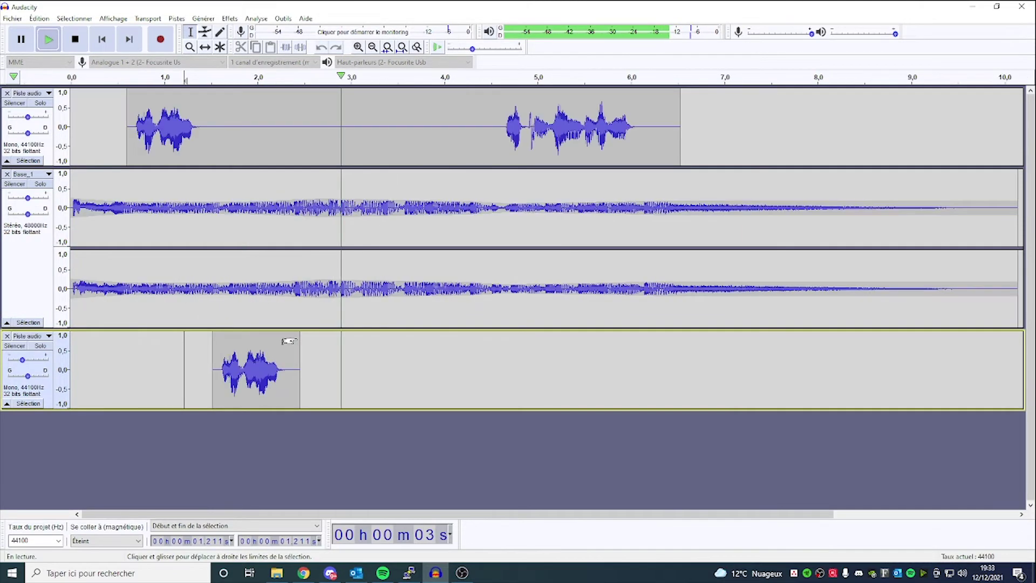
key("space")
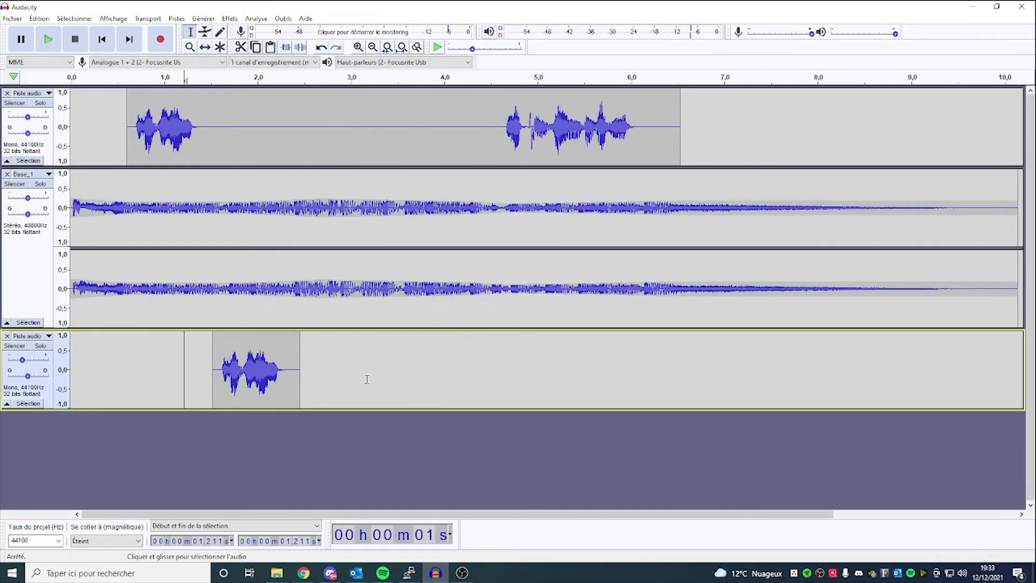
Step: Play the mix from the start to check the balance between both voice tracks and the music
left_click(115, 113)
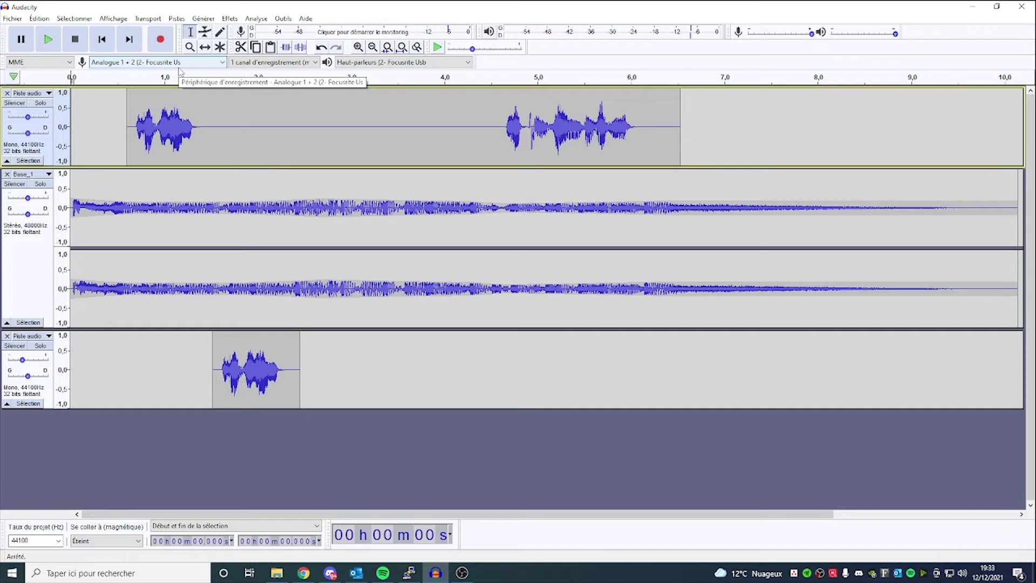
key("space")
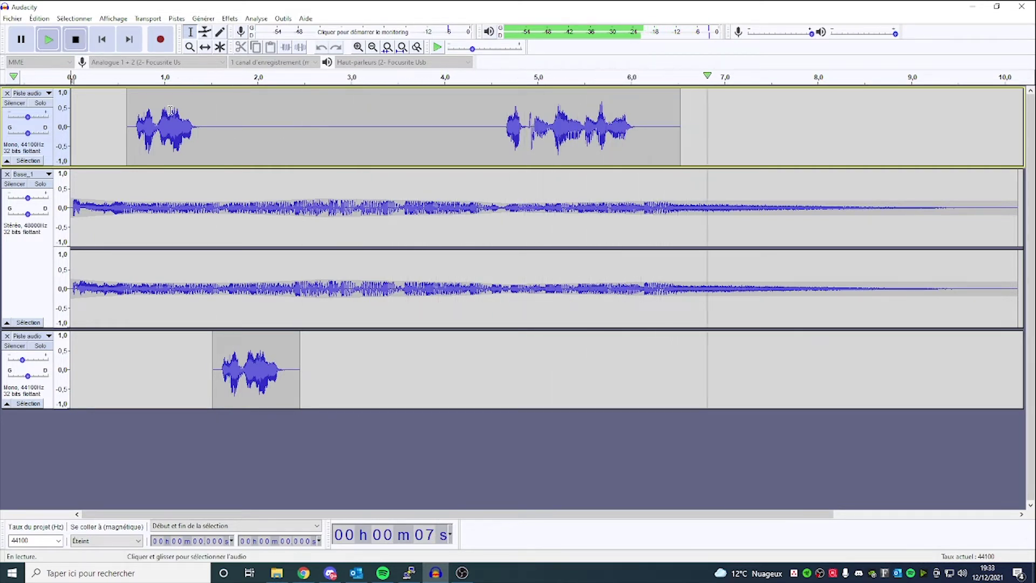
key("space")
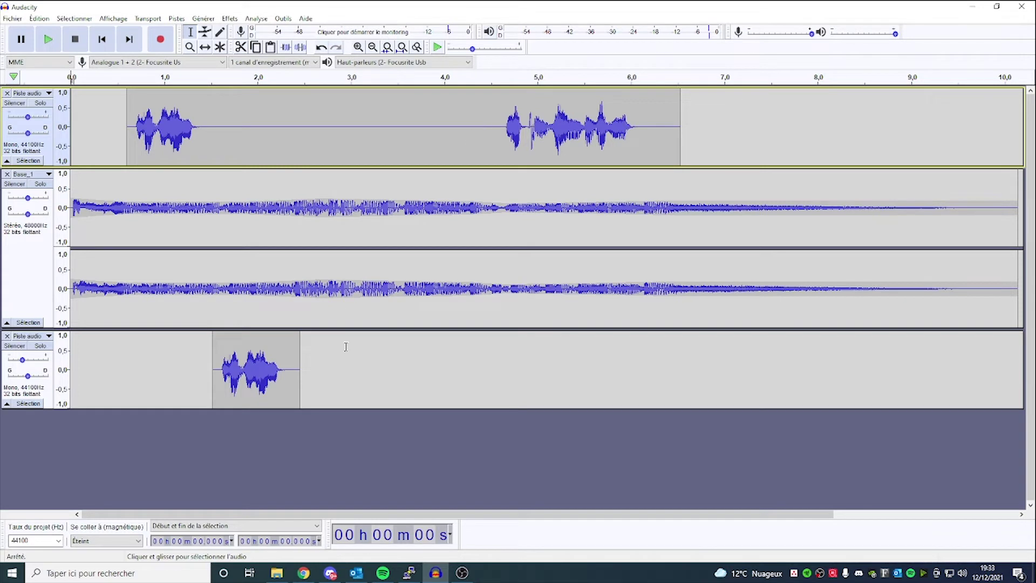
Step: Record an additional voice take at the end of the first voice track
left_click_drag(300, 127, 501, 127)
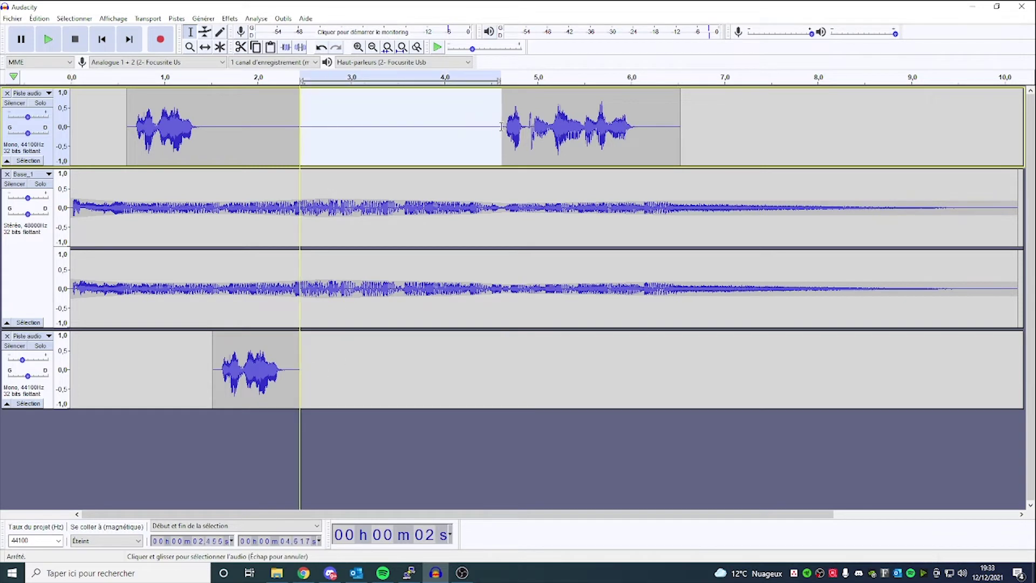
left_click(277, 437)
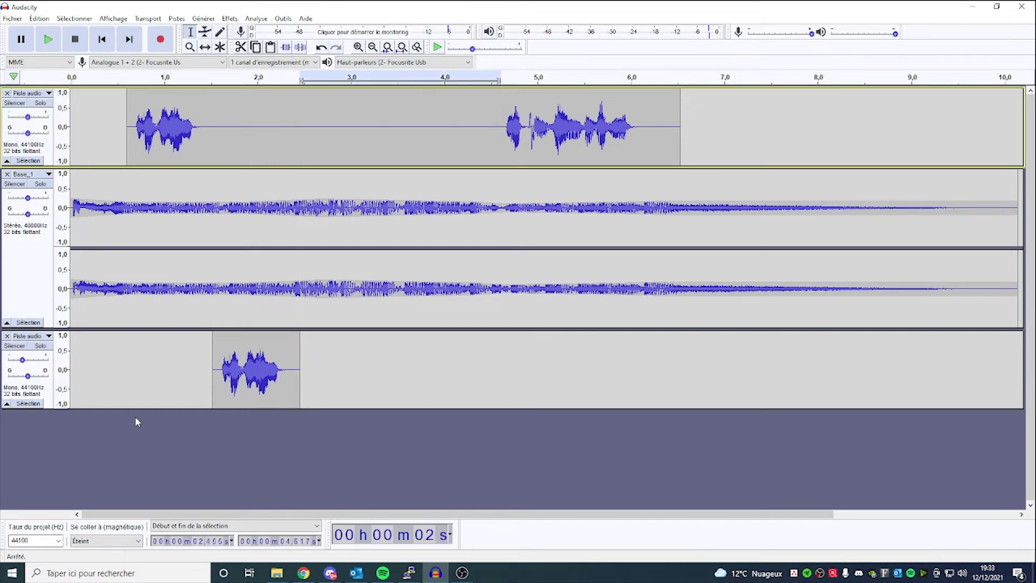
left_click(165, 44)
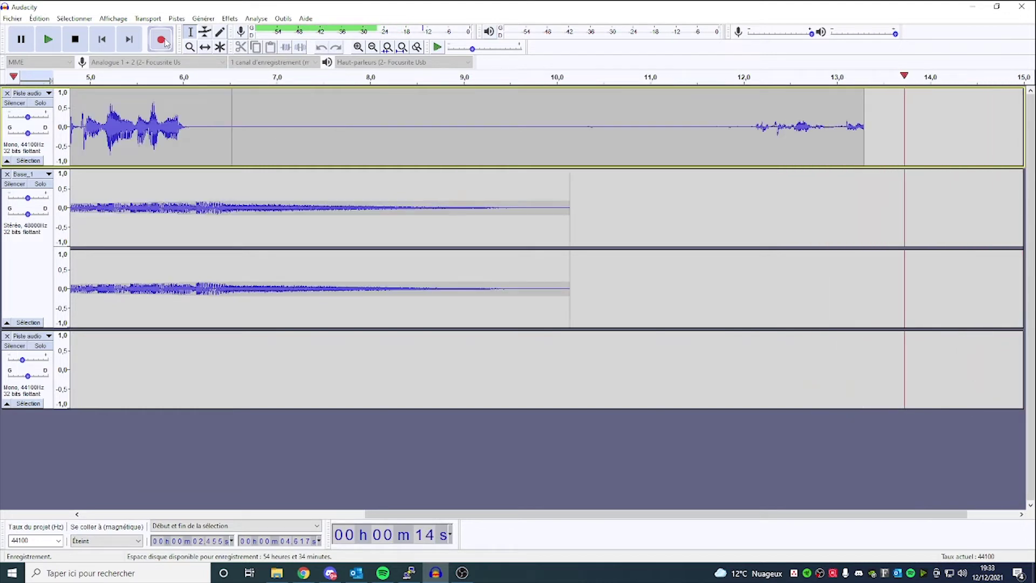
key("space")
Step: Split-delete the silence from about 6.9 to 12.1 s and the tail after about 13.8 s around the new take
left_click(751, 127)
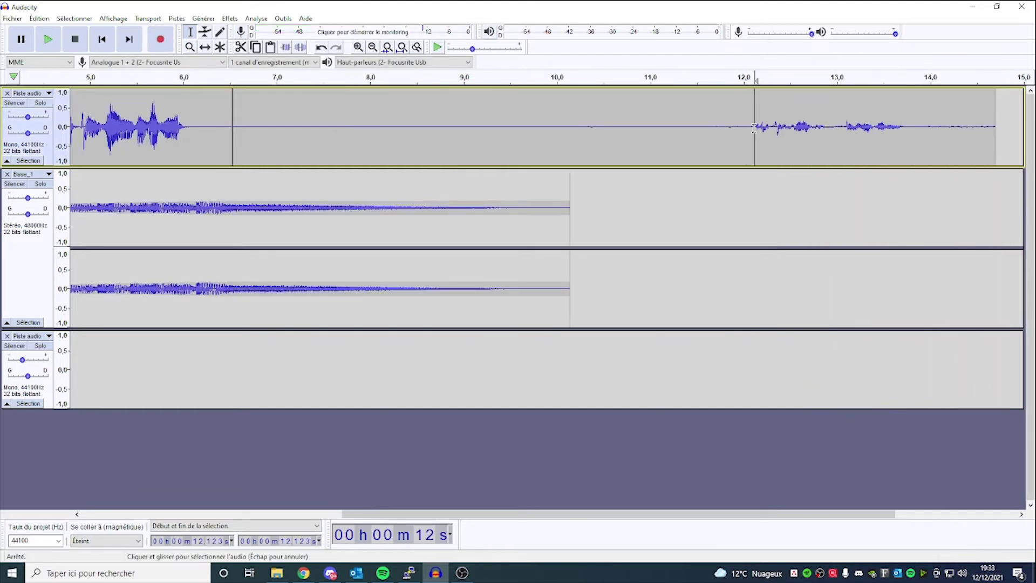
left_click_drag(754, 128, 269, 136)
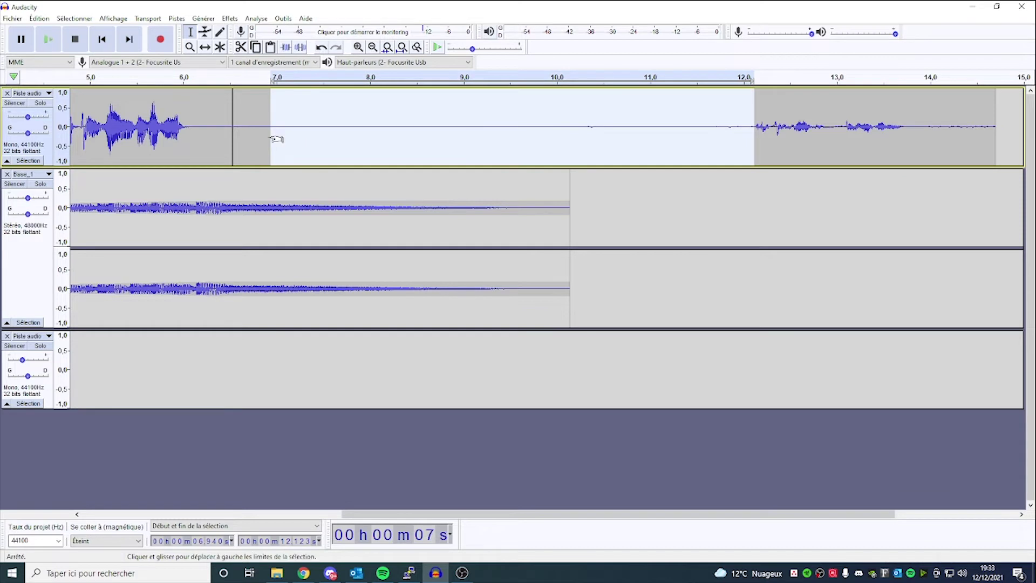
key("ctrl+alt+k")
left_click(907, 127)
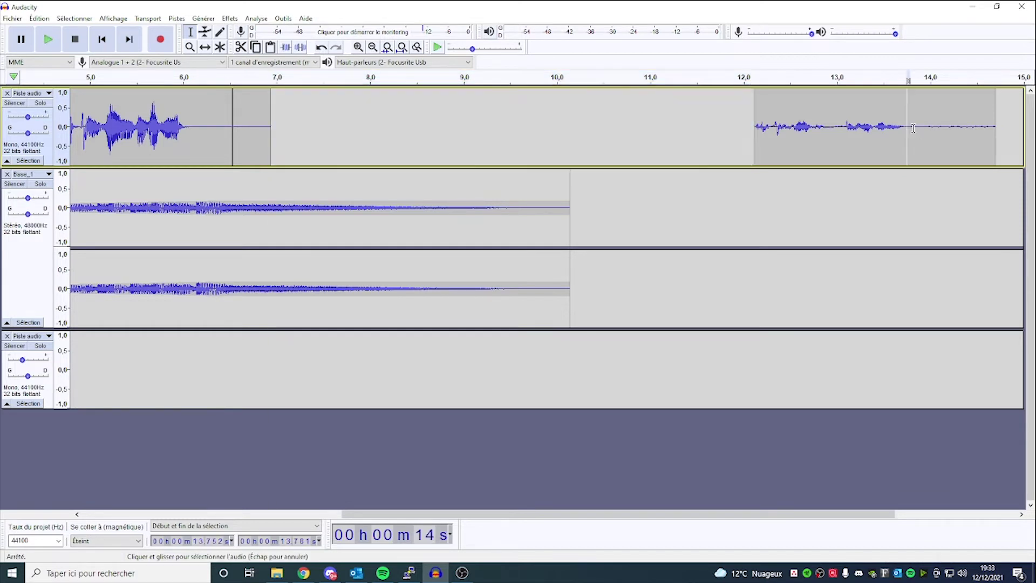
left_click_drag(907, 127, 1004, 130)
key("ctrl+alt+k")
Step: Apply the Limiter to the new take with 3.40 dB input gains, a -1.10 dB limit and 18 ms hold, then play it
left_click_drag(754, 120, 904, 127)
left_click(230, 18)
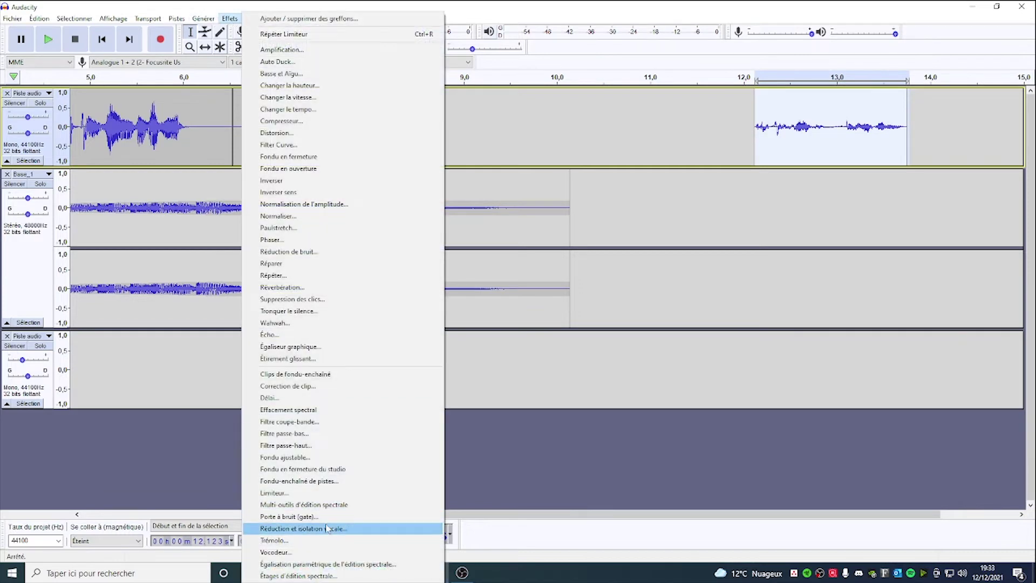
left_click(324, 493)
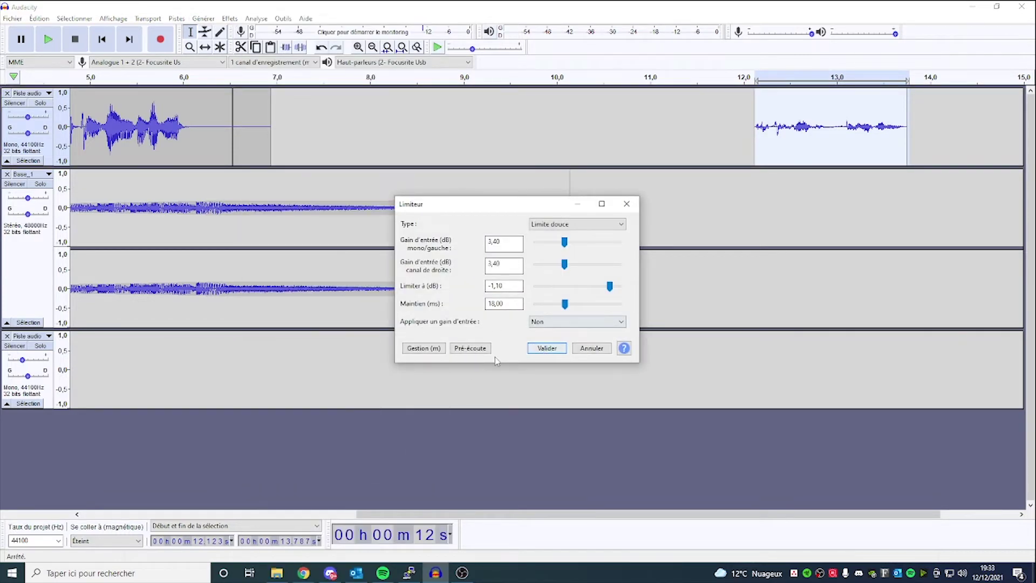
left_click(540, 349)
left_click(750, 127)
key("space")
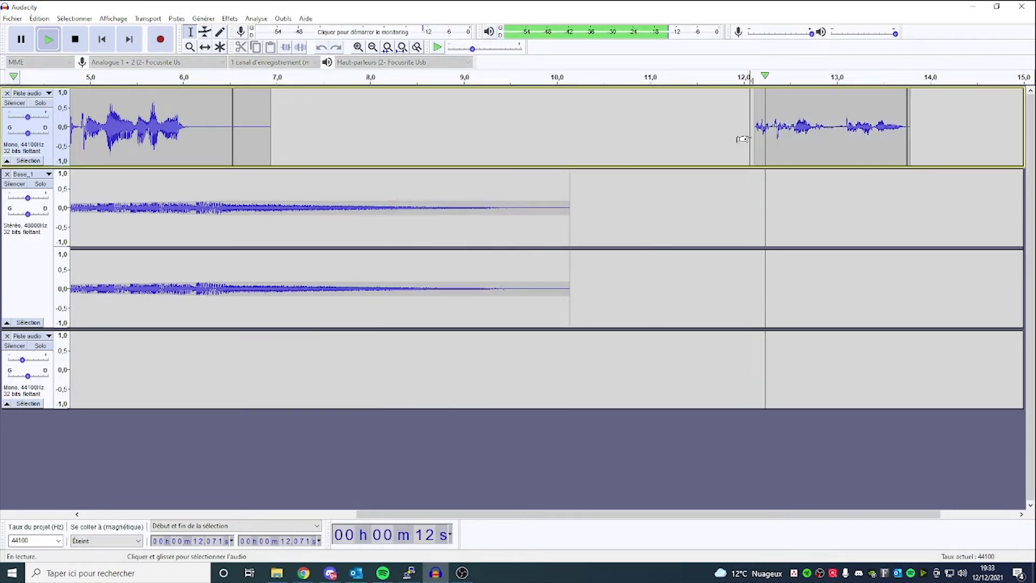
Step: Move the new take onto the second voice track, starting at about 2.7 s, and play the mix around it
key("ctrl+3")
key("ctrl+3")
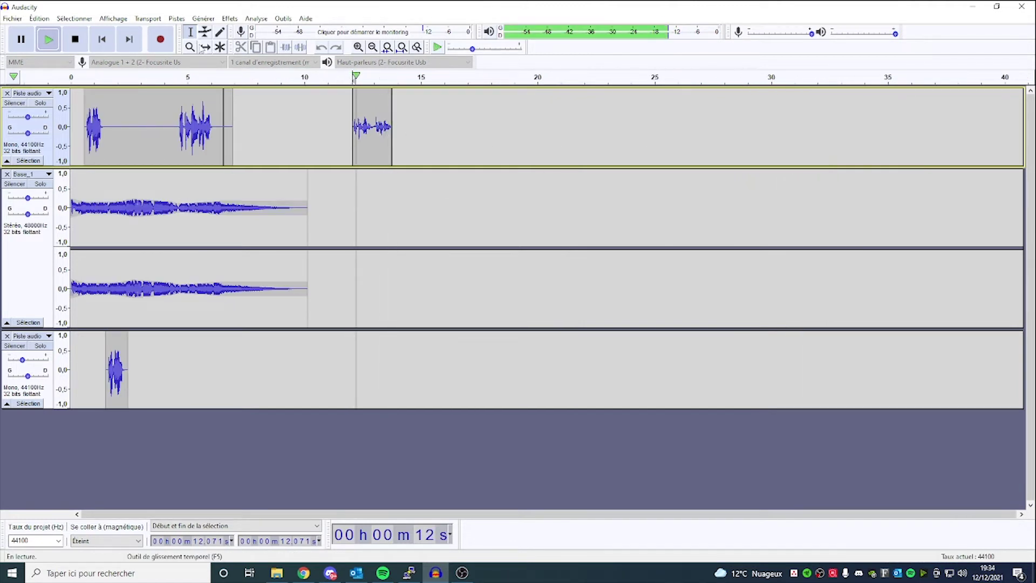
key("F5")
key("space")
left_click_drag(376, 150, 157, 370)
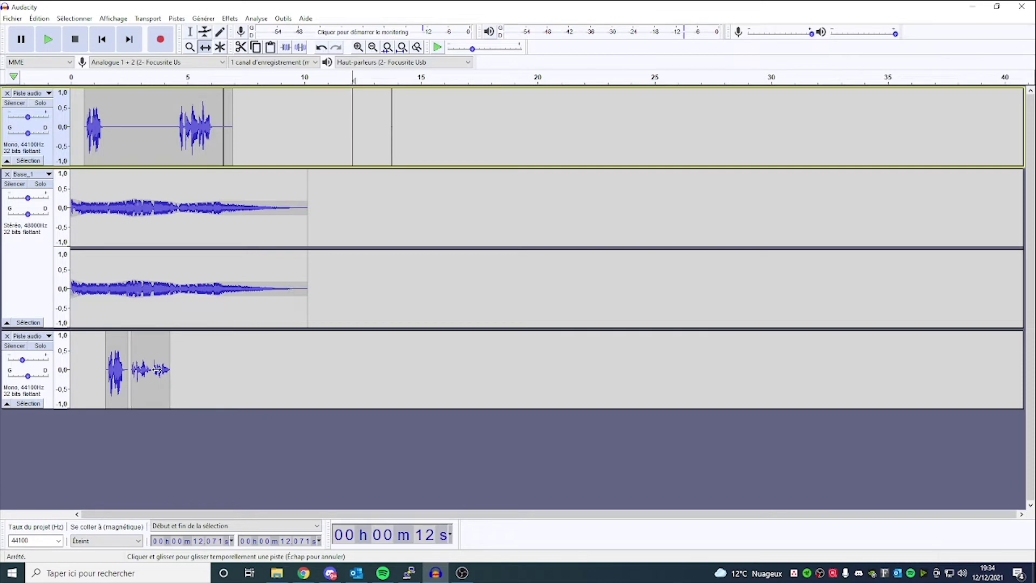
scroll(116, 371, "up", 3)
mouse_move(295, 370)
left_mouse_down()
mouse_move(282, 370)
mouse_move(295, 369)
left_mouse_up()
left_click(192, 31)
left_click(152, 108)
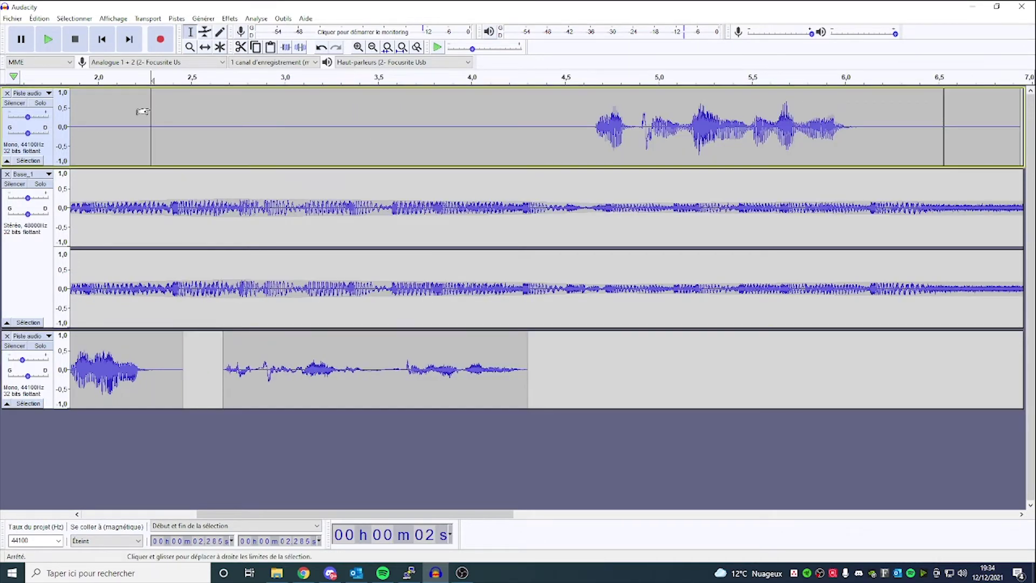
key("space")
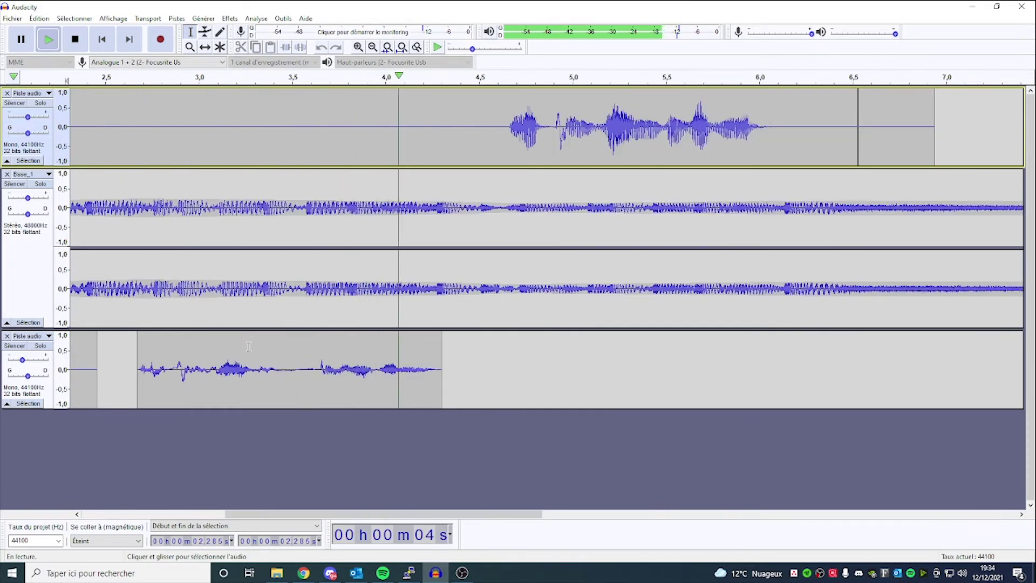
key("space")
Step: Copy the new take to a separate track and delete the original from the second voice track
left_click_drag(138, 369, 439, 371)
left_click(228, 446)
key("ctrl+v")
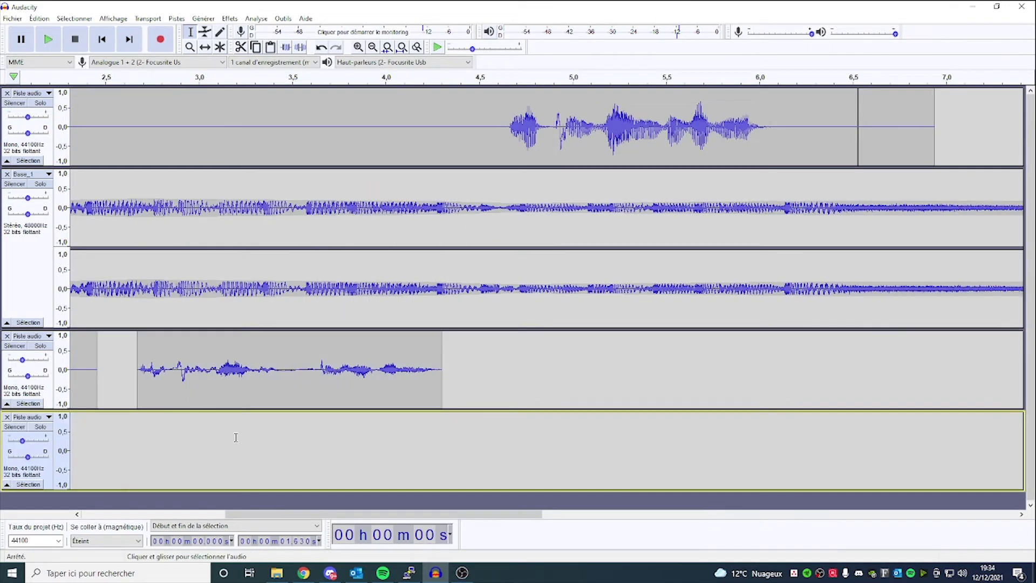
scroll(235, 435, "down", 2)
left_click_drag(196, 354, 289, 359)
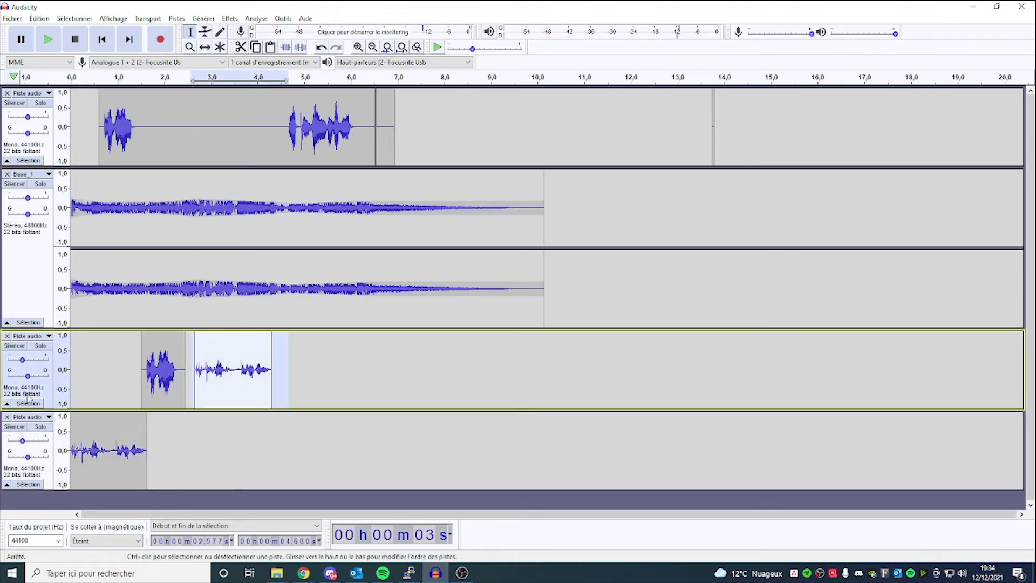
key("Delete")
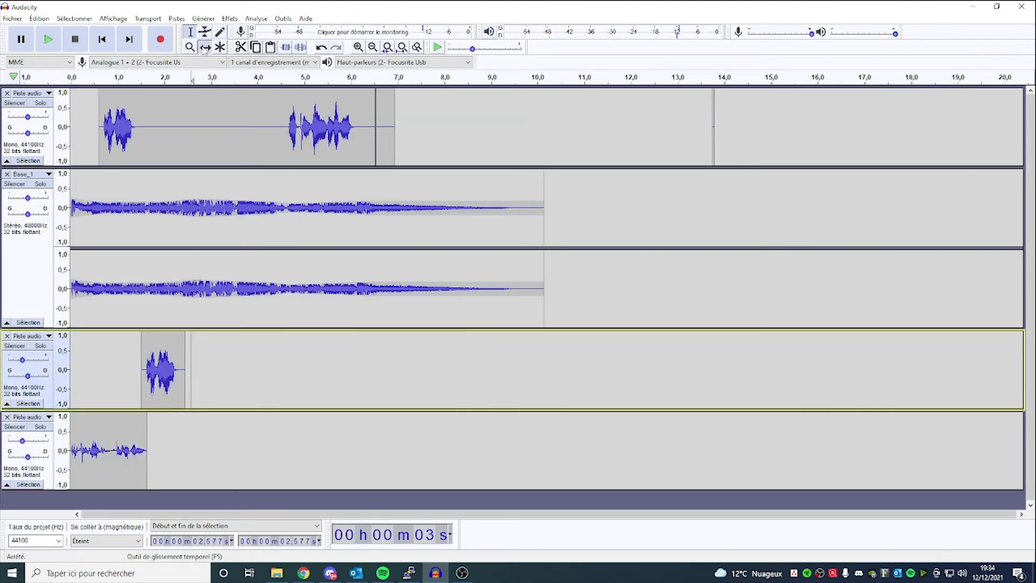
Step: Shift the copied take in the lowest track to start at about 2.7 s and play from about 2.2 s
left_click_drag(105, 456, 245, 451)
scroll(237, 455, "up", 3)
scroll(238, 455, "down", 1)
left_click(190, 34)
left_click(105, 105)
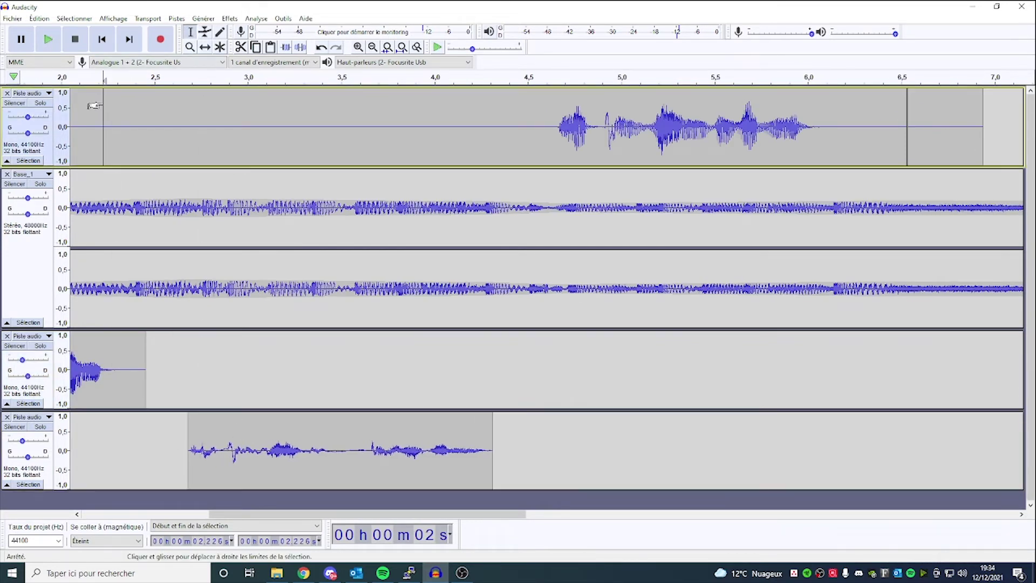
key("space")
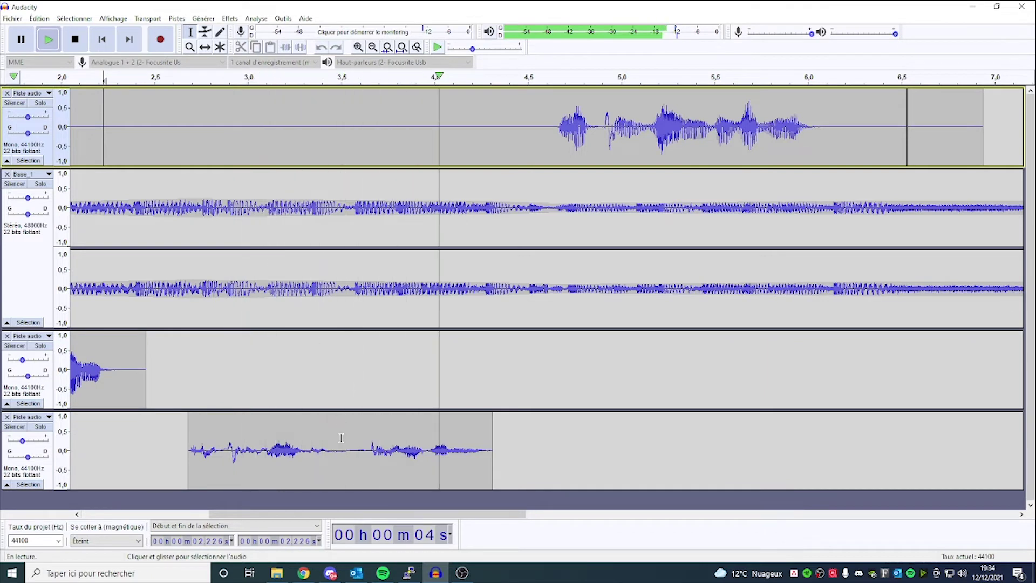
key("space")
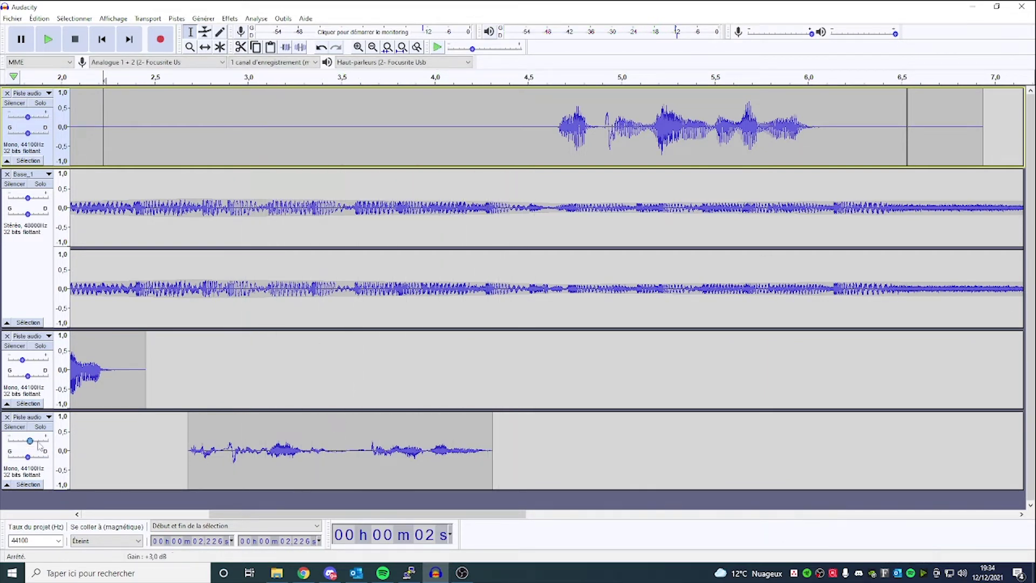
Step: Raise the lowest track's gain to +3.0 dB and play the mix from about 2.6 s
left_click(193, 426)
key("space")
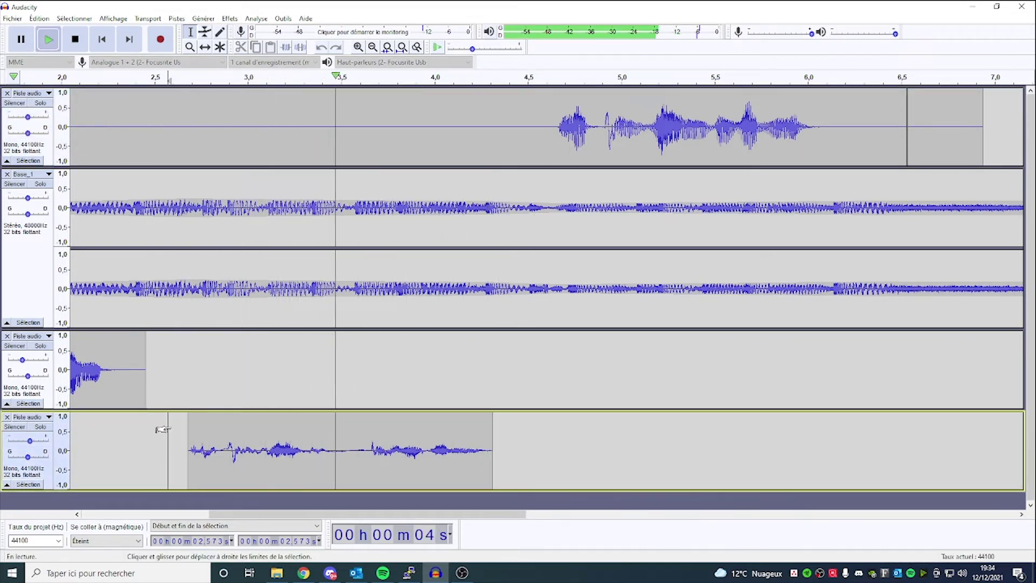
scroll(346, 302, "down", 1)
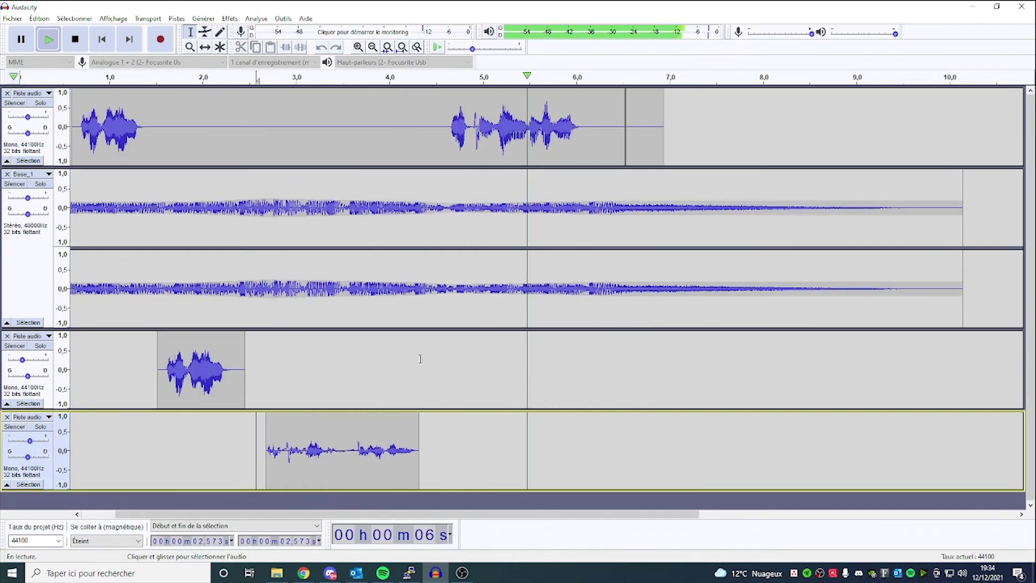
Step: Play the mix from about 2.3 s to check the timing of the clip in the lowest track
key("space")
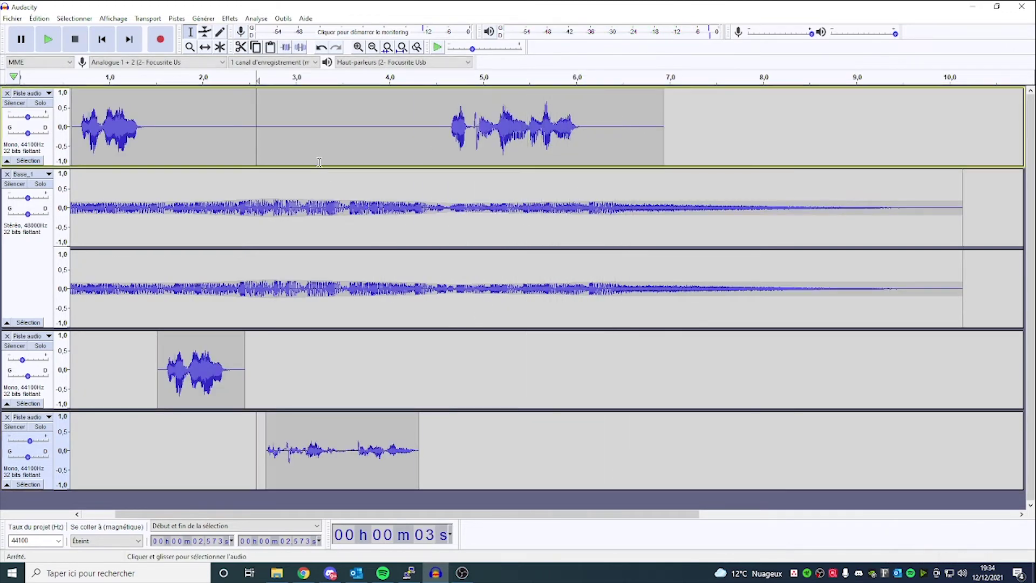
left_click(233, 127)
key("space")
scroll(250, 129, "up", 3)
scroll(257, 131, "down", 2)
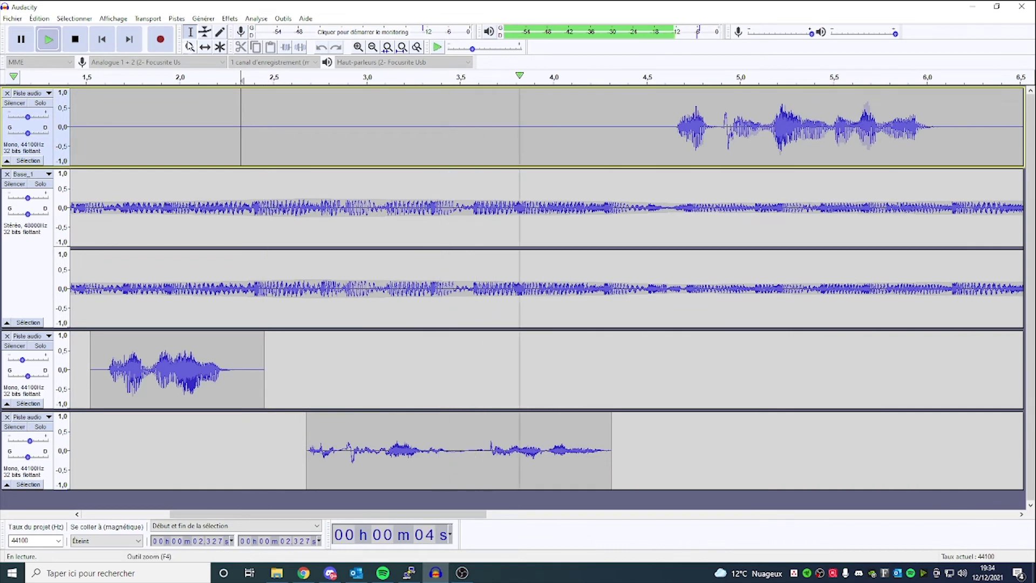
Step: Shift the clip in the lowest voice track about 0.03 s later, to start at about 2.7 s
left_click(205, 47)
key("space")
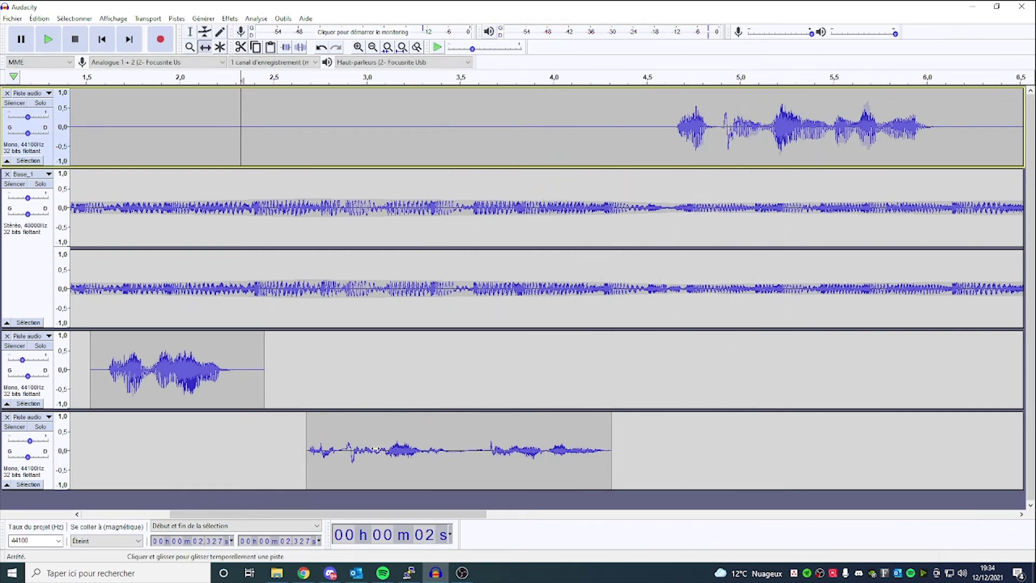
left_click_drag(376, 449, 382, 450)
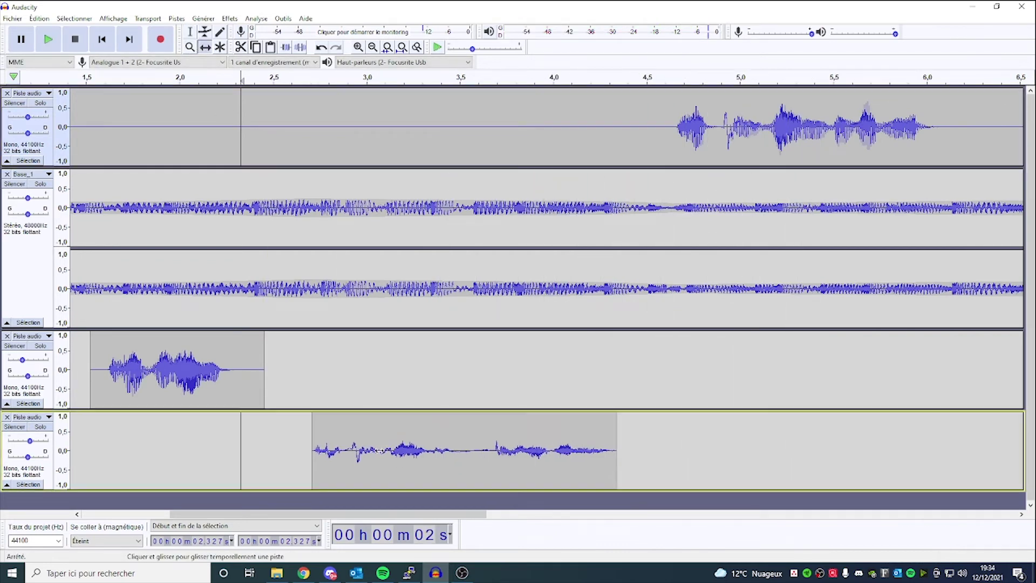
left_click(192, 33)
Step: Lower the Base_1 music track's volume envelope point at about 2.7 s to level with the neighbouring sections
scroll(317, 271, "down", 2)
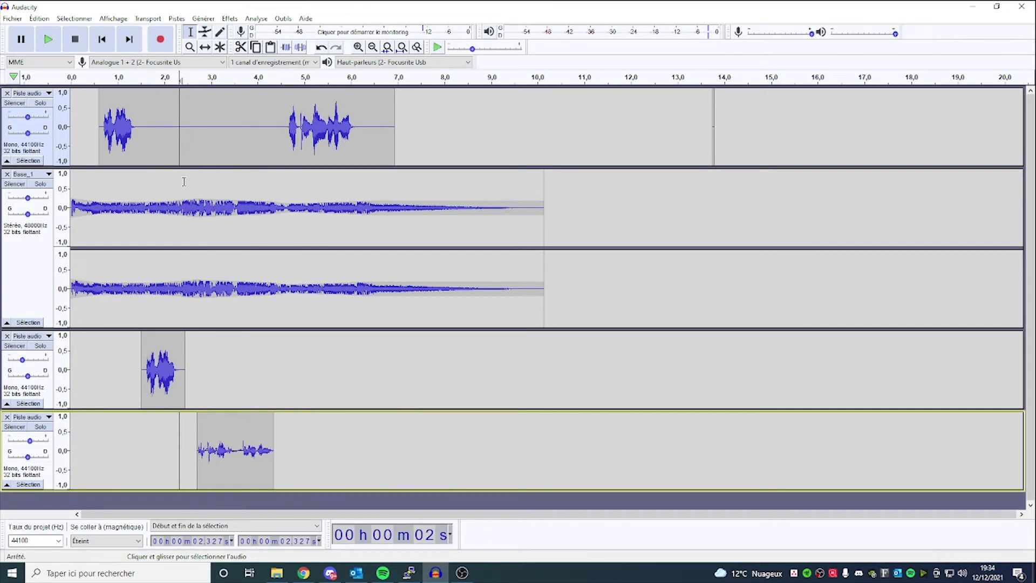
left_click(205, 34)
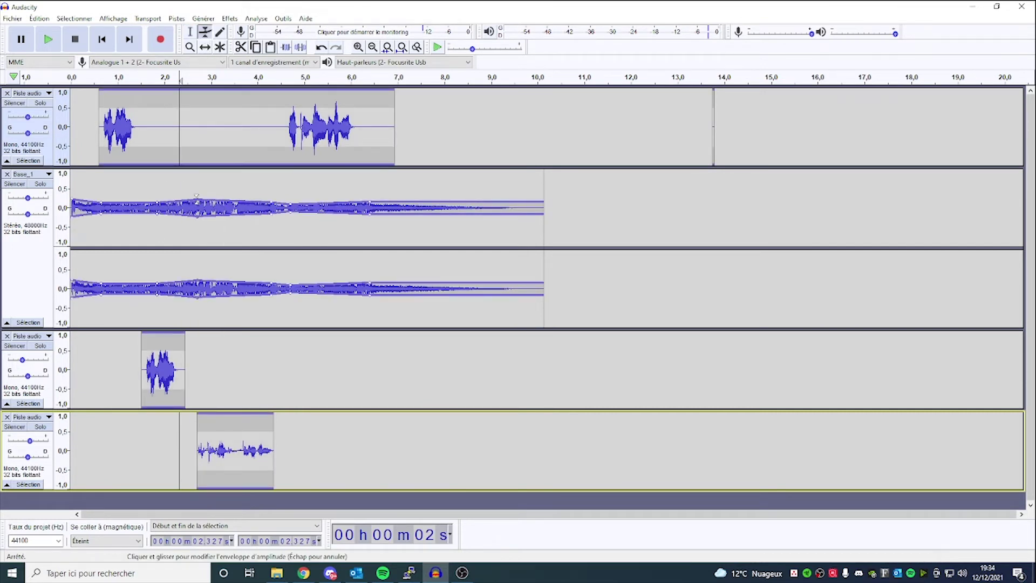
left_click(196, 196)
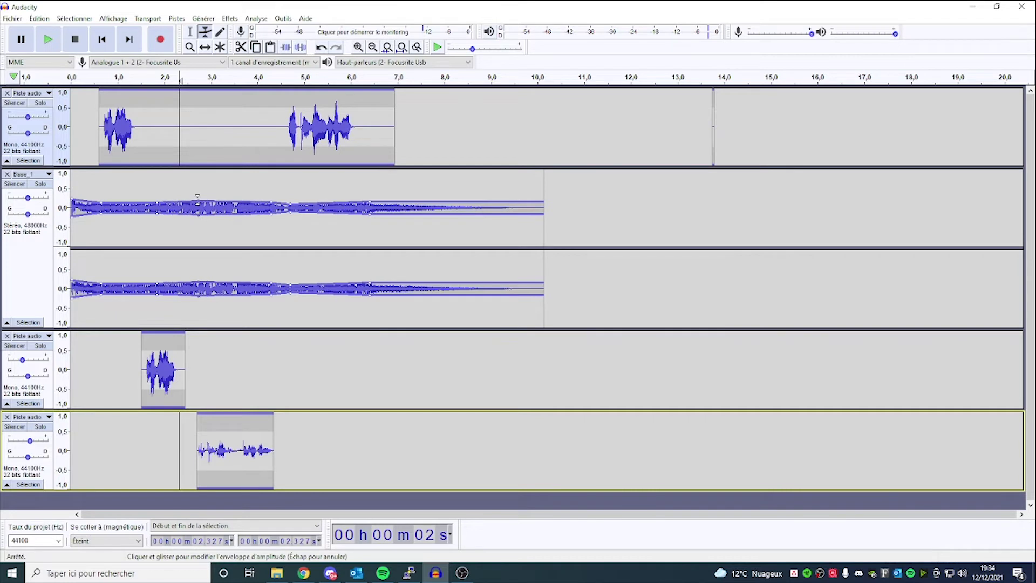
left_click(190, 34)
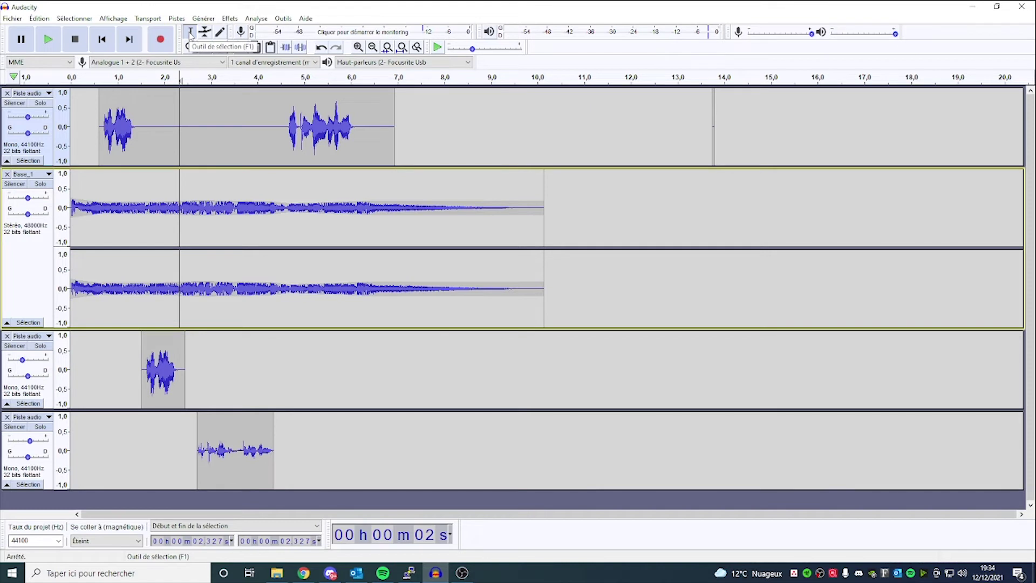
Step: Play the whole mix from the beginning and stop it past the last voice phrase
left_click(70, 111)
key("space")
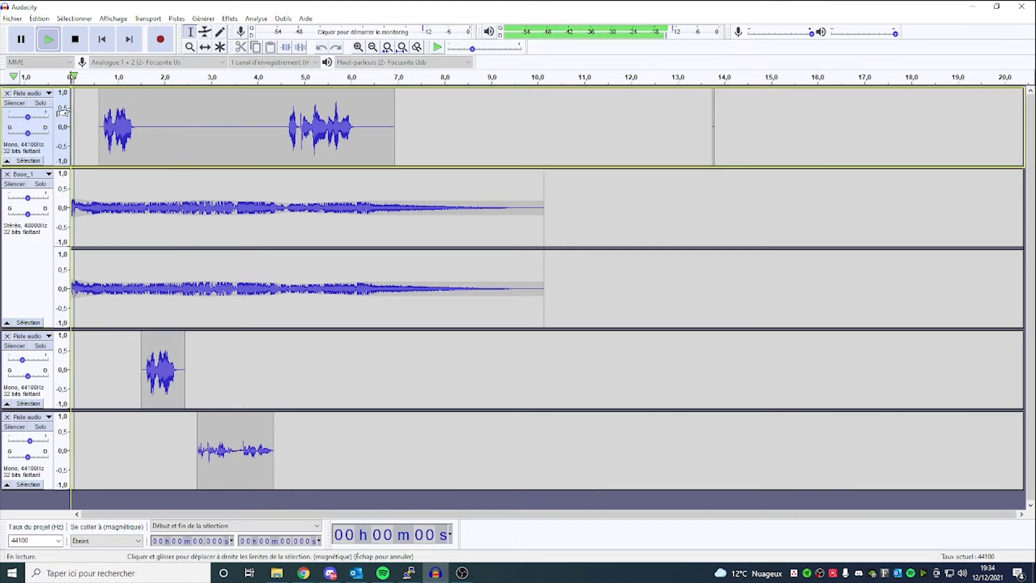
scroll(129, 182, "up", 1, "ctrl")
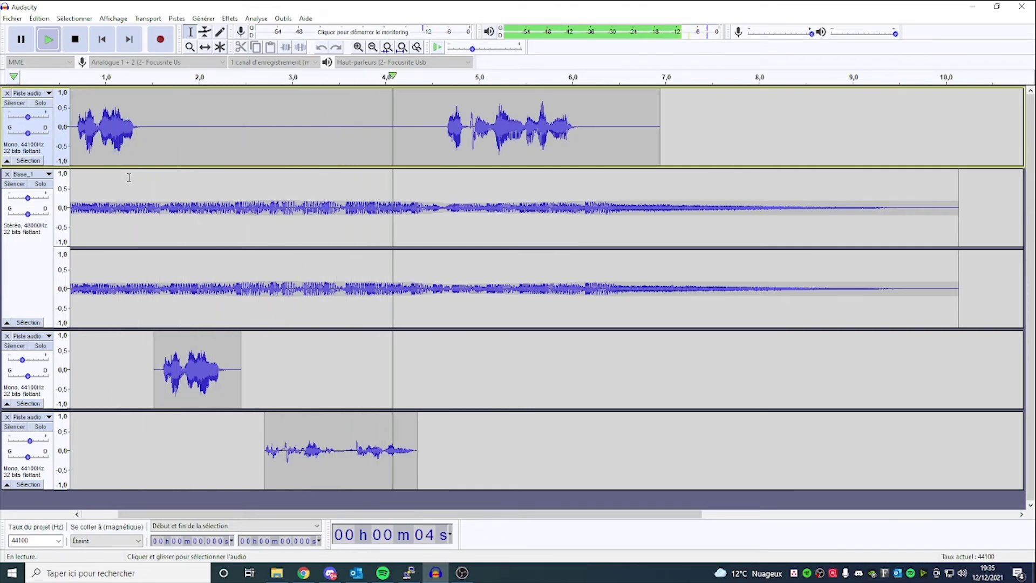
scroll(128, 179, "down", 1, "ctrl")
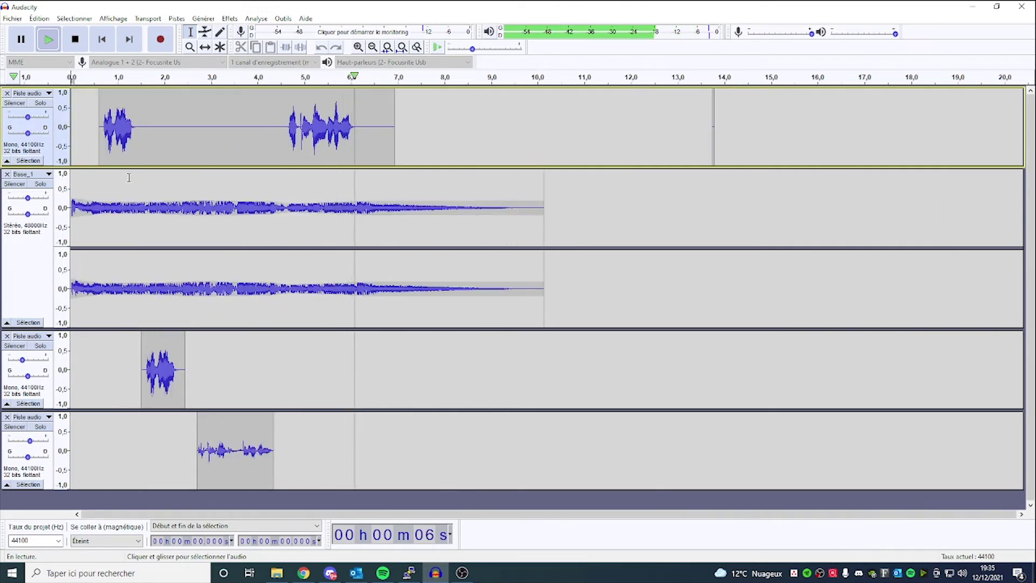
left_click(275, 98)
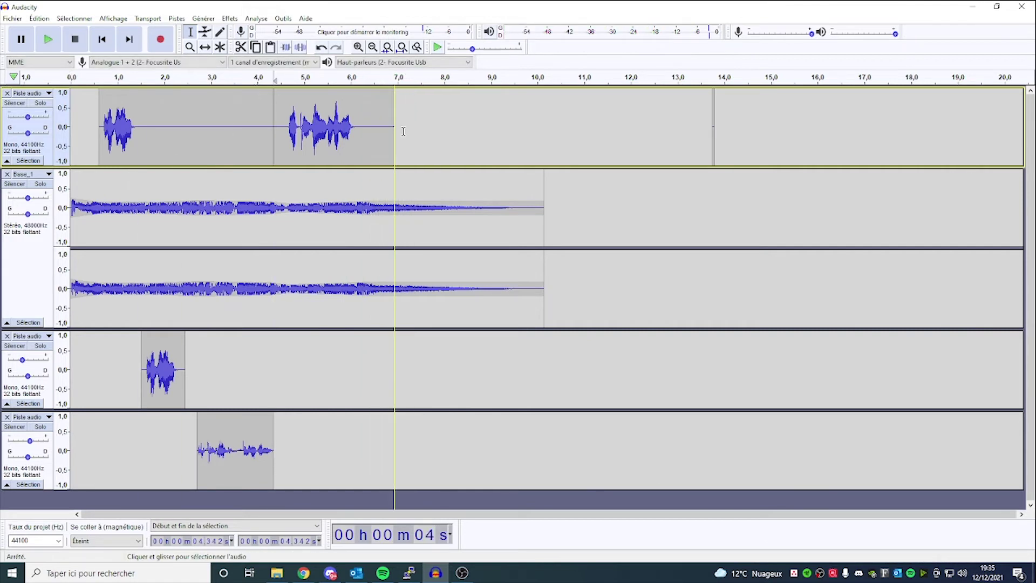
Step: Delete the trailing silence after about 6.2 s and the tiny leftover clip at about 11.3 s in the top voice track
left_click_drag(364, 126, 476, 128)
key("Delete")
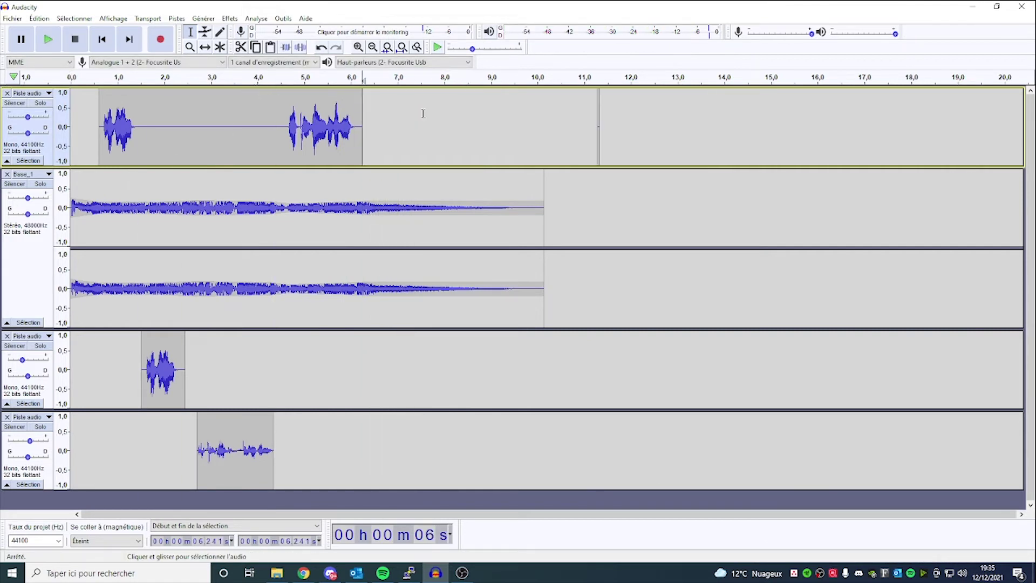
left_click_drag(578, 131, 667, 124)
key("Delete")
key("Down")
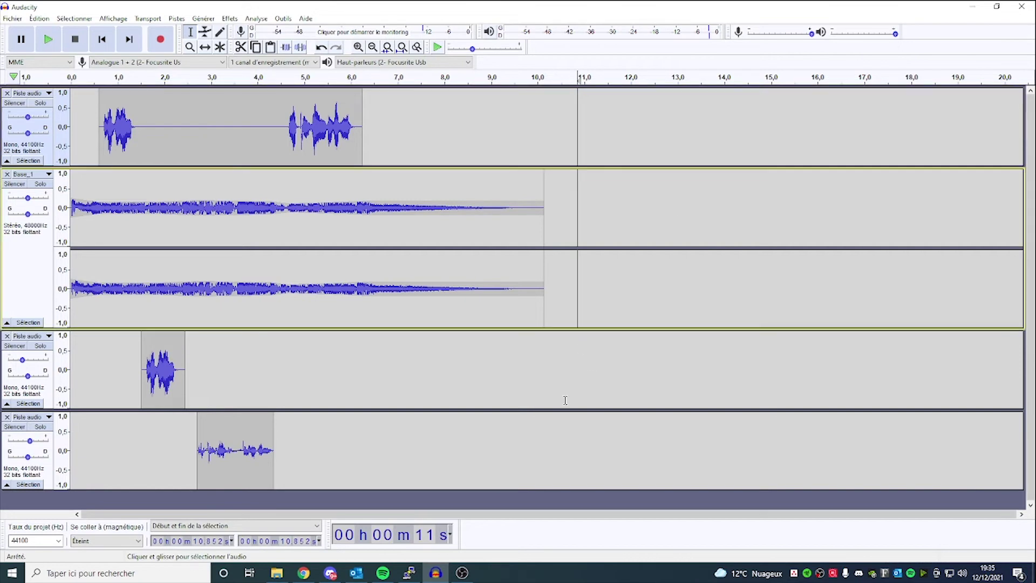
Step: Select all tracks from 0 to about 10.5 s and view the available export formats
left_click_drag(560, 426, 55, 77)
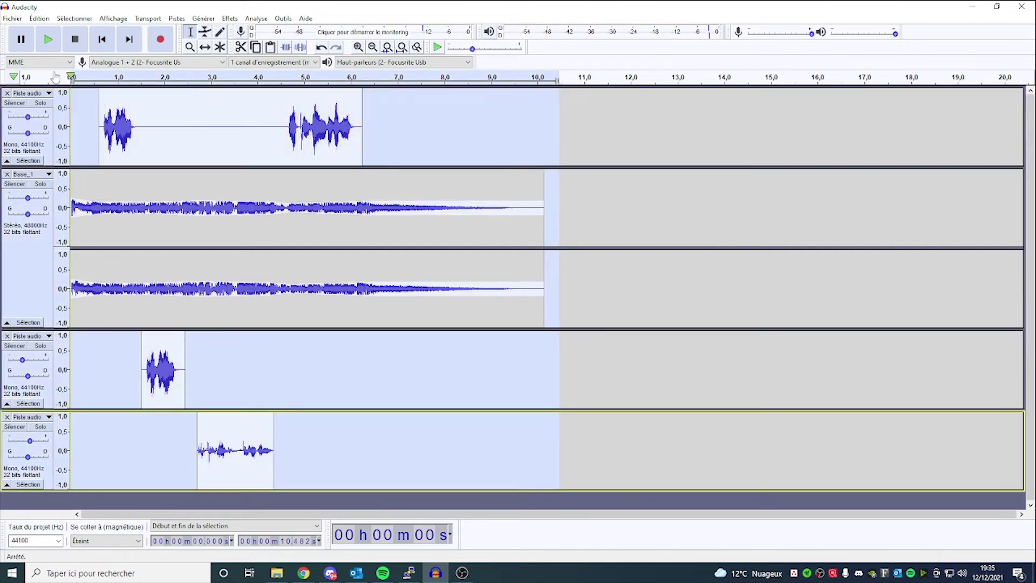
left_click(13, 18)
mouse_move(111, 99)
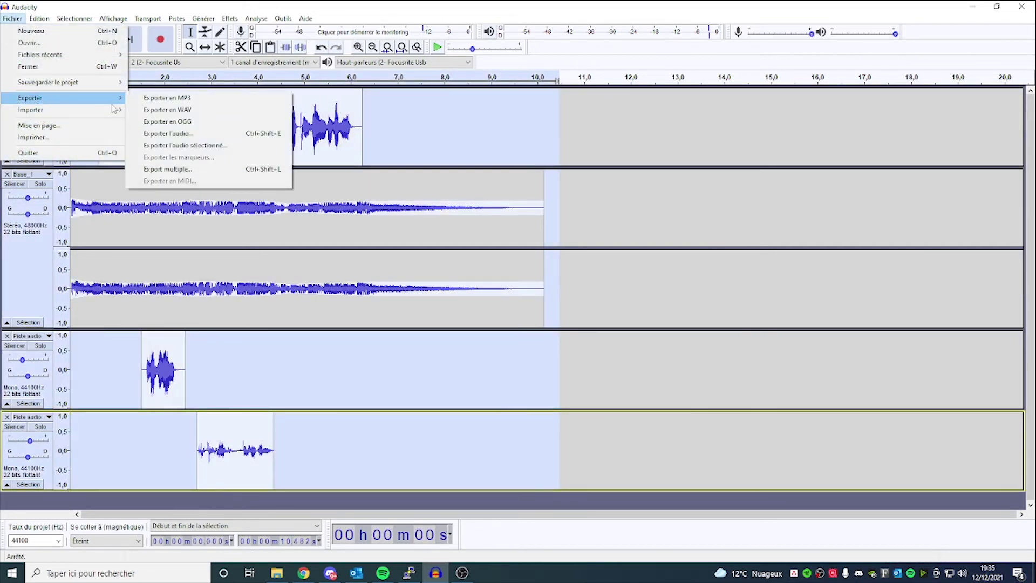
left_click(529, 120)
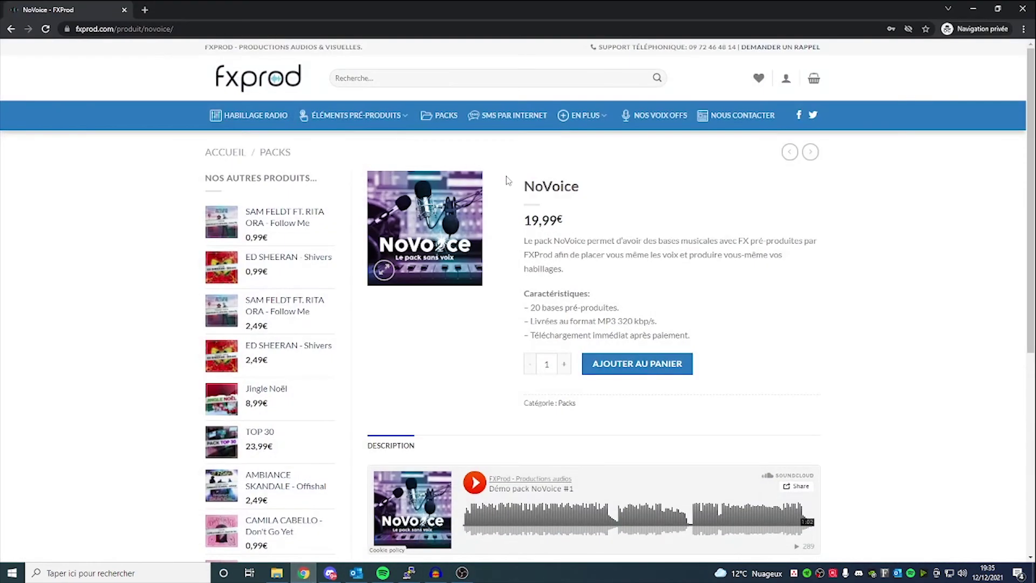
Step: Switch to the browser, open the Jingle Radio product from the FXProd home page and view its first-voice choices
left_click(259, 93)
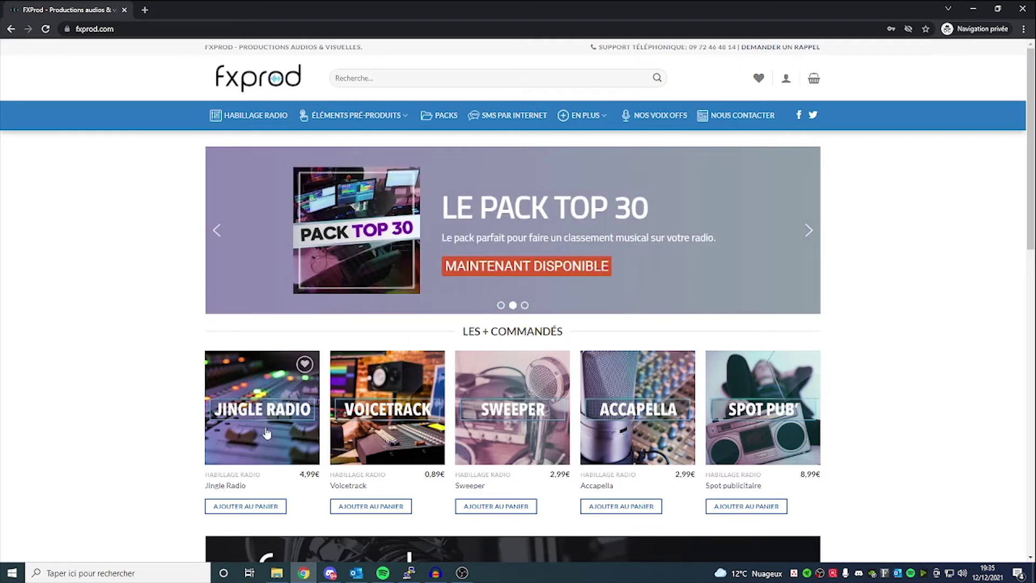
left_click(266, 433)
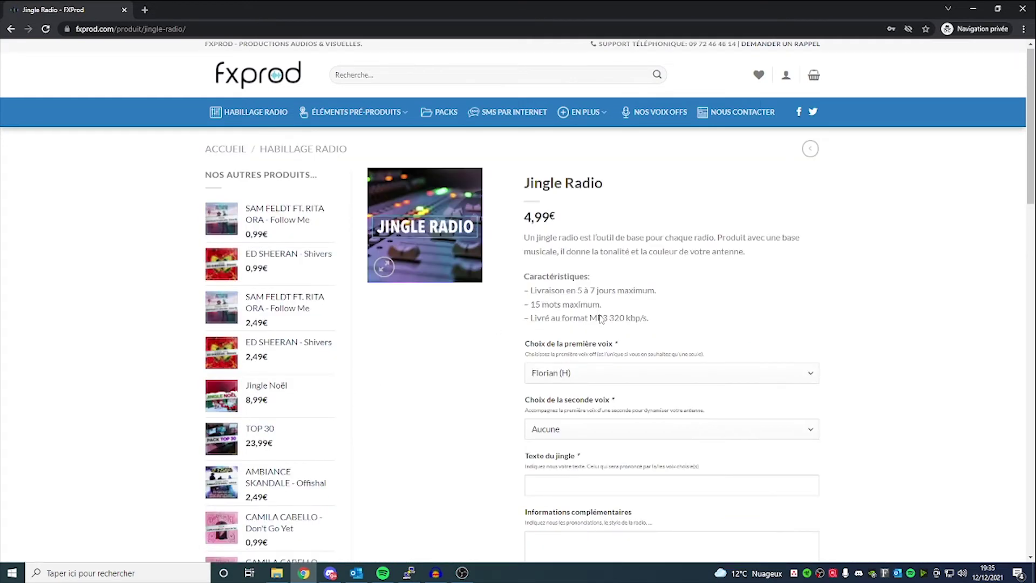
scroll(601, 319, "down", 1)
left_click(572, 323)
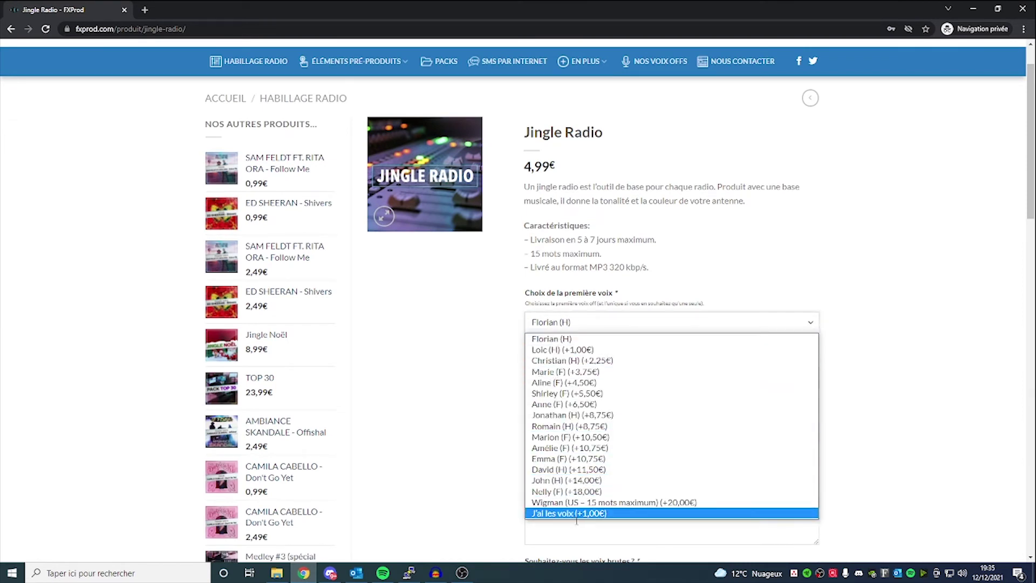
left_click(550, 186)
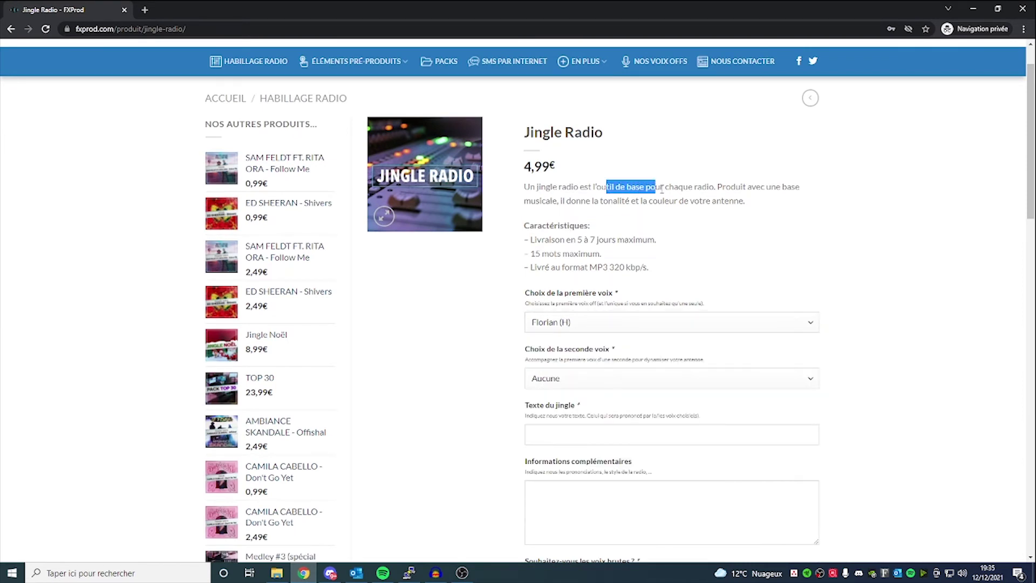
Step: Examine the Jingle Radio description, highlighting the delivery time, word limit and audio format in turn
left_click_drag(747, 185, 698, 201)
left_click(750, 203)
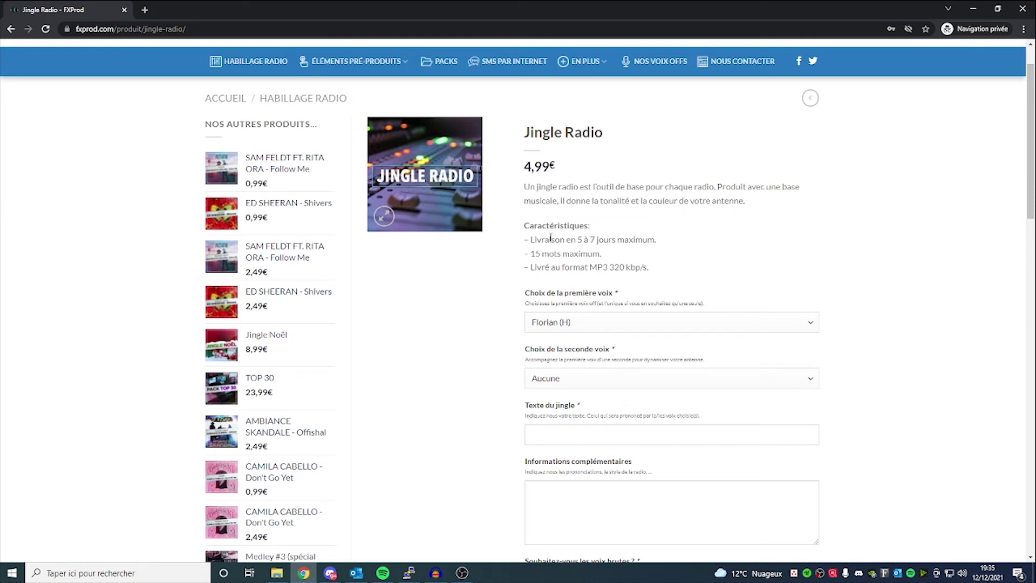
left_click_drag(553, 240, 671, 244)
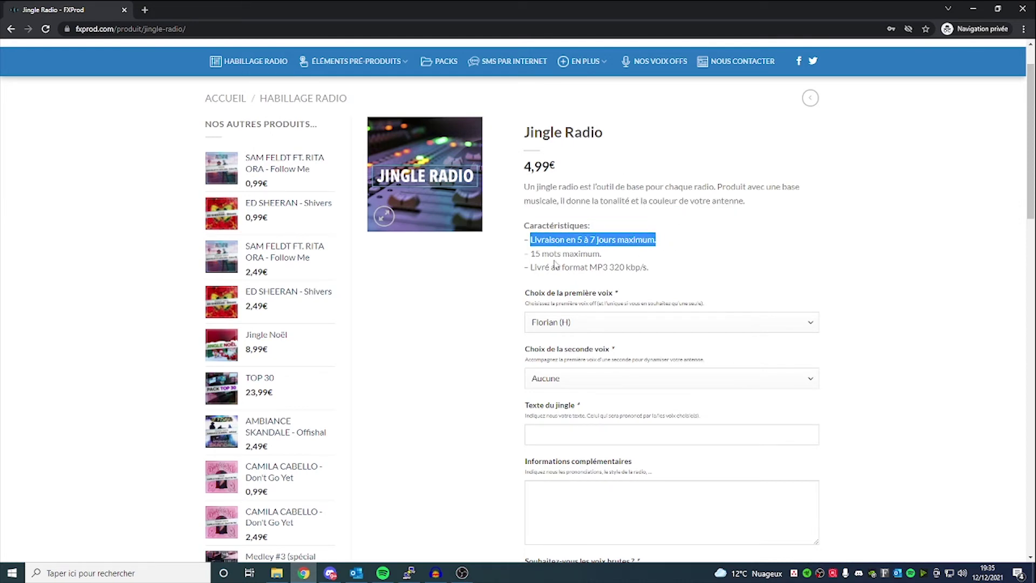
left_click_drag(532, 253, 612, 254)
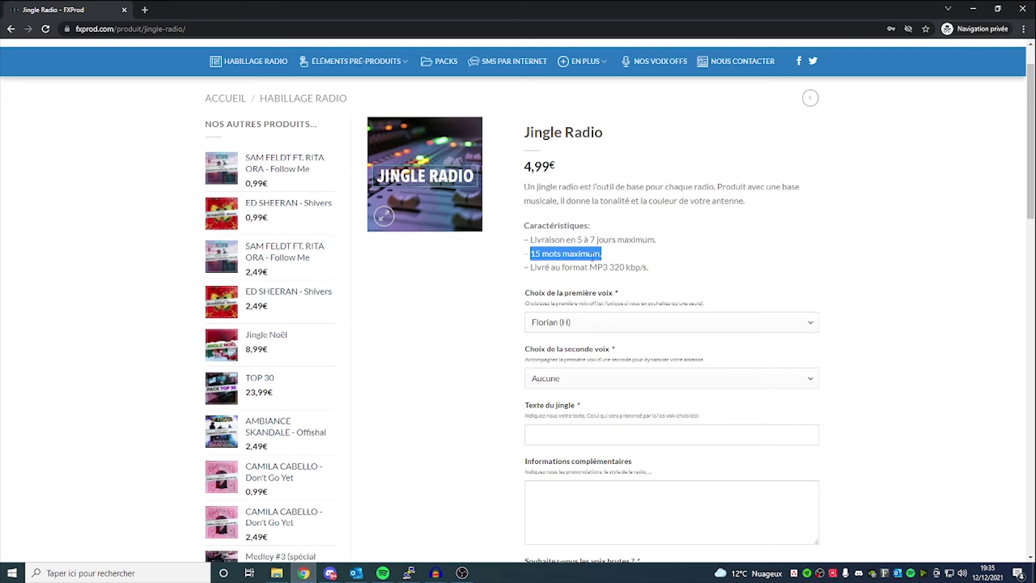
left_click_drag(531, 268, 605, 267)
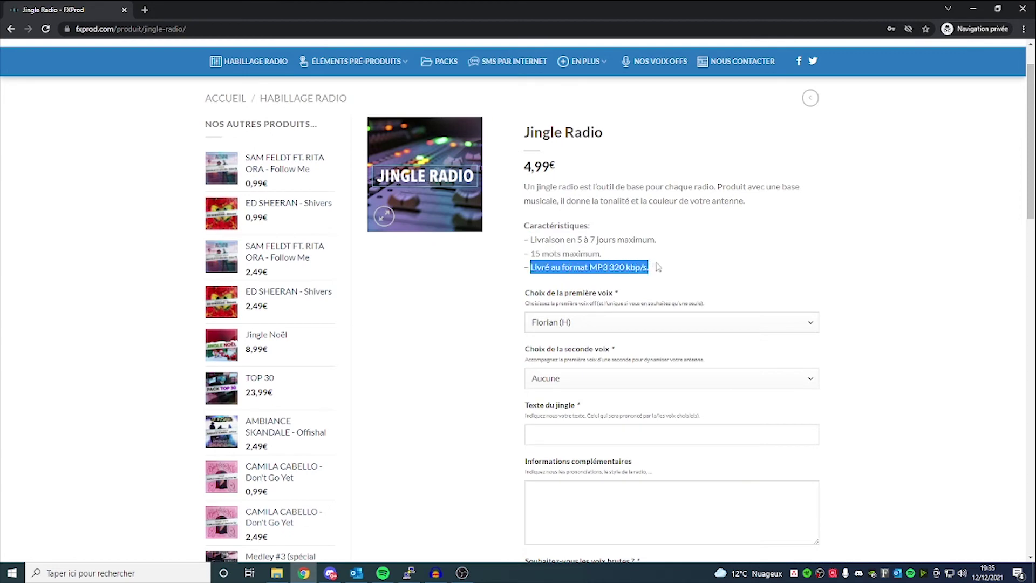
left_click(657, 267)
Step: Examine the order form's "Choix de la première voix" options with their surcharges, leaving the selection as it is
scroll(669, 299, "down", 2)
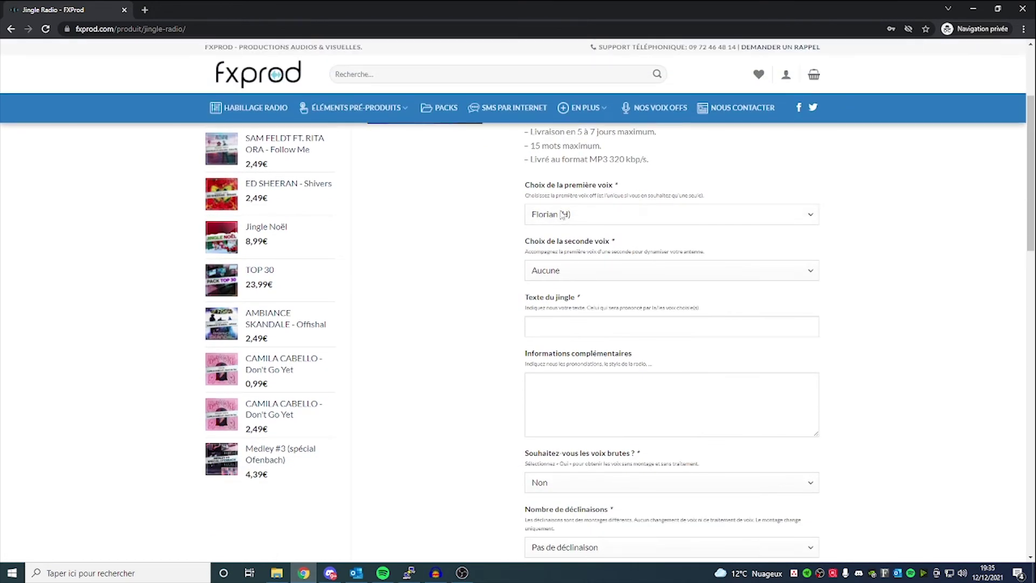
left_click(594, 214)
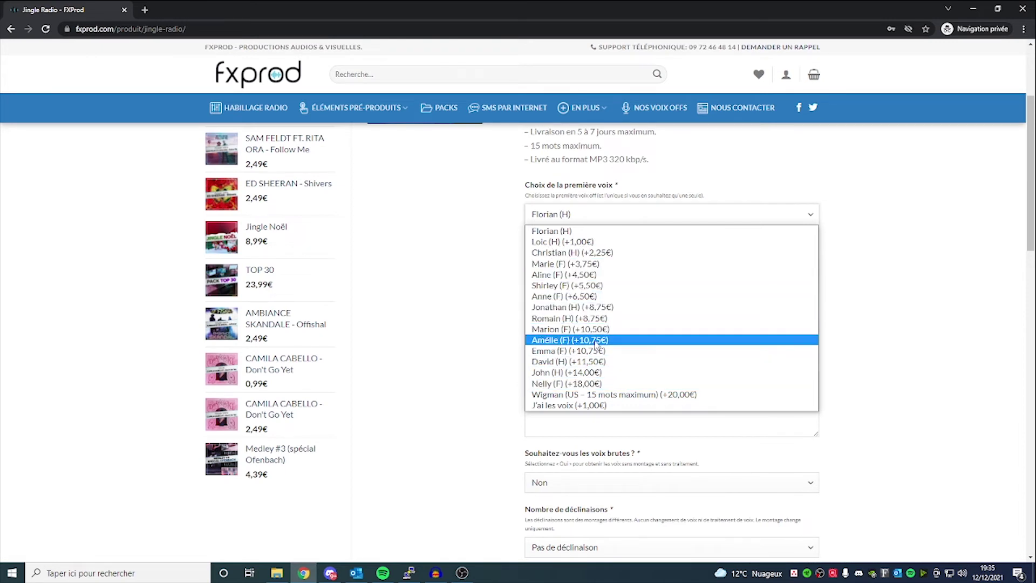
left_click(473, 305)
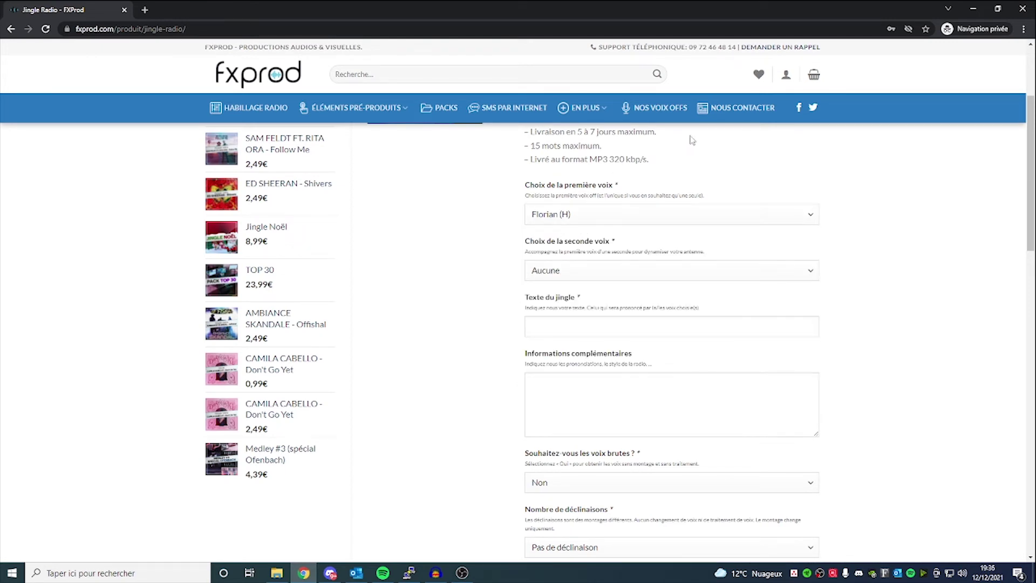
Step: Open the Nos Voix Offs page, browse the male and female voice demos and play the first female demo
left_click(670, 108)
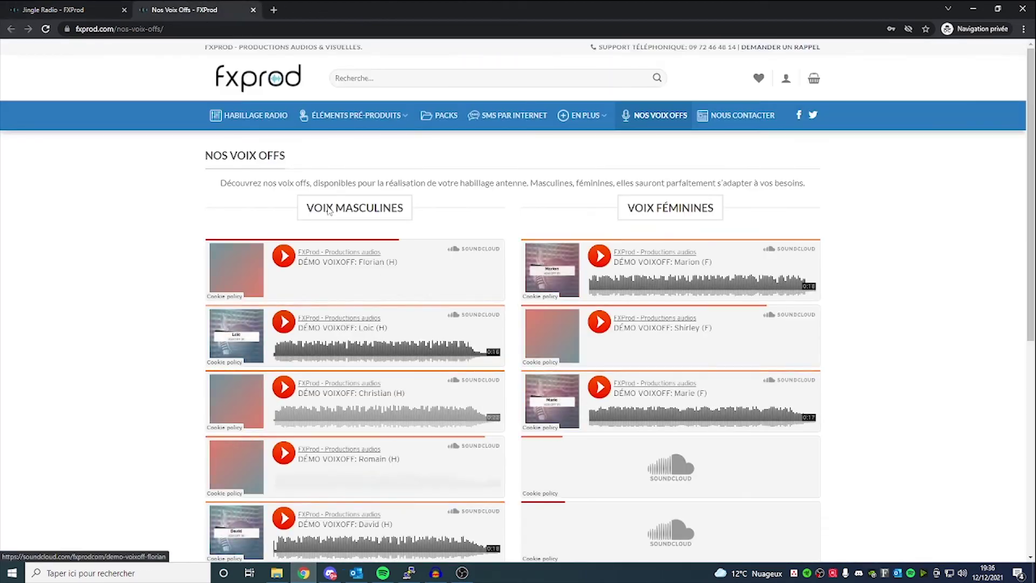
scroll(540, 243, "down", 8)
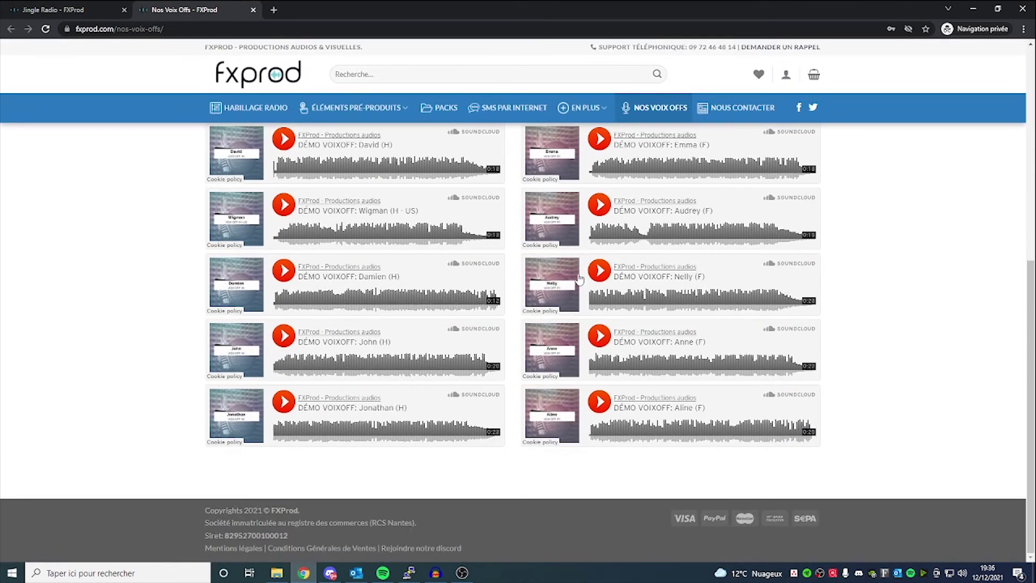
scroll(609, 300, "up", 3)
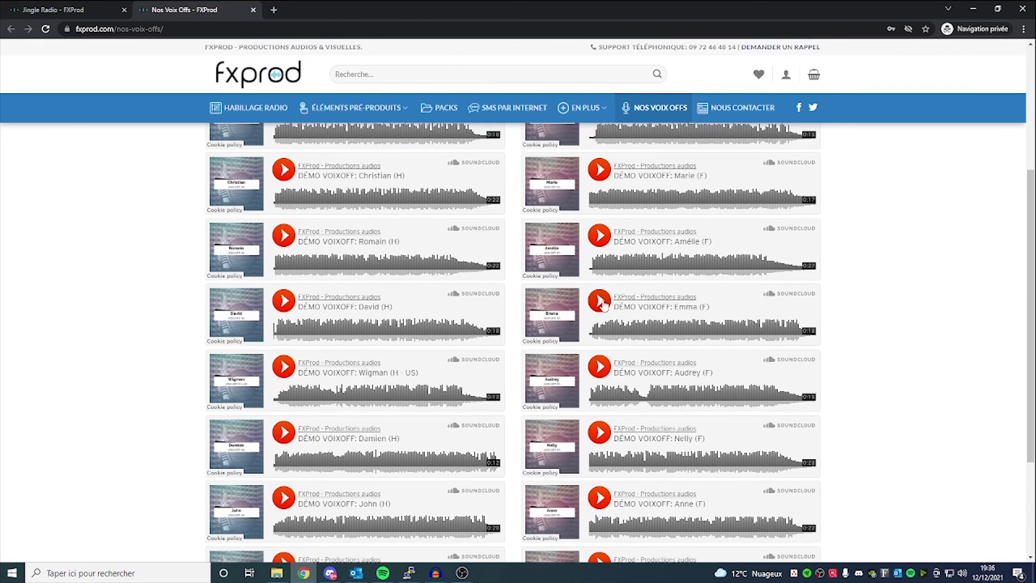
scroll(610, 301, "up", 3)
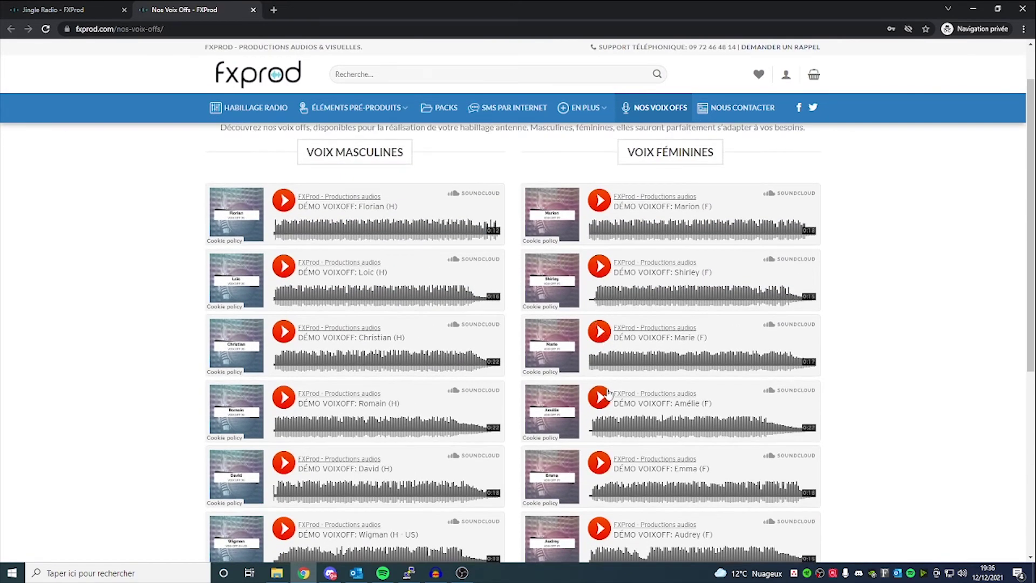
left_click(600, 202)
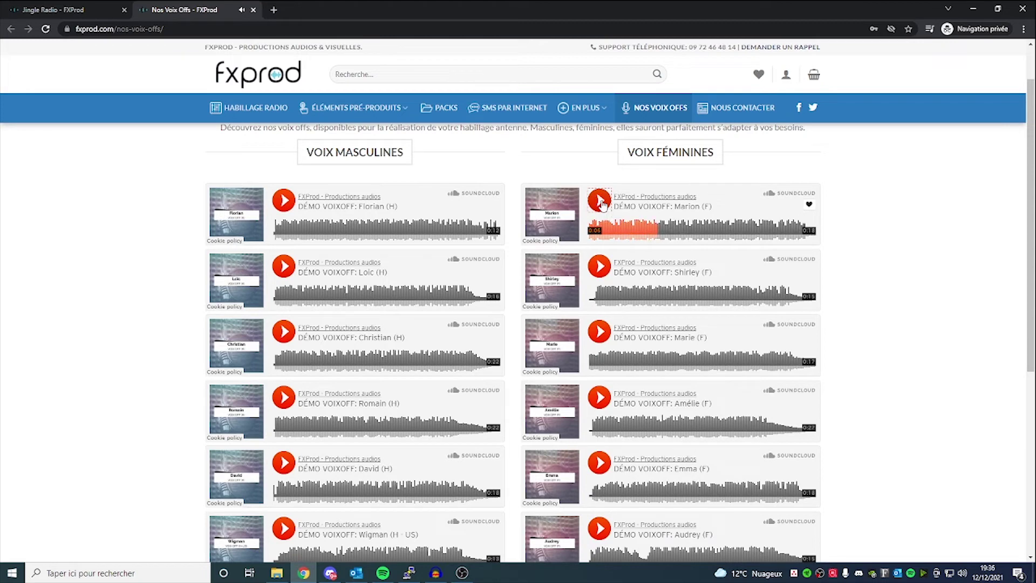
Step: Return to the Jingle Radio order page and set the Texte du jingle to "Radio One, la plus one des radios"
left_click(96, 8)
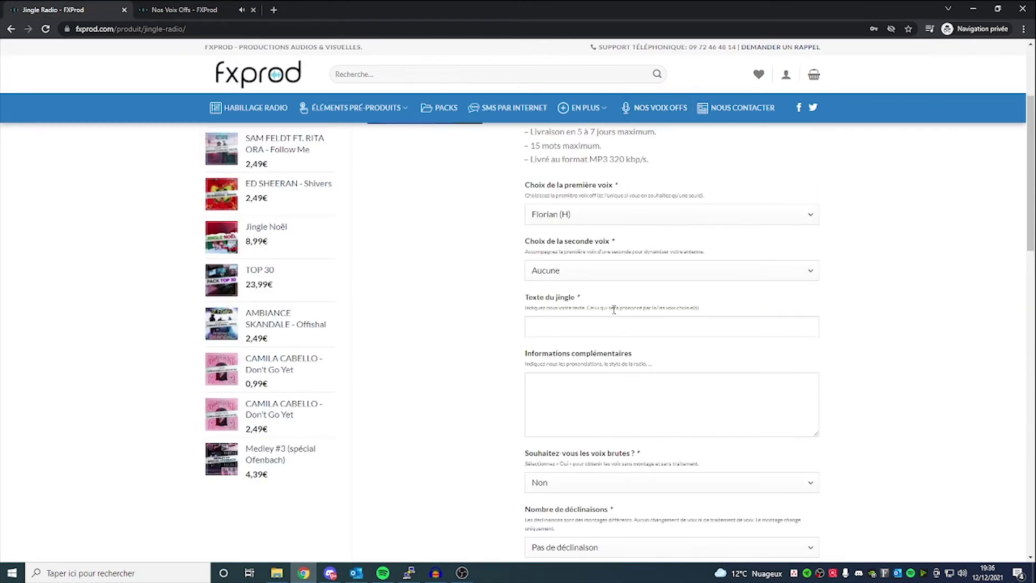
left_click(565, 328)
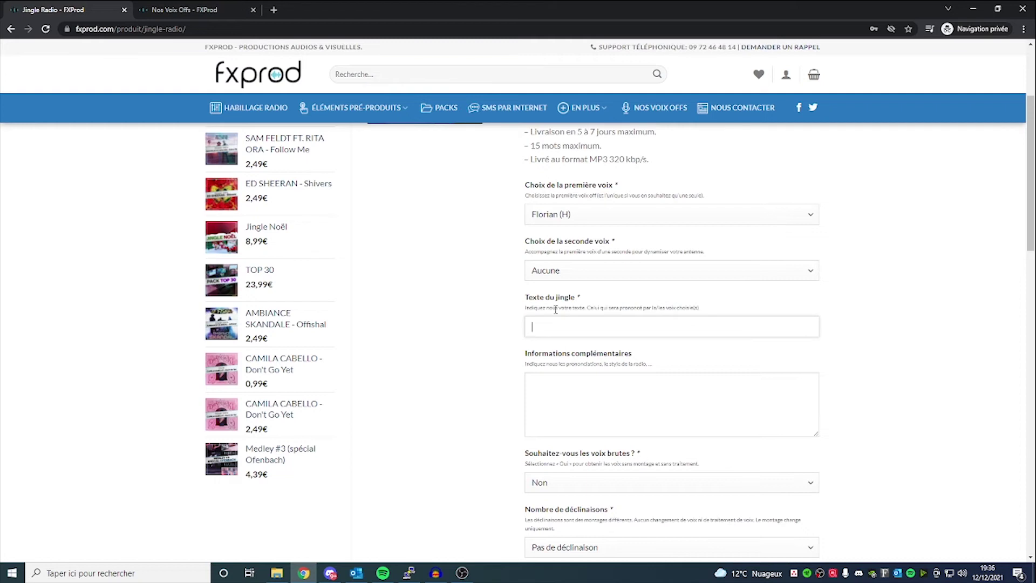
type("Radio One, la plus one des radios")
key("Tab")
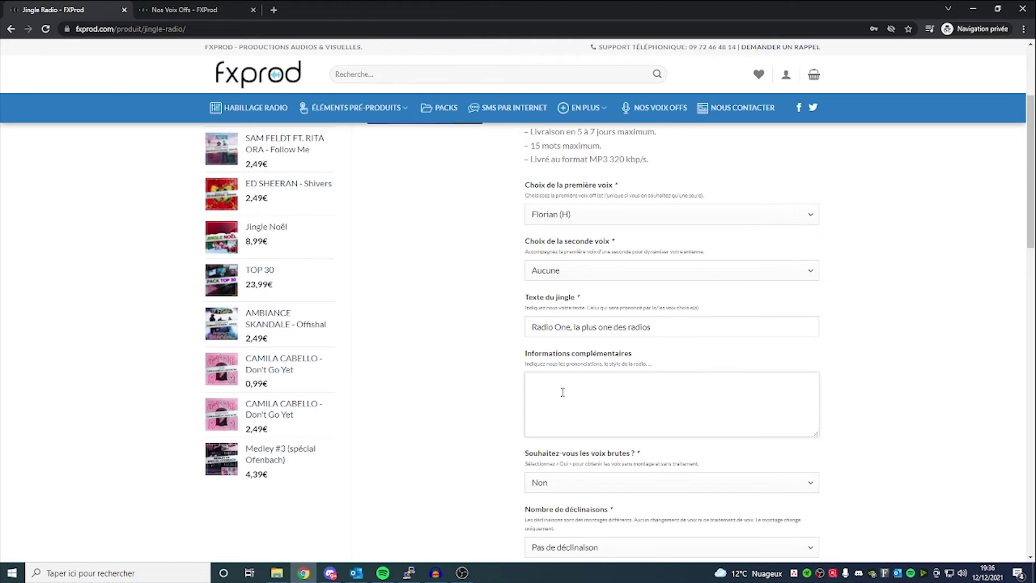
Step: Enter "Le mot "One" se prononce en anglais." and, on a new line, "Radio Electro." as Informations complémentaires, keeping raw voices at Non
type("Le mot \"One\" se prononce en angmlai")
key("BackSpace")
type("lais.")
scroll(579, 391, "down", 1)
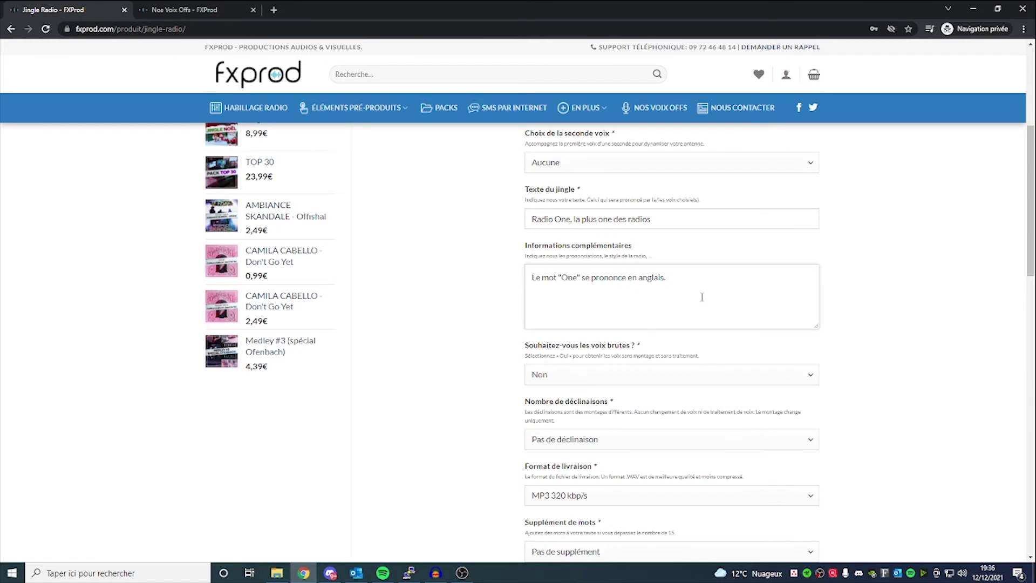
type("Radio Electro.")
scroll(665, 374, "down", 1)
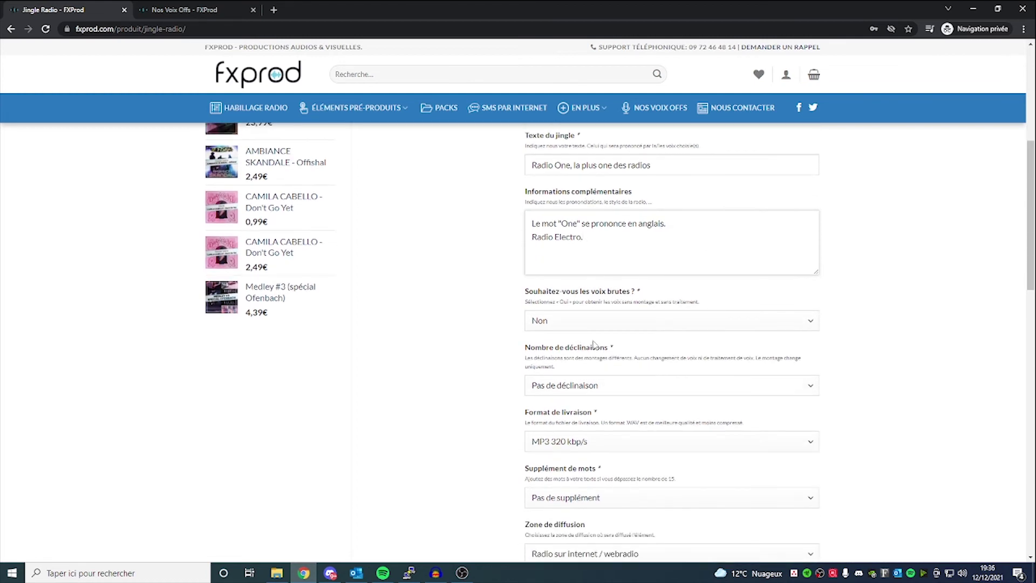
left_click(566, 326)
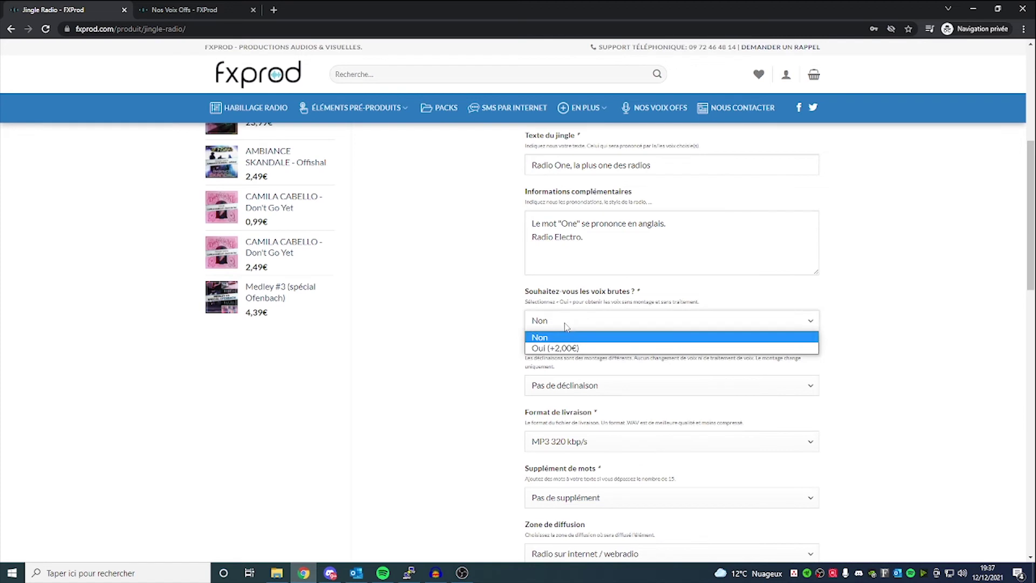
left_click(563, 339)
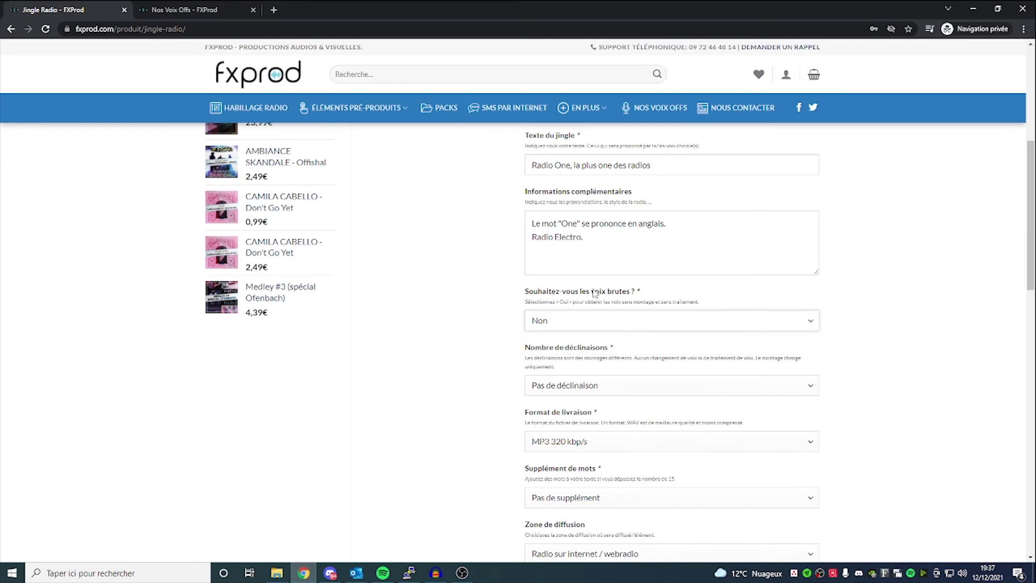
Step: Switch to Audacity, remove the Base_1 music track and play the voice tracks alone
left_click(435, 573)
left_click(7, 173)
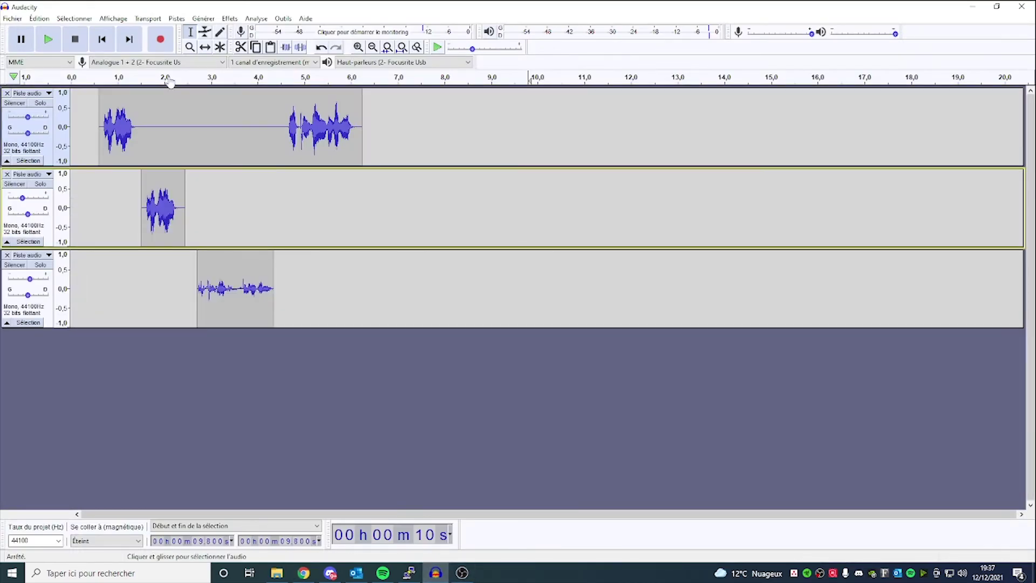
left_click(96, 113)
key("space")
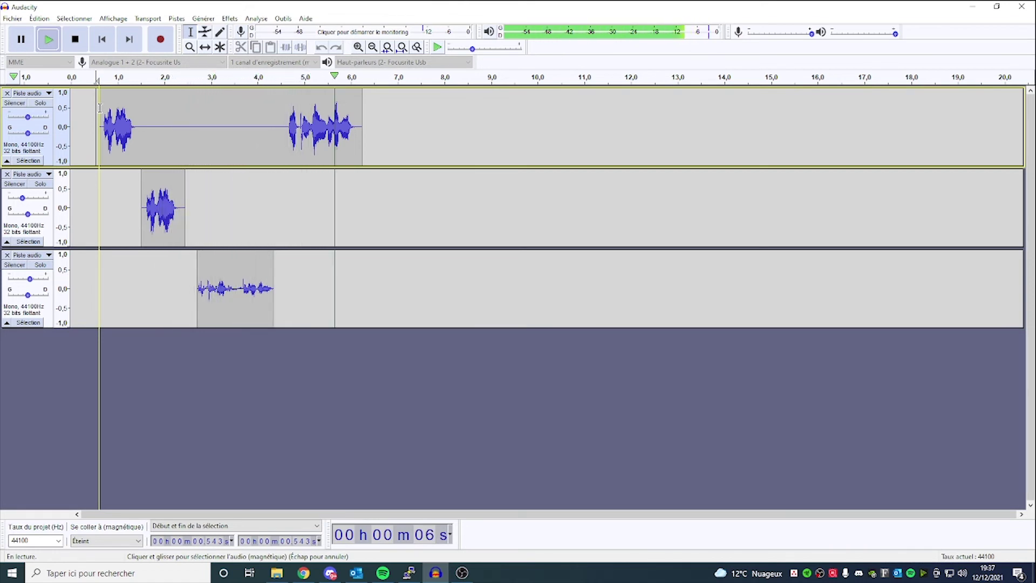
Step: Undo the removal of the Base_1 track and place the cursor at about 3.57 s in it
key("ctrl+z")
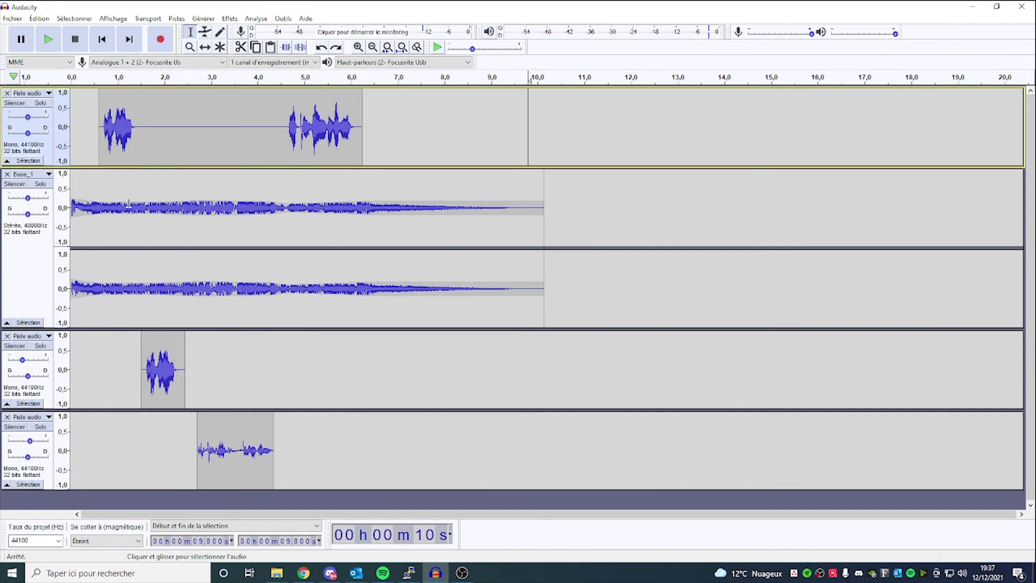
left_click_drag(75, 208, 403, 207)
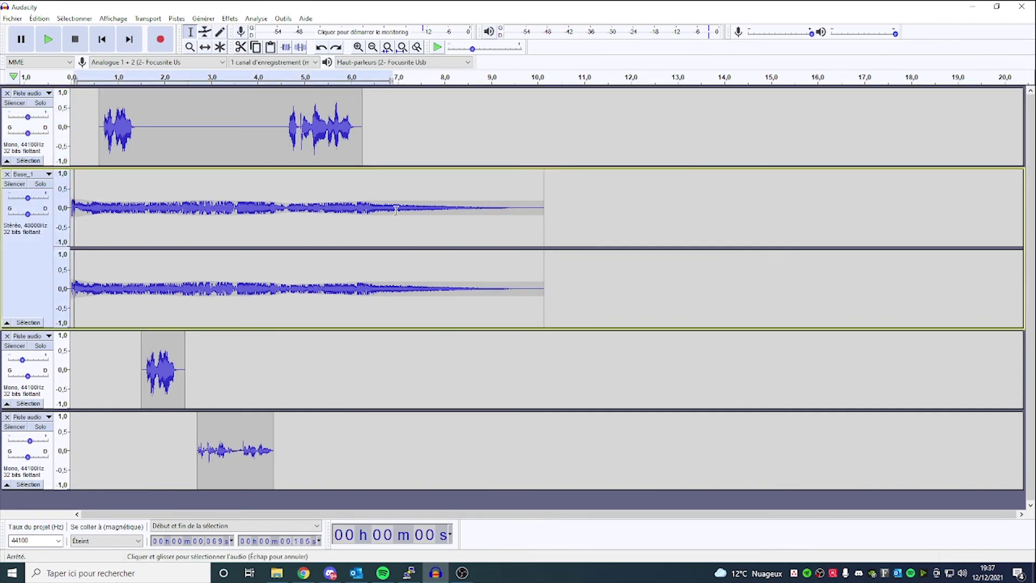
left_click(237, 206)
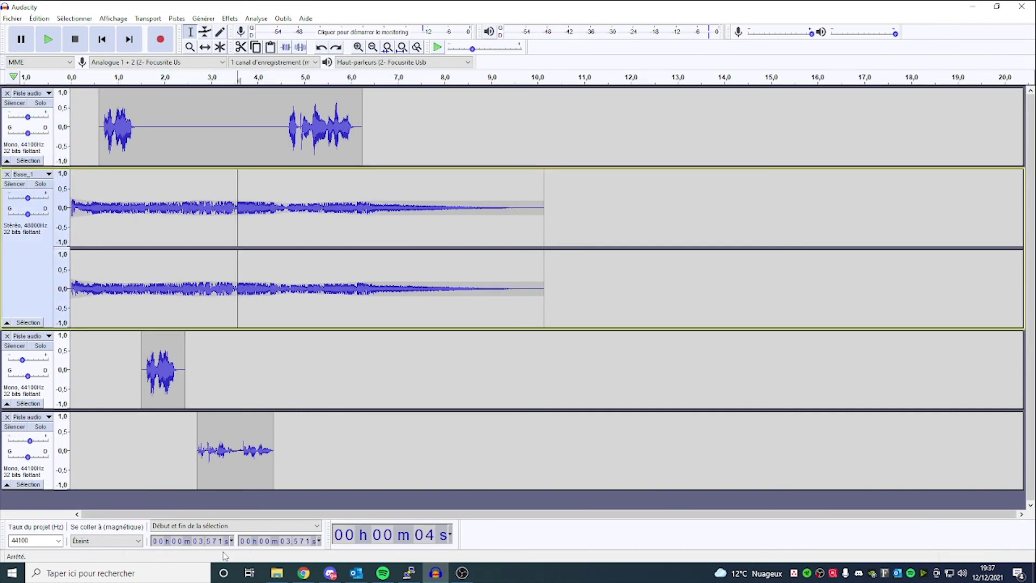
Step: Switch to the browser, try 1 déclinaison for Nombre de déclinaisons and set it back to Pas de déclinaison
left_click(304, 573)
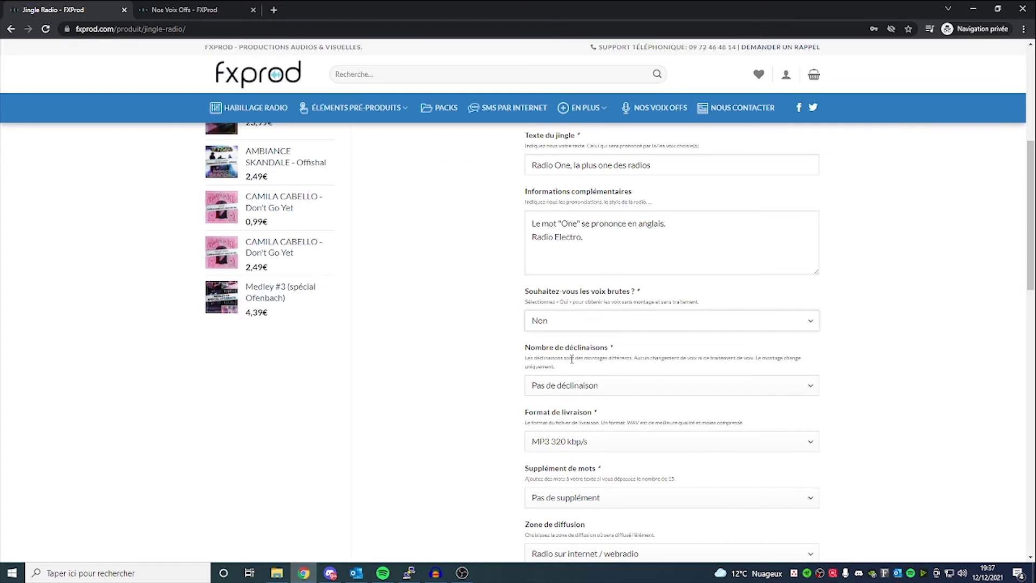
left_click(585, 385)
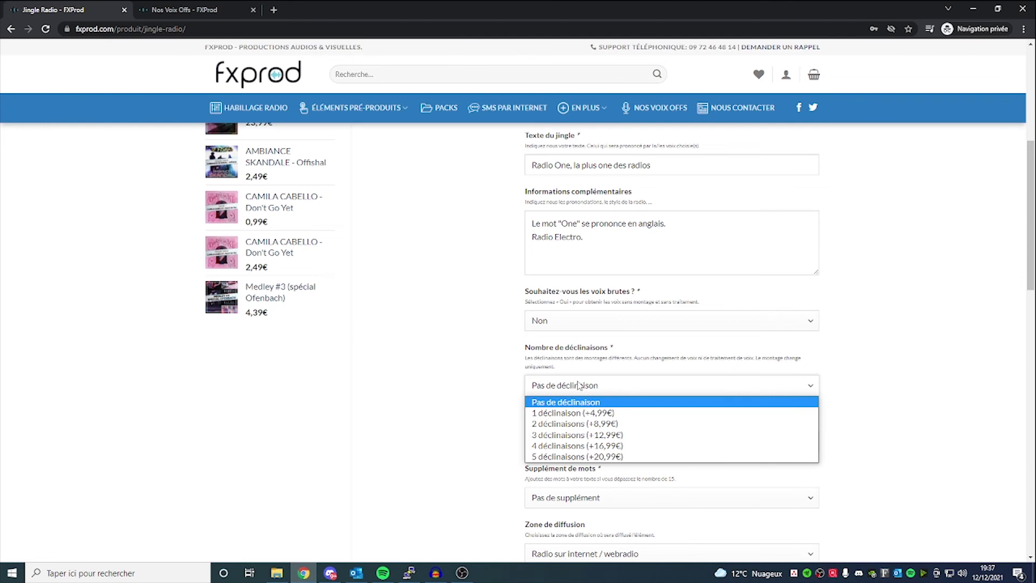
left_click(572, 413)
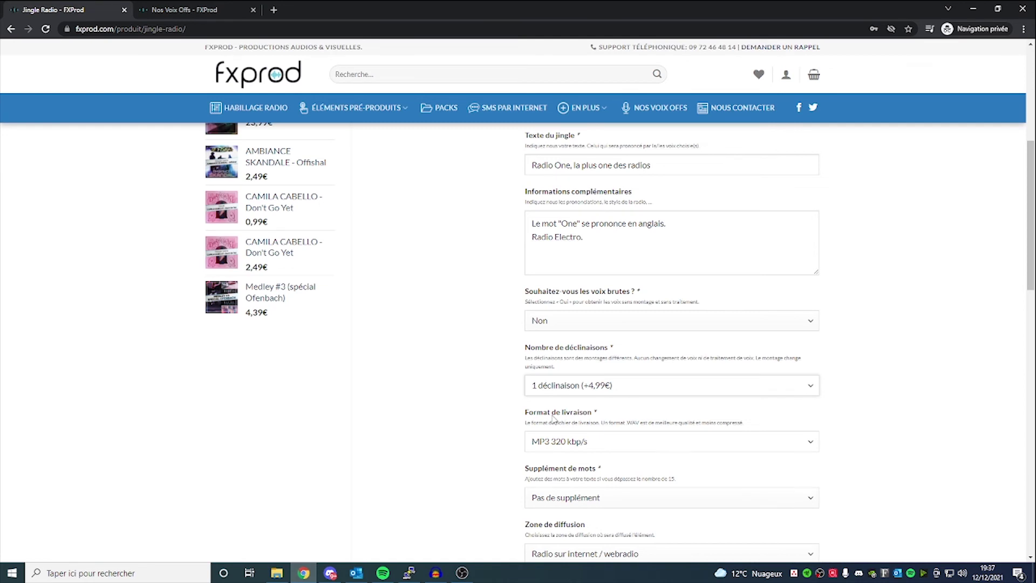
left_click(585, 388)
left_click(582, 401)
Step: Examine the Format de livraison options, leaving MP3 320 kbp/s selected
scroll(495, 419, "down", 2)
left_click(570, 336)
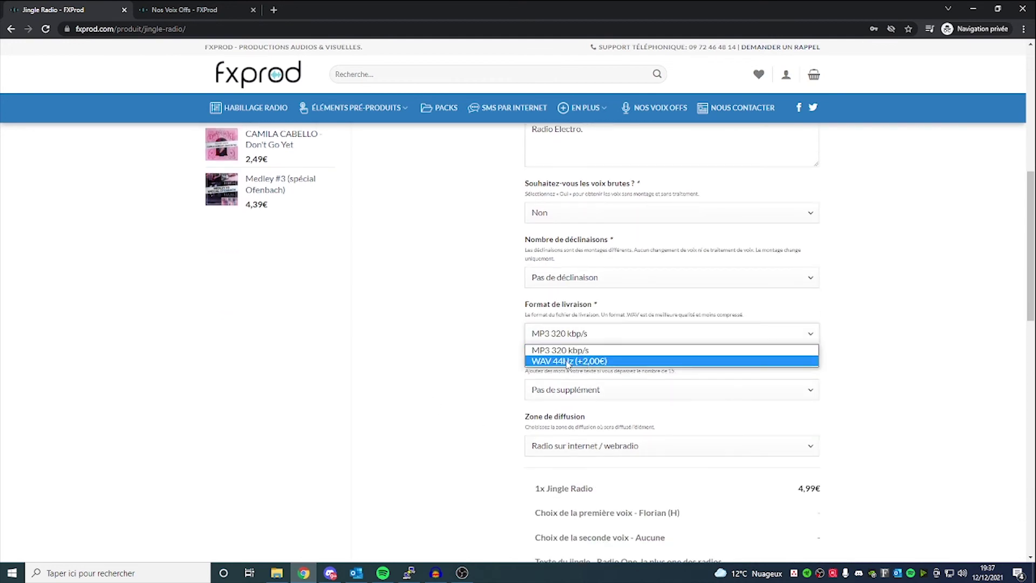
left_click(491, 399)
Step: Examine the Supplément de mots options and highlight the "15 mots maximum" limit in the description, leaving Pas de supplément selected
left_click(577, 391)
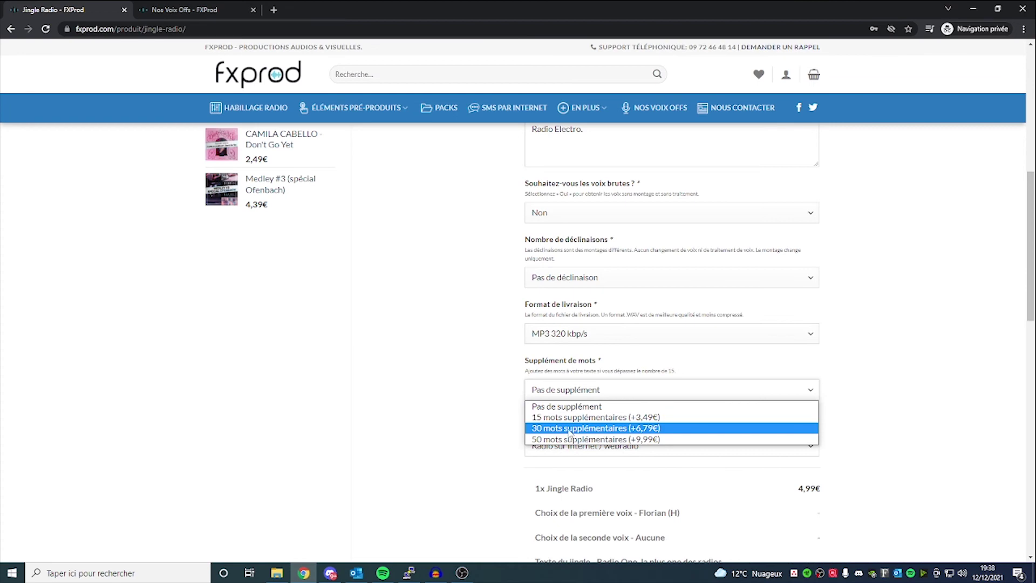
scroll(486, 351, "up", 6)
left_click_drag(531, 199, 599, 200)
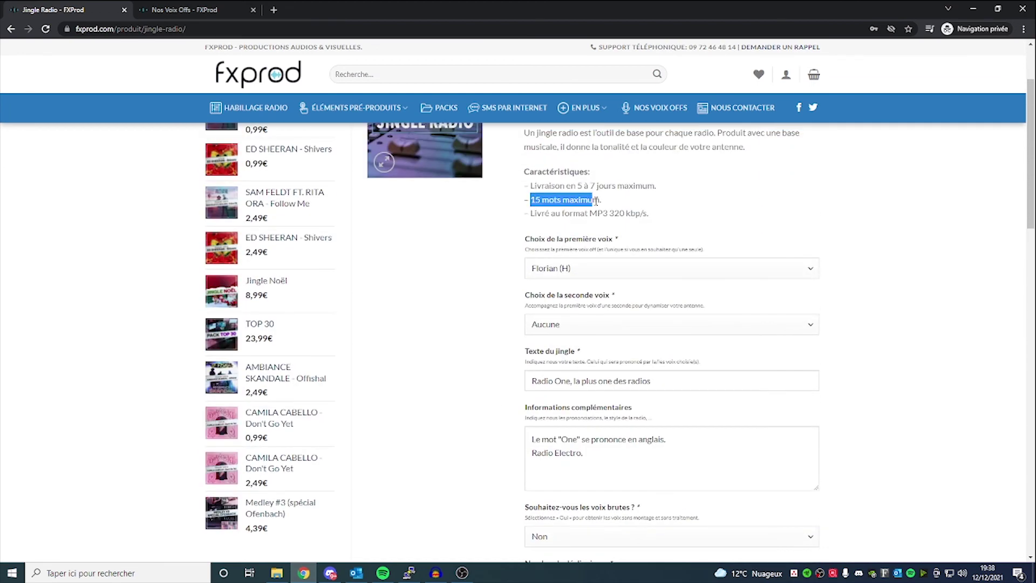
scroll(588, 270, "down", 7)
scroll(592, 359, "down", 2)
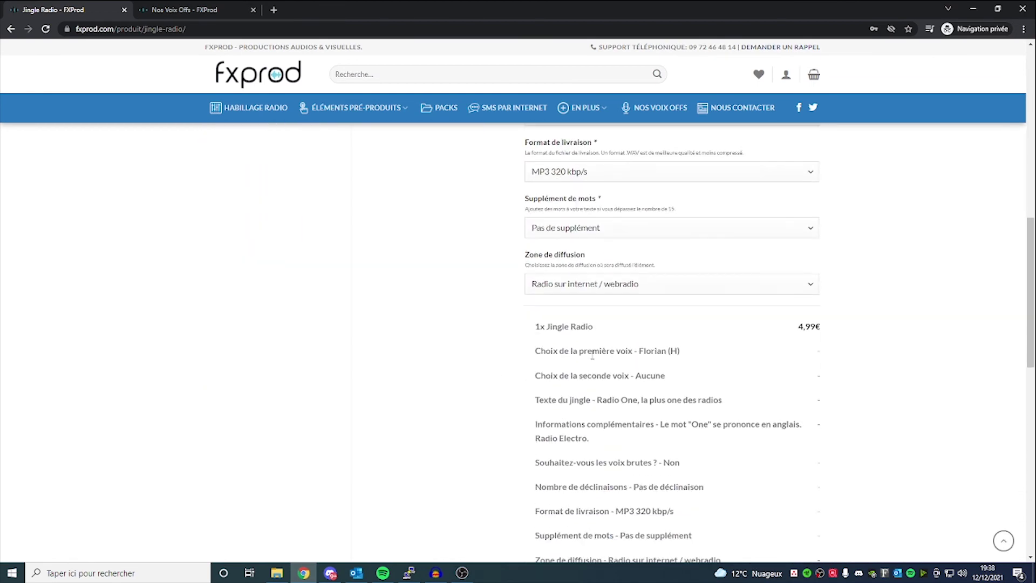
scroll(592, 359, "up", 2)
left_click(590, 337)
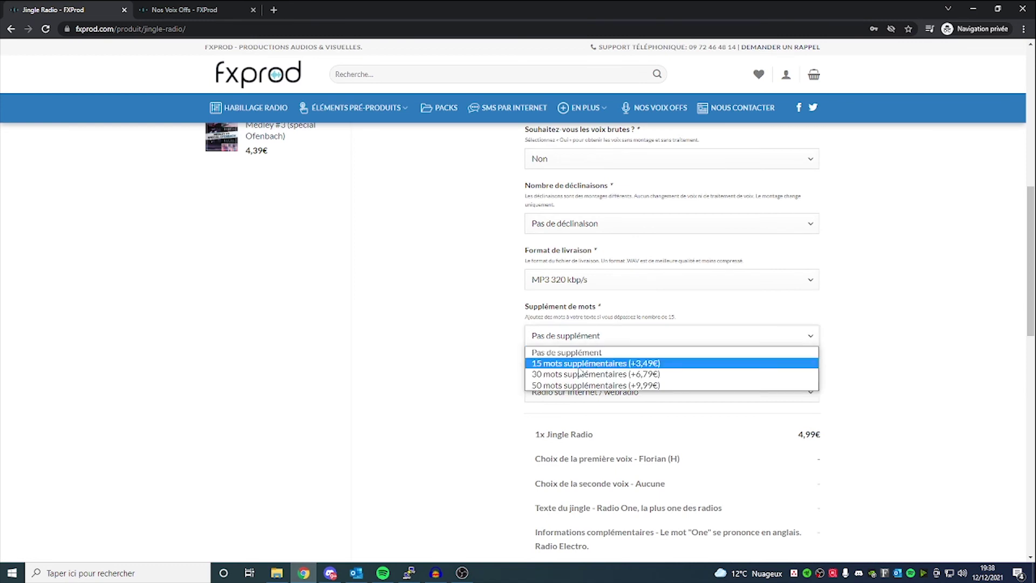
left_click(484, 362)
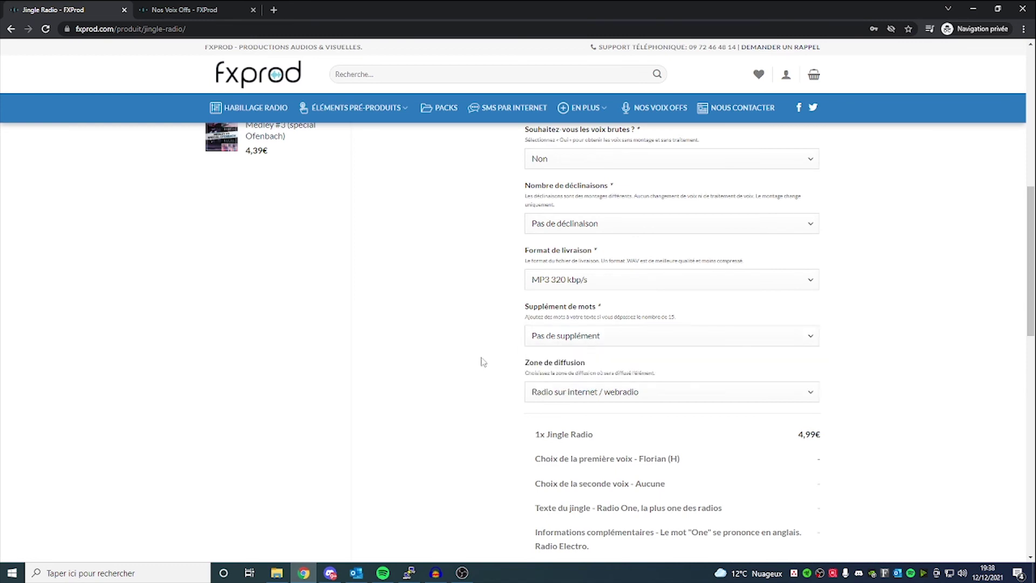
Step: Keep Radio sur internet / webradio as the Zone de diffusion and add the configured Jingle Radio to the cart
left_click(574, 392)
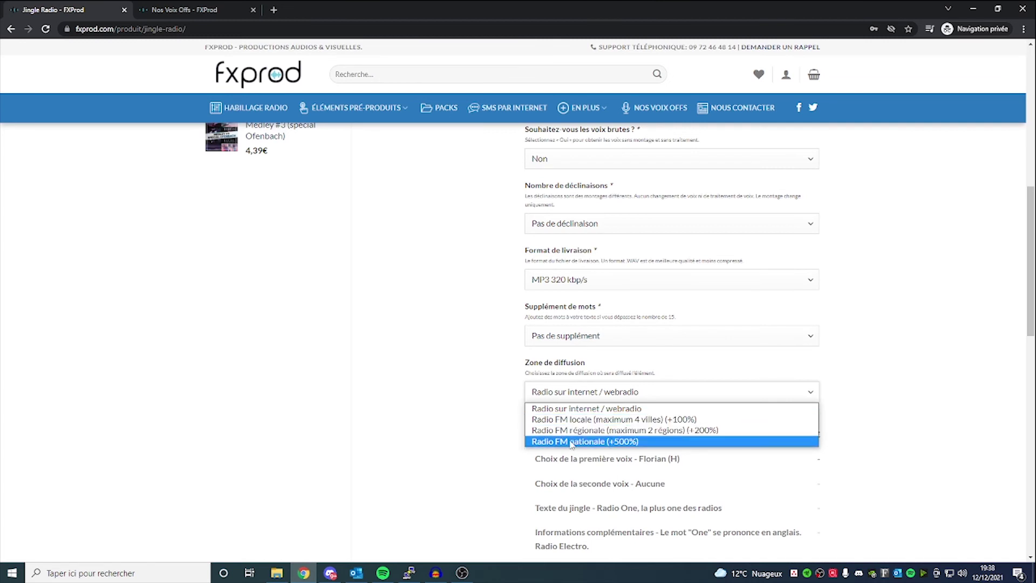
left_click(559, 409)
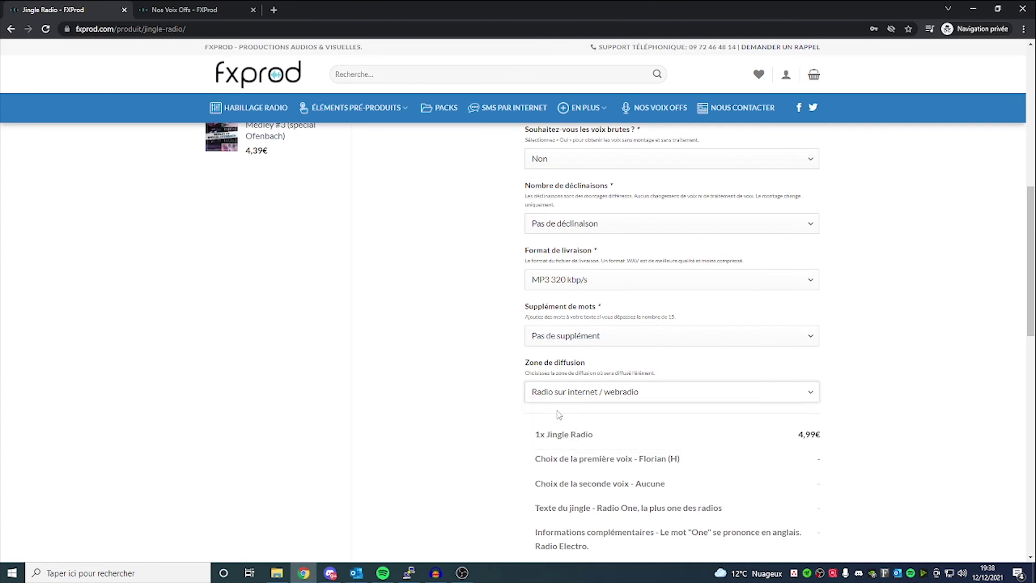
scroll(557, 411, "down", 2)
scroll(558, 411, "down", 2)
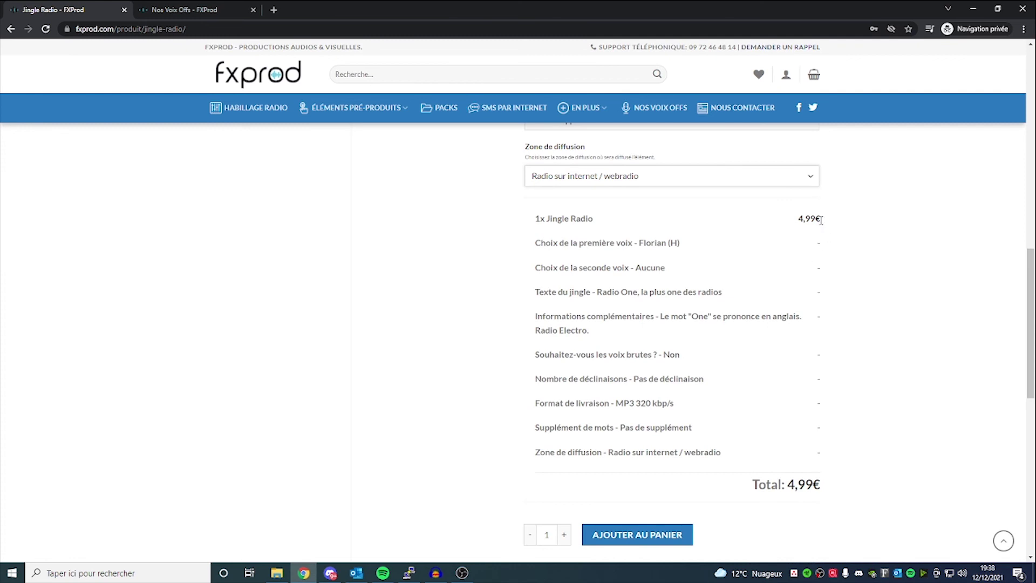
left_click(651, 535)
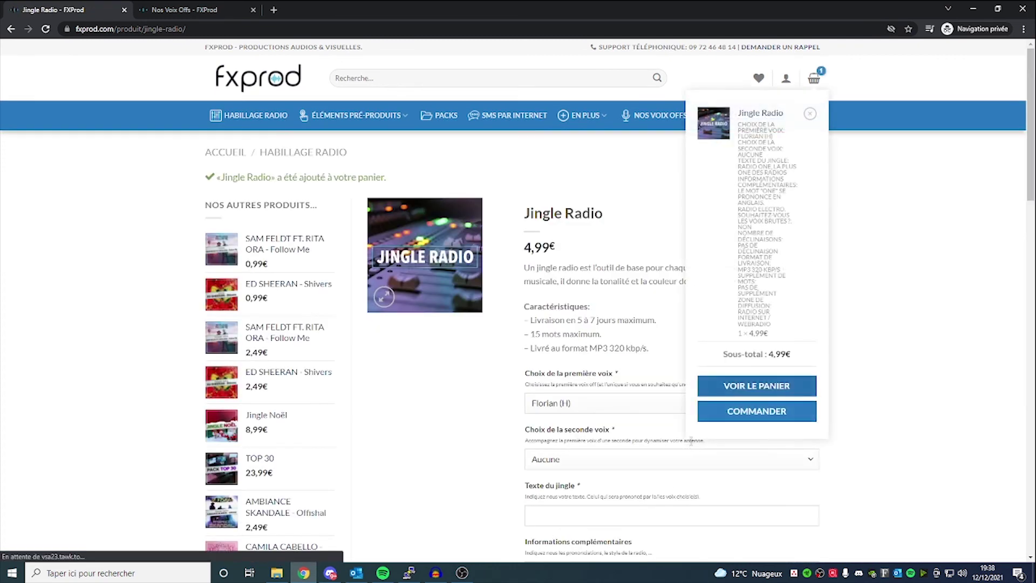
Step: Open the cart and keep Téléchargement digital as the shipping method
left_click(747, 387)
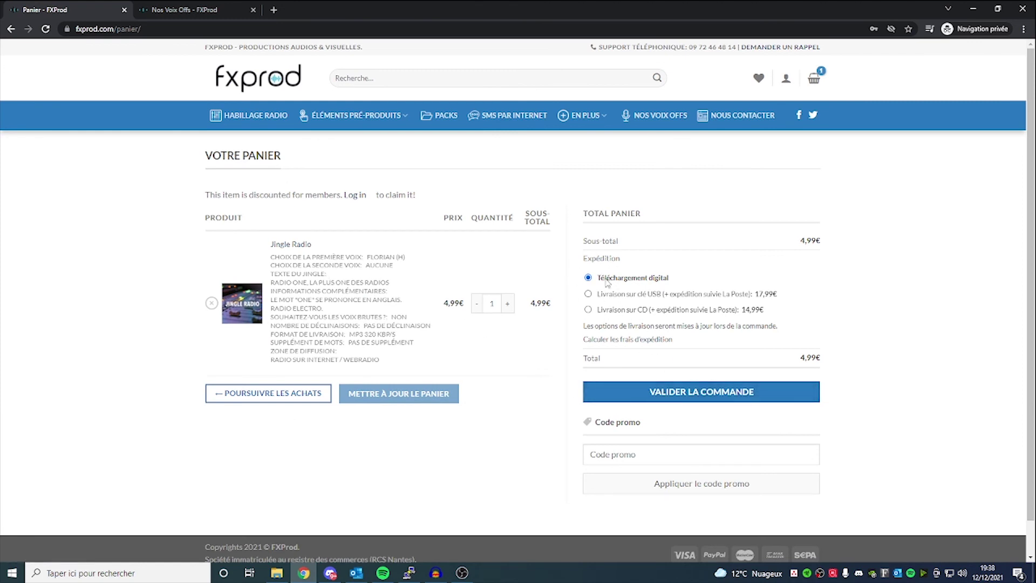
left_click_drag(601, 281, 670, 281)
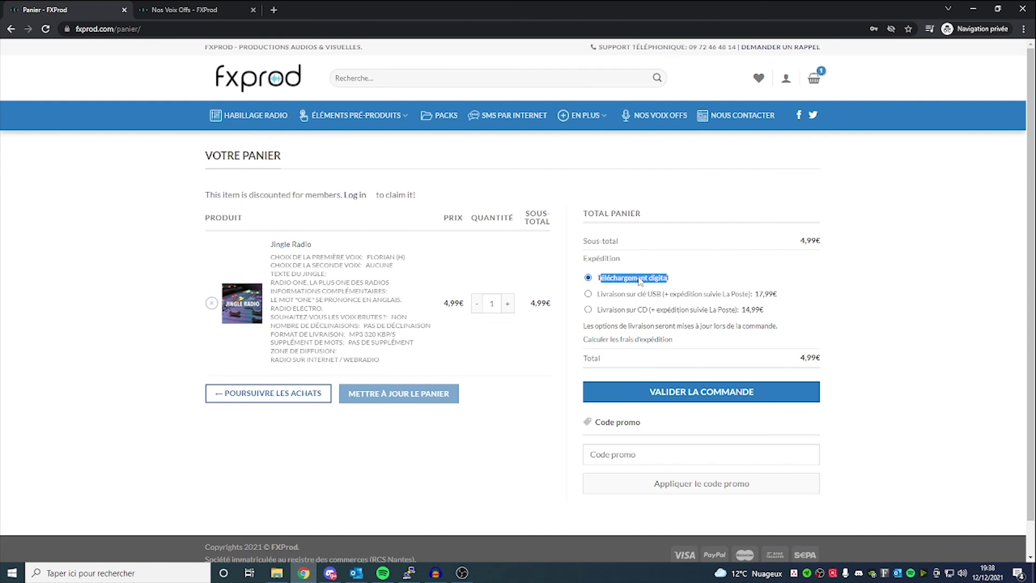
left_click(615, 300)
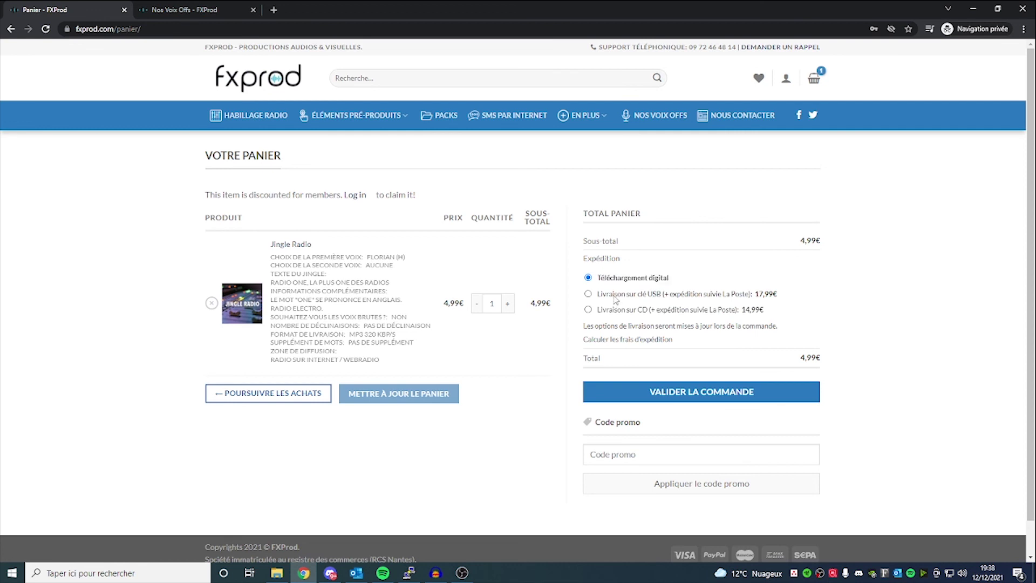
left_click(611, 281)
Step: Proceed to checkout and look over the billing detail fields and payment section
left_click(683, 396)
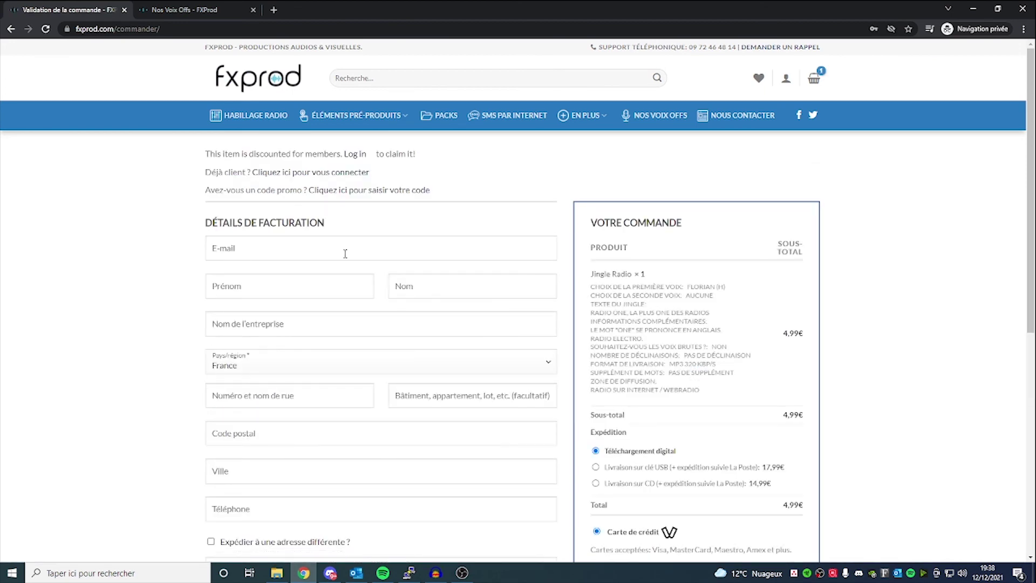
scroll(346, 254, "down", 2)
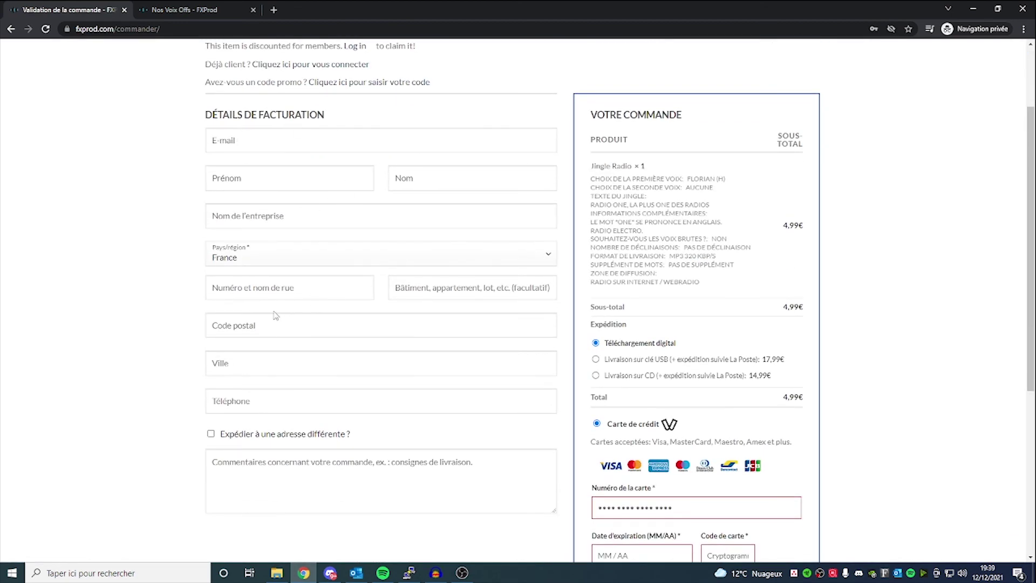
scroll(467, 240, "down", 2)
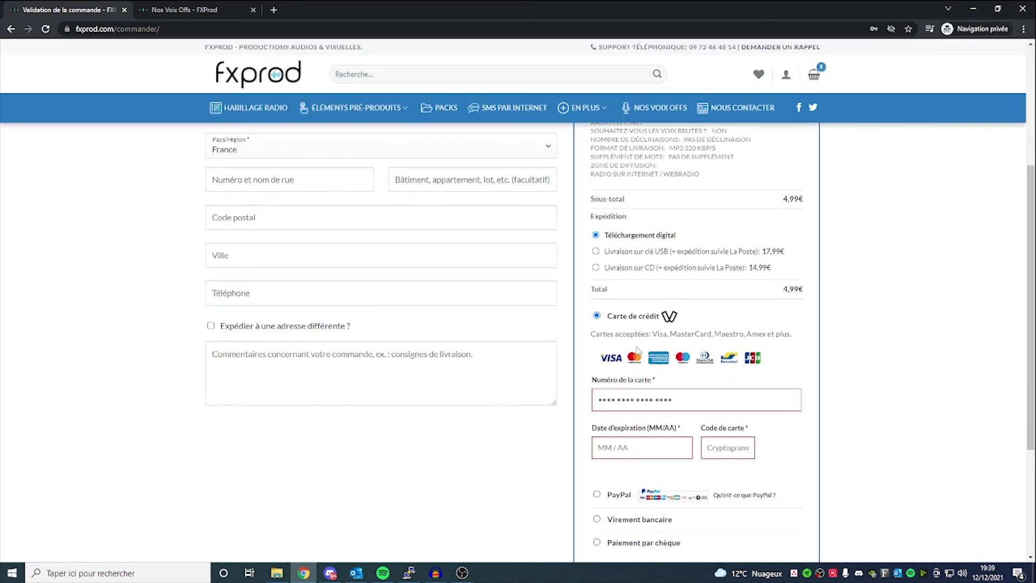
scroll(655, 307, "down", 2)
Step: Select PayPal, switch the payment method to Paiement par chèque and look back over the checkout form
left_click(623, 393)
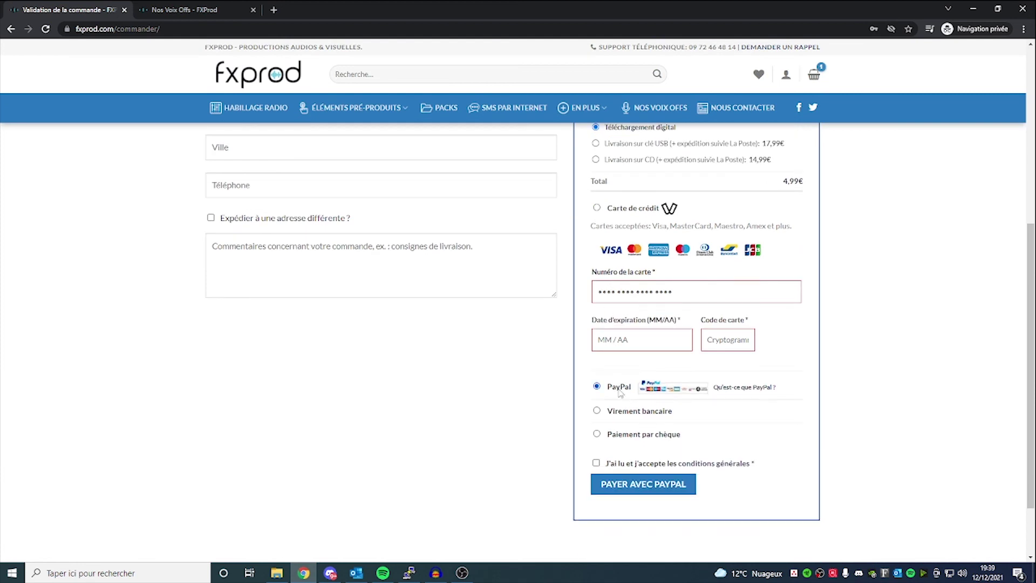
left_click(622, 329)
left_click(628, 356)
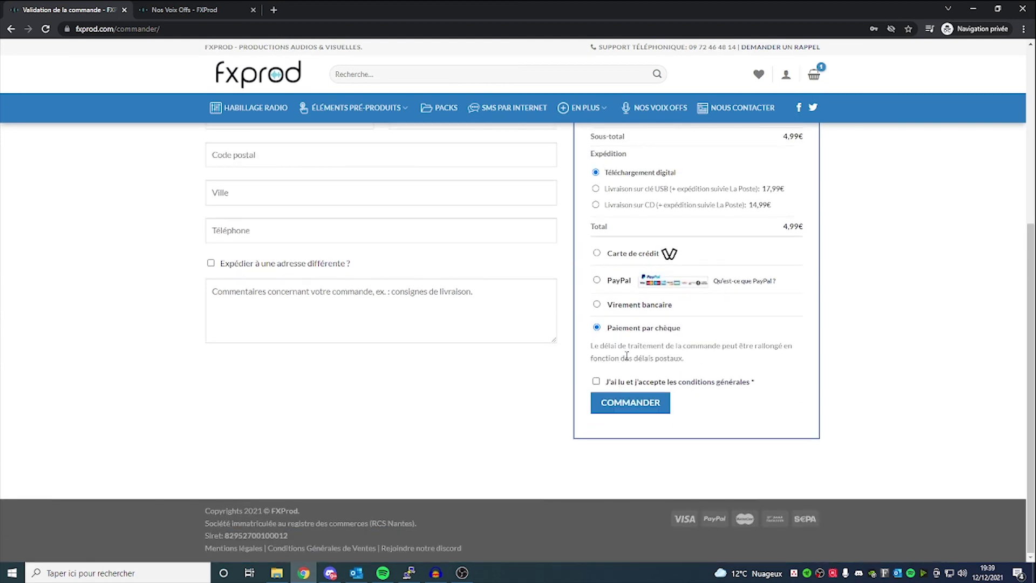
scroll(610, 378, "up", 1)
scroll(595, 390, "down", 1)
scroll(490, 416, "up", 5)
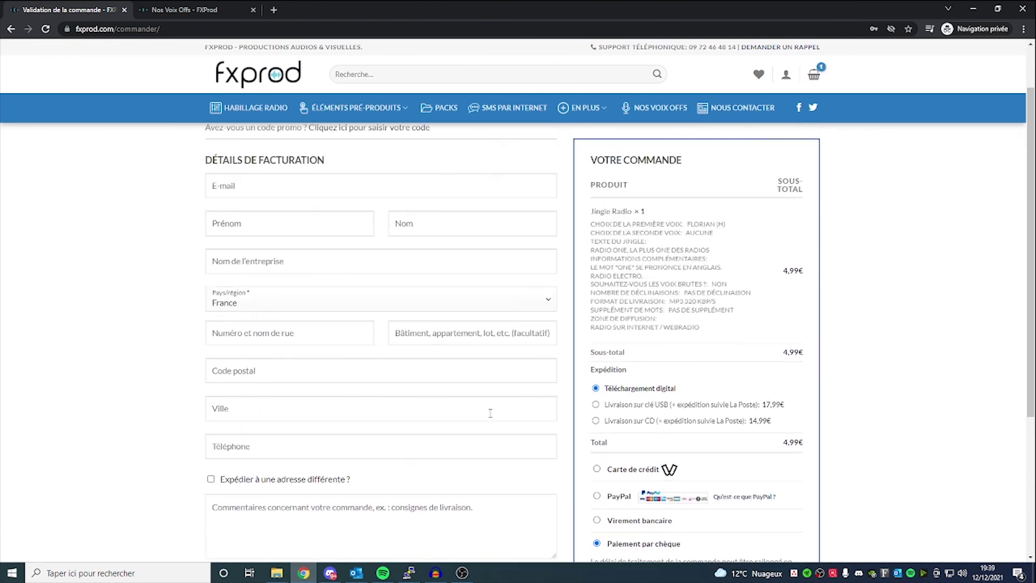
Step: Switch back to the jingle project in Audacity
left_click(426, 566)
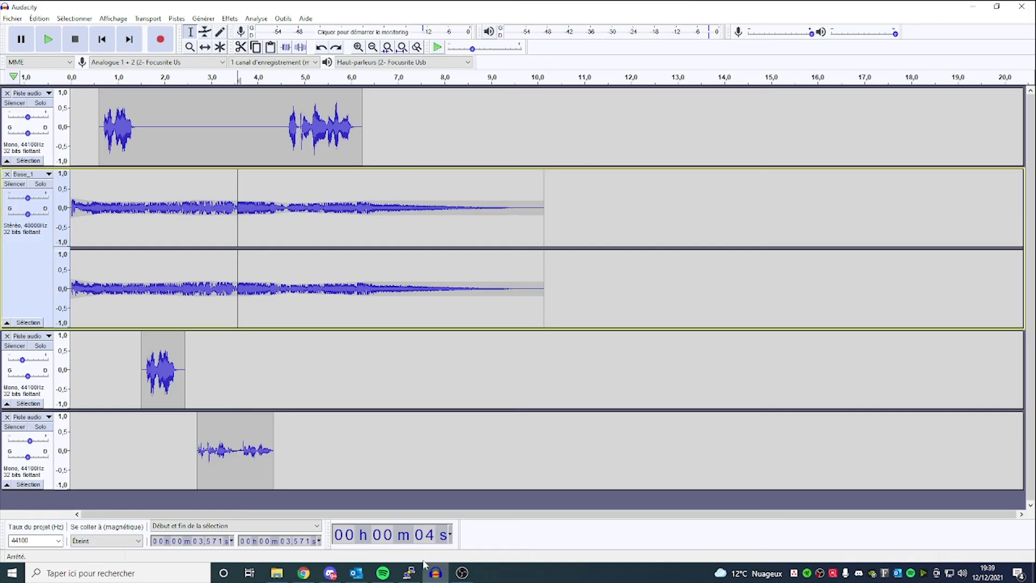